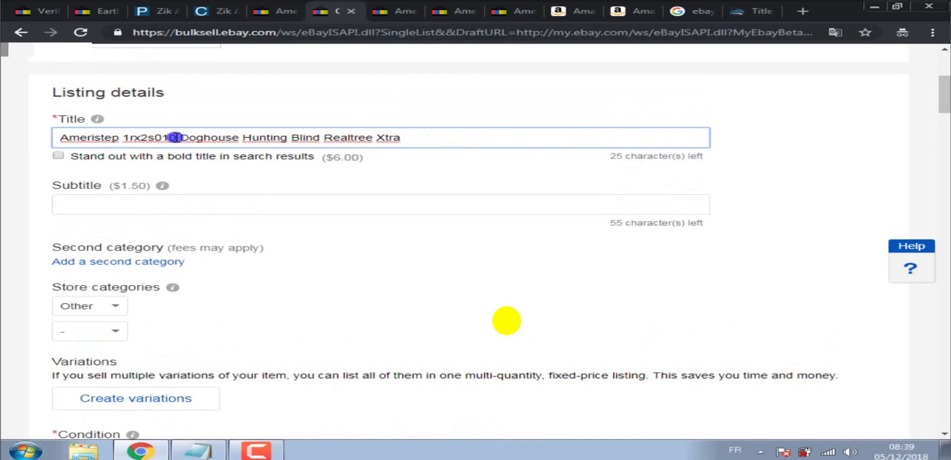
# Select the model number in the eBay title and switch to the Ameristep Doghouse Amazon tab.
pyautogui.moveTo(176, 137); pyautogui.dragTo(127, 138)
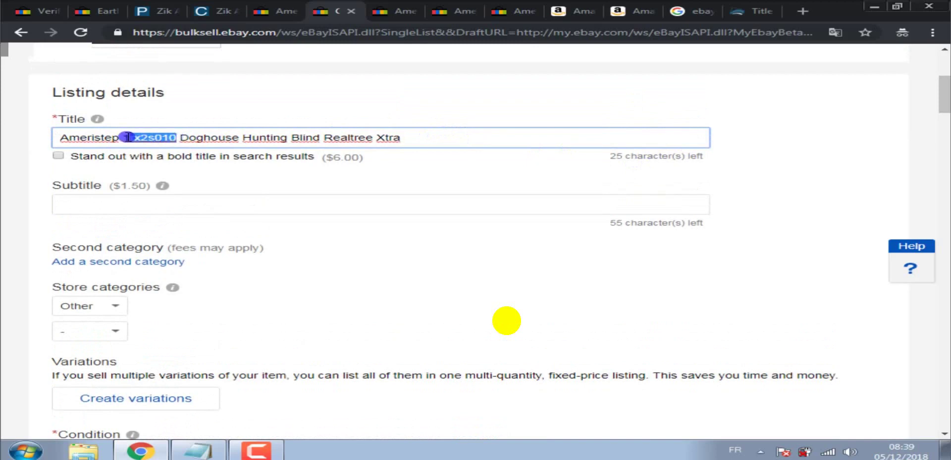
pyautogui.click(570, 12)
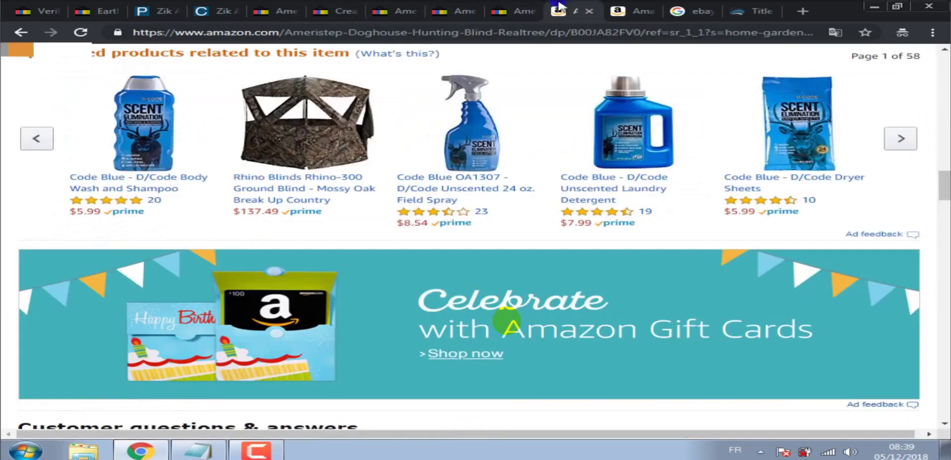
pyautogui.click(626, 10)
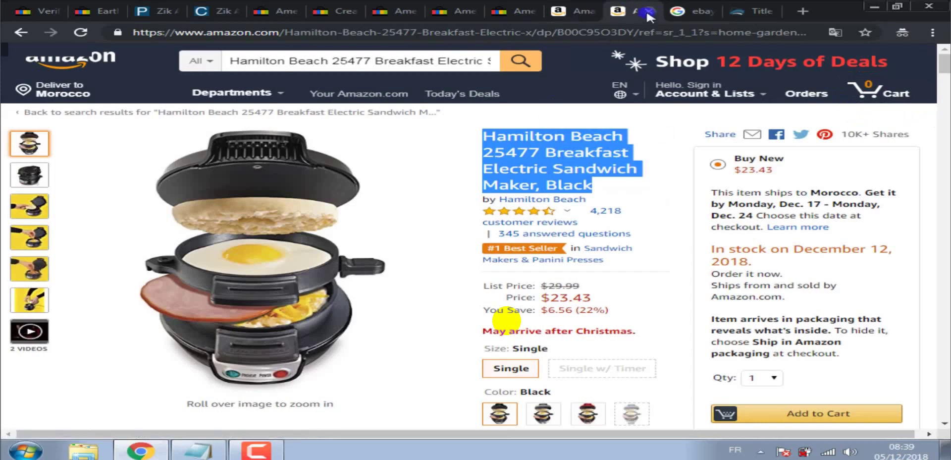
pyautogui.click(576, 6)
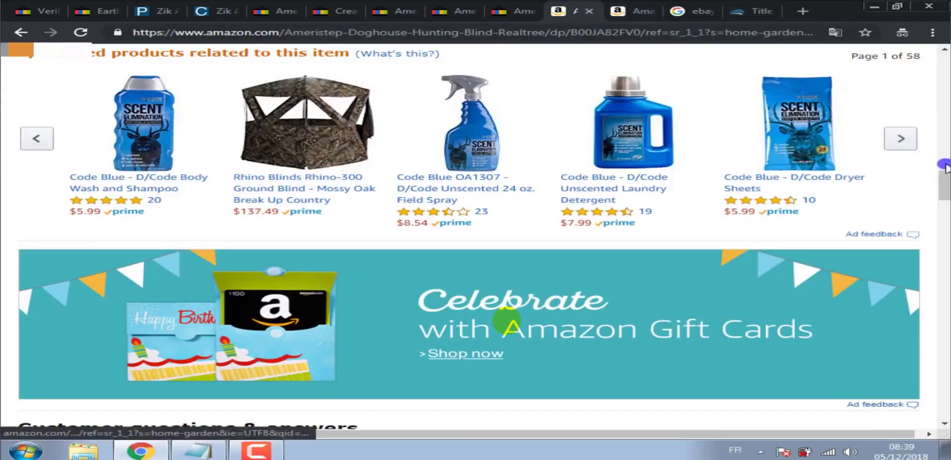
pyautogui.scroll(10, 506, 321)
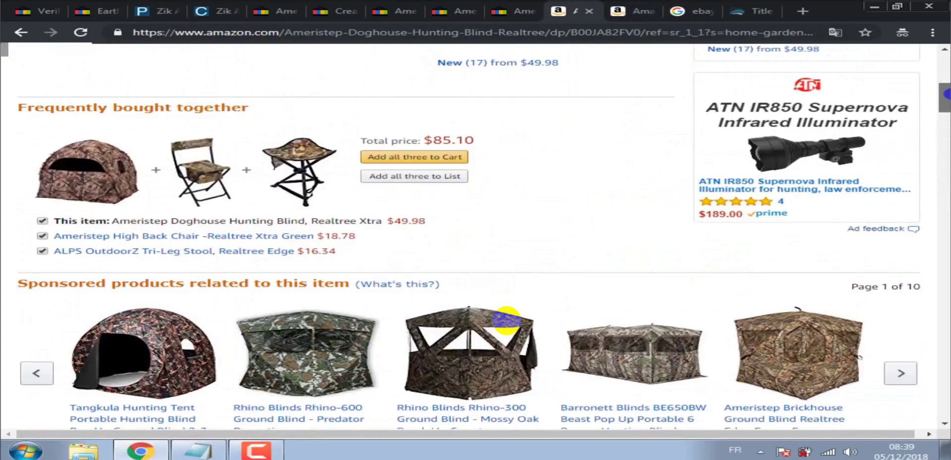
pyautogui.scroll(10, 507, 321)
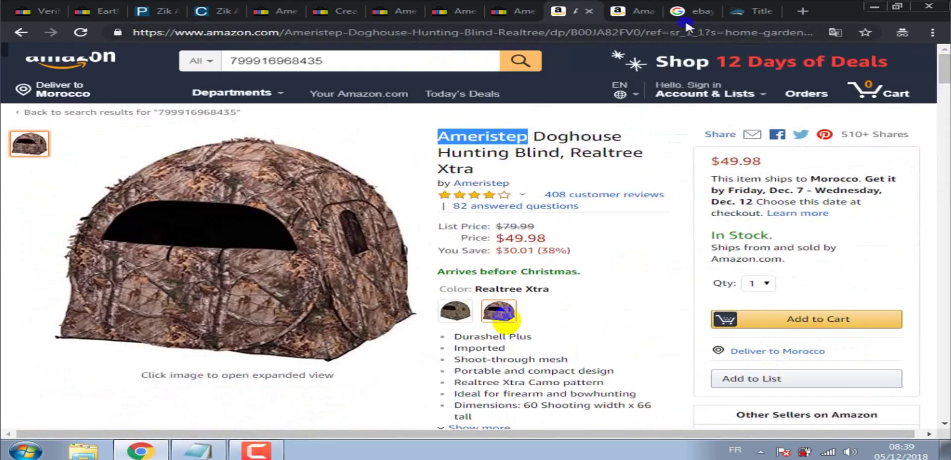
# Close the Hamilton Beach sandwich maker Amazon tab.
pyautogui.click(648, 14)
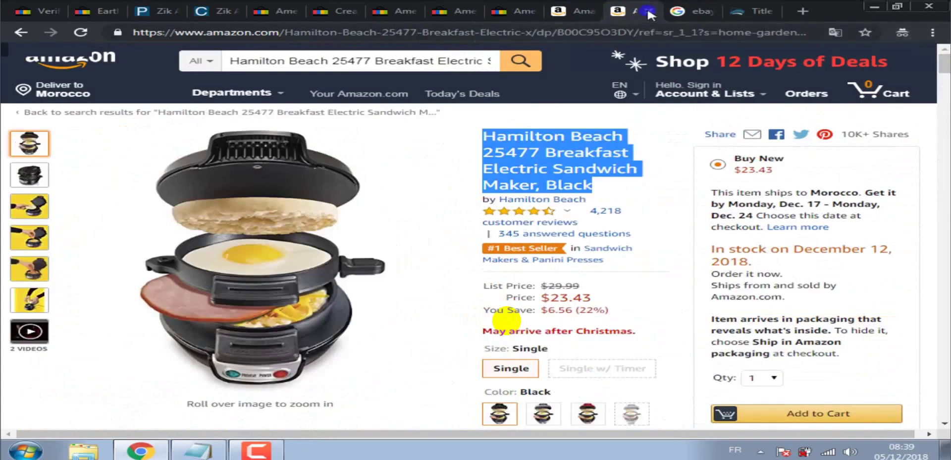
pyautogui.click(649, 14)
pyautogui.click(575, 11)
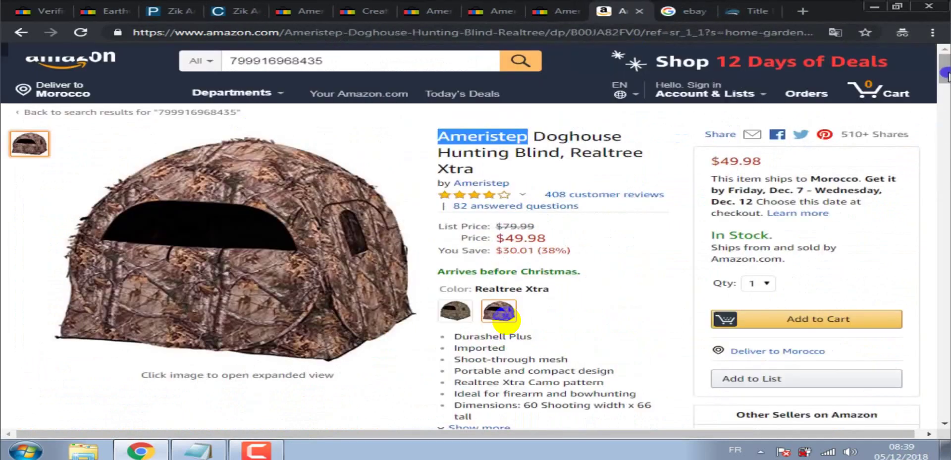
# Delete the selected model number and the leftover space from the eBay title.
pyautogui.click(380, 6)
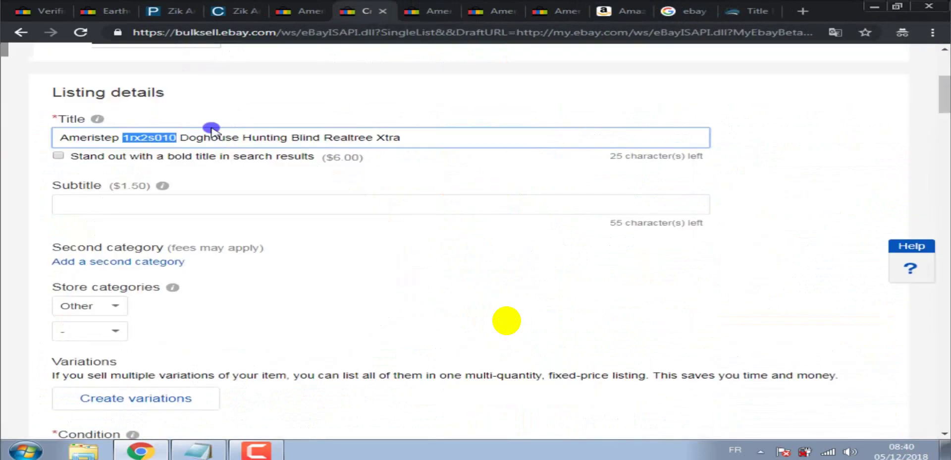
pyautogui.press('BackSpace')
pyautogui.press('BackSpace')
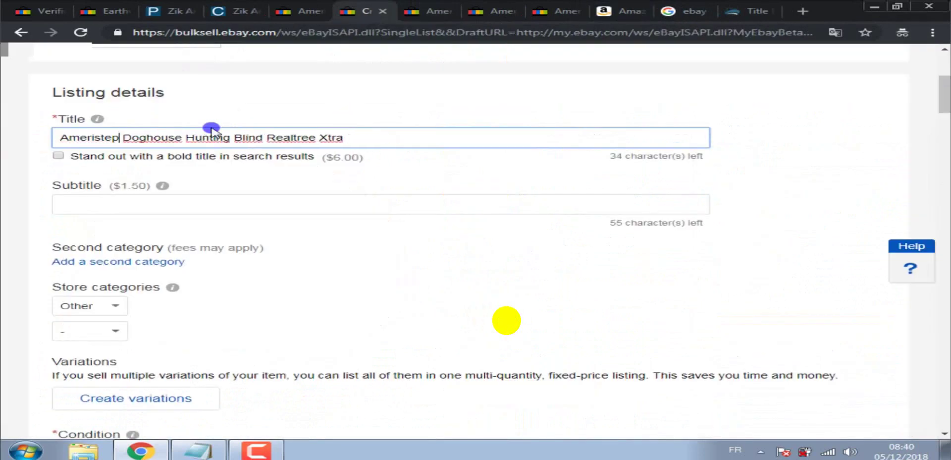
pyautogui.press('BackSpace')
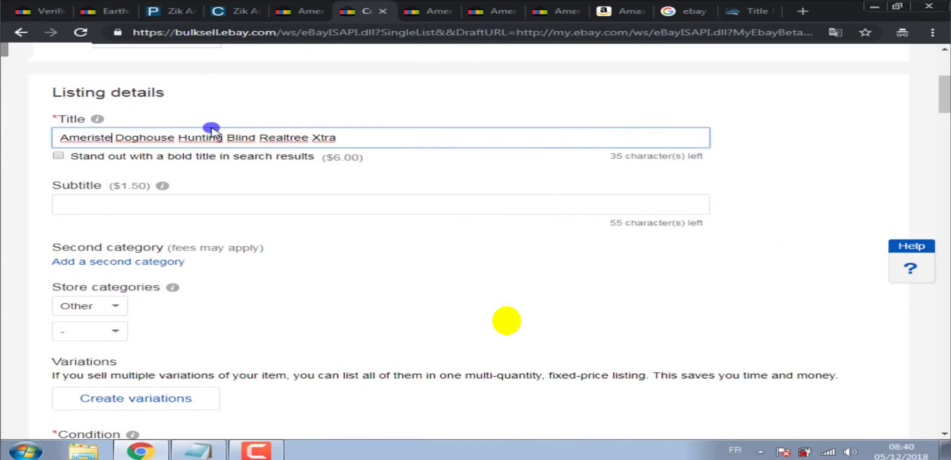
pyautogui.write('p')
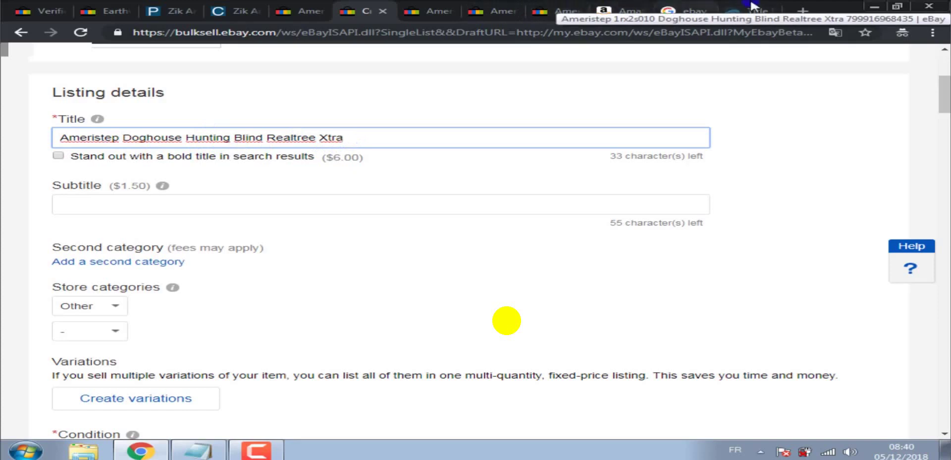
# Check the Title Builder keyword suggestions, then start the title with 'New'.
pyautogui.click(751, 7)
pyautogui.moveTo(945, 99); pyautogui.dragTo(947, 183)
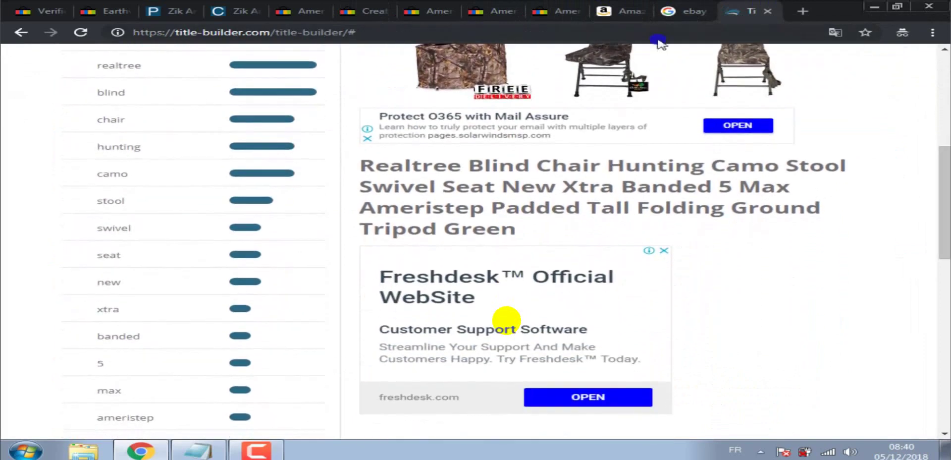
pyautogui.click(349, 7)
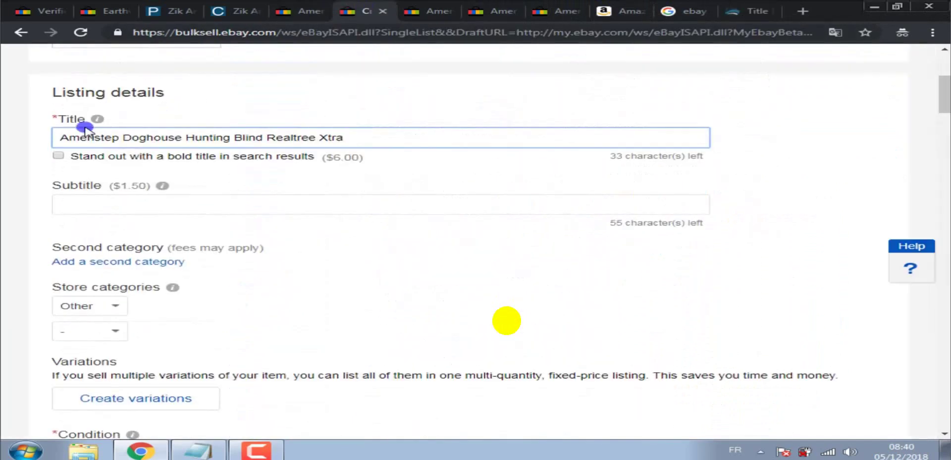
pyautogui.write('New')
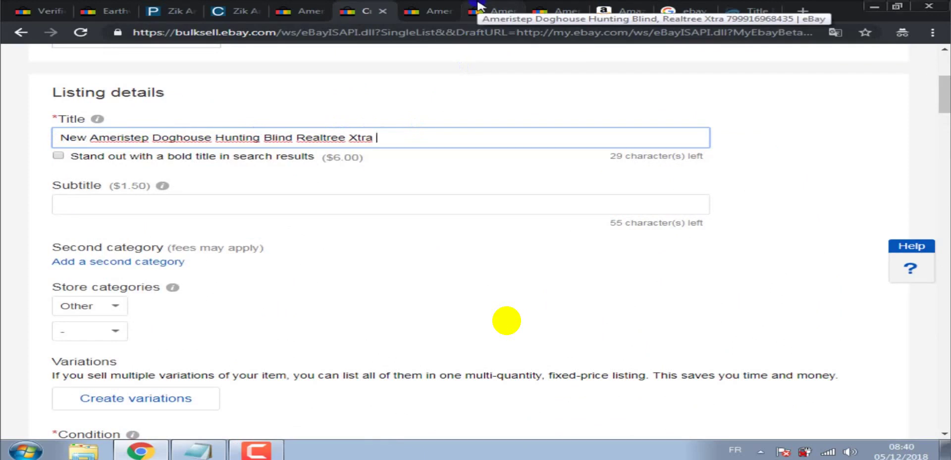
pyautogui.click(619, 10)
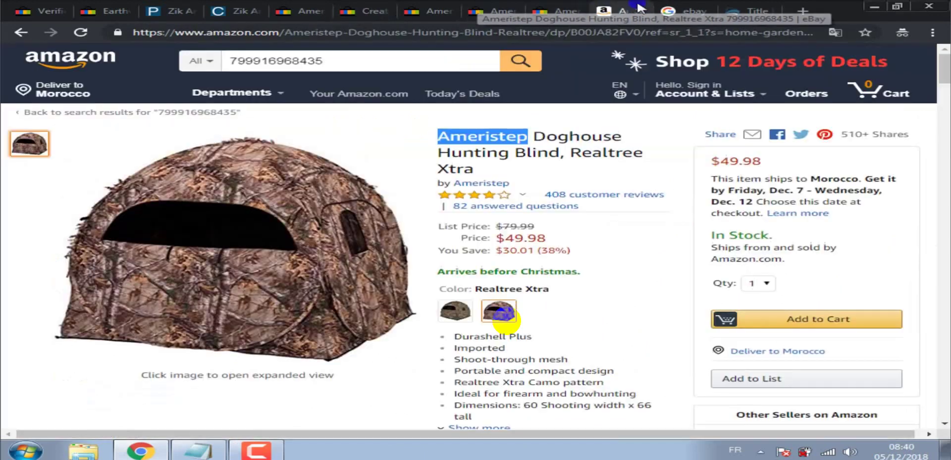
# Scroll Amazon down to the Ameristep reviews filtered to 'bow hunting' (30 reviews).
pyautogui.scroll(-3, 503, 319)
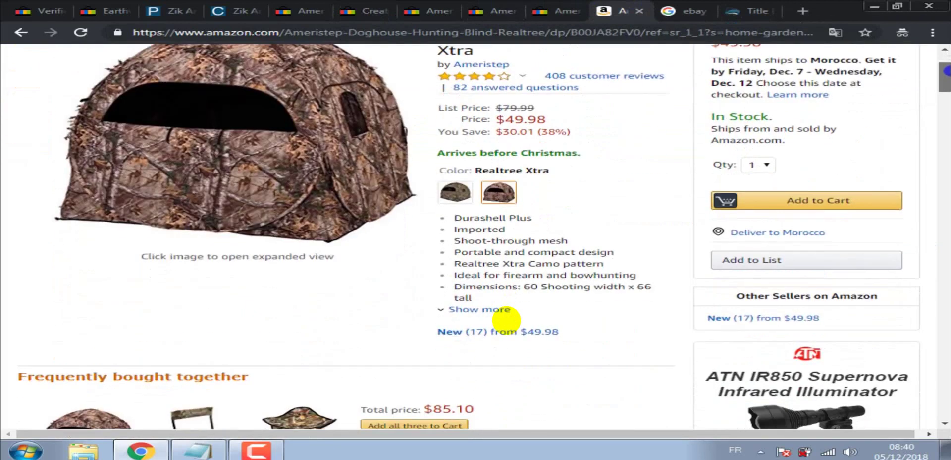
pyautogui.scroll(-1, 506, 319)
pyautogui.scroll(-15, 506, 325)
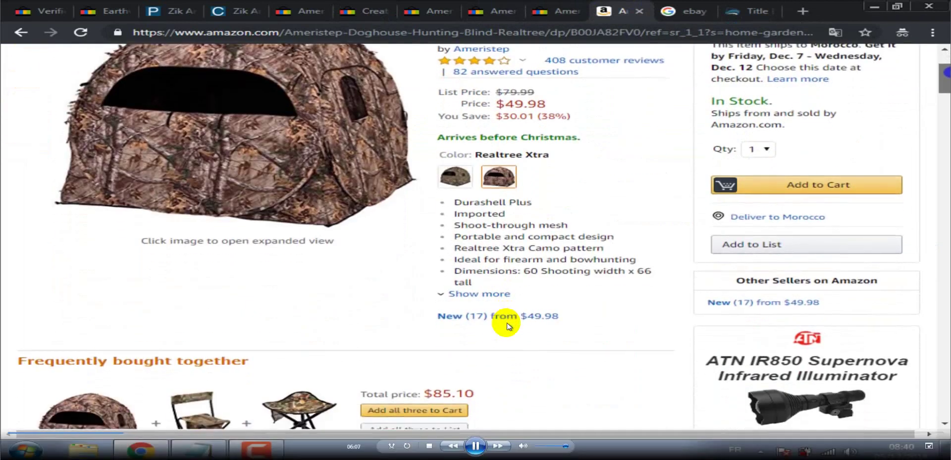
pyautogui.scroll(-20, 507, 326)
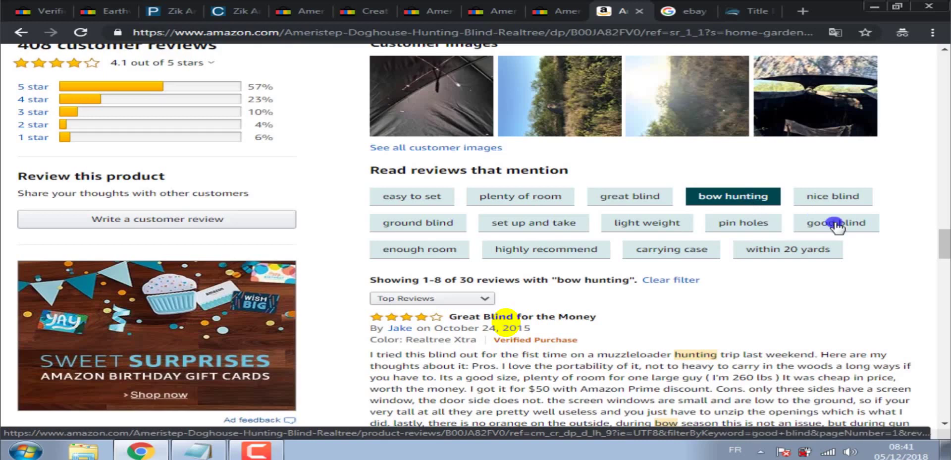
pyautogui.moveTo(945, 243); pyautogui.dragTo(947, 245)
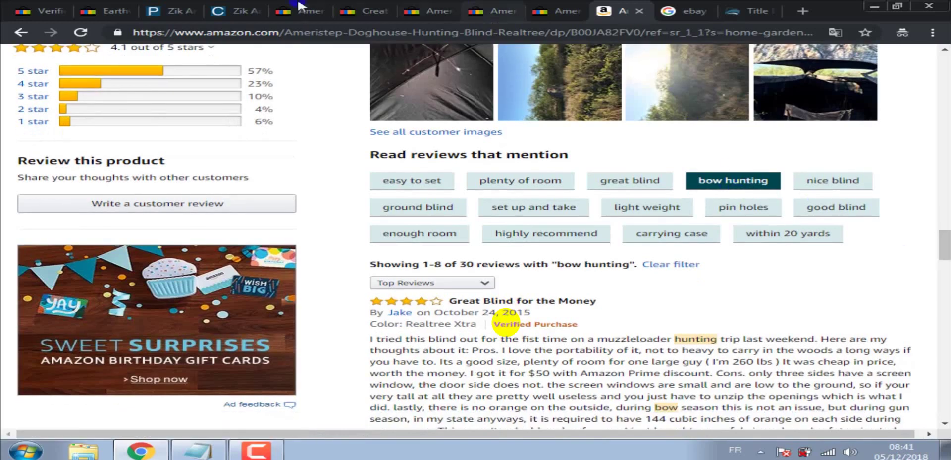
# Insert 'bow' after 'Doghouse' in the eBay listing title.
pyautogui.click(358, 7)
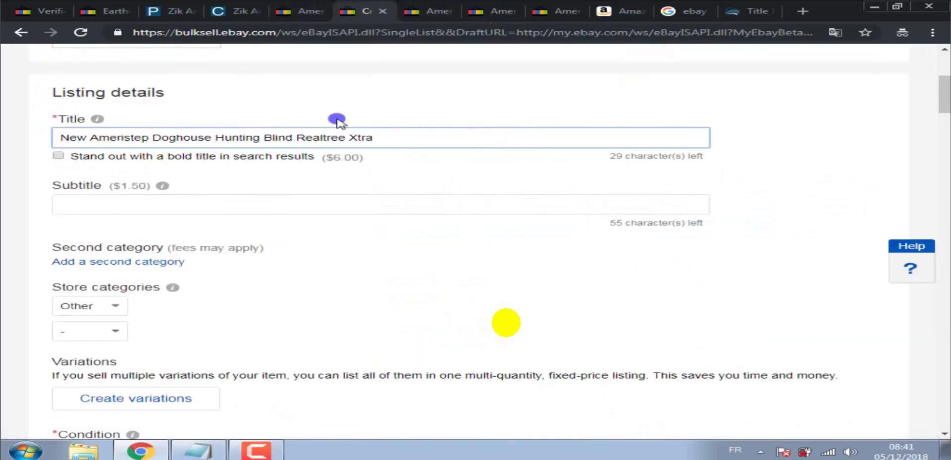
pyautogui.click(214, 136)
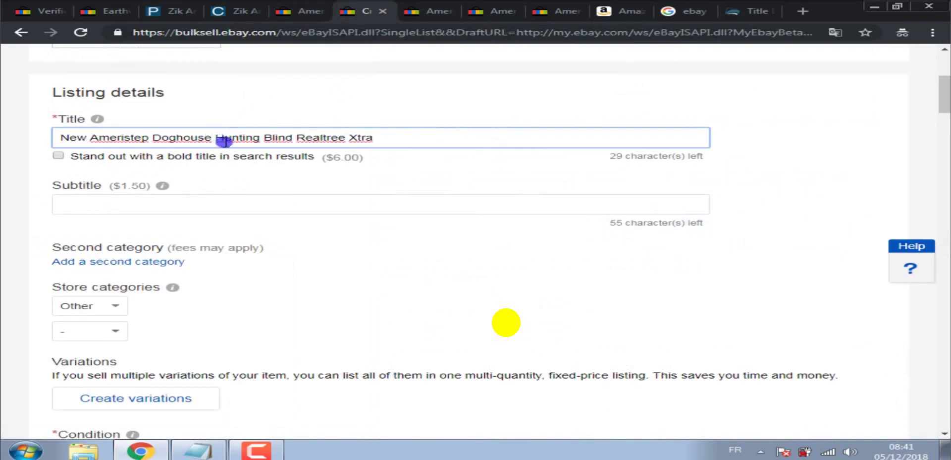
pyautogui.write('bow')
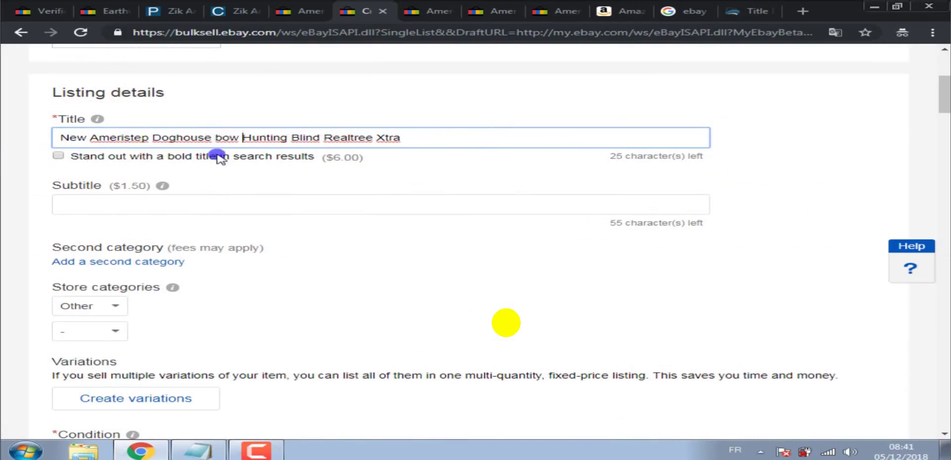
pyautogui.click(423, 144)
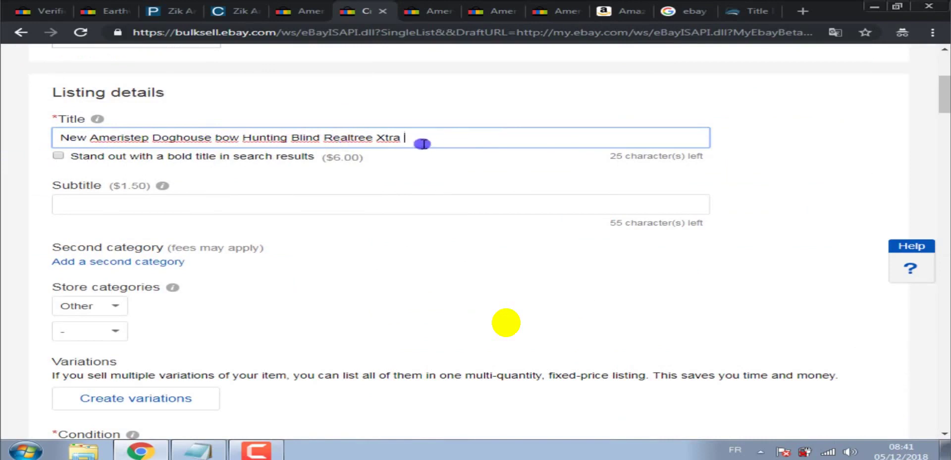
pyautogui.click(622, 11)
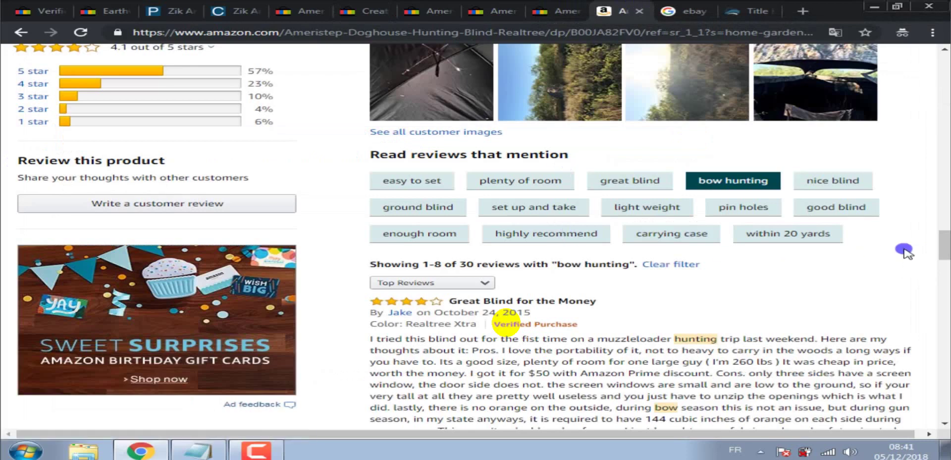
# Copy the phrase 'easy set' from an Amazon customer answer about setup.
pyautogui.moveTo(944, 245); pyautogui.dragTo(946, 240)
pyautogui.scroll(6, 505, 323)
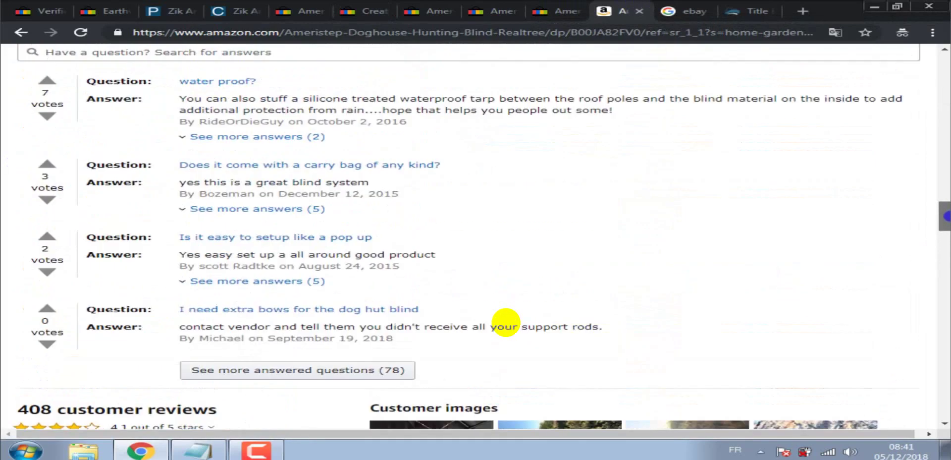
pyautogui.scroll(1, 505, 323)
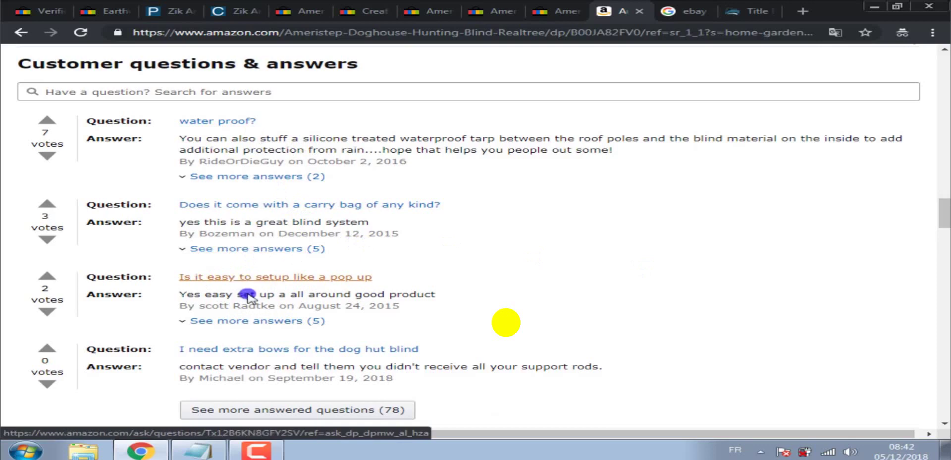
pyautogui.moveTo(203, 295); pyautogui.dragTo(256, 293)
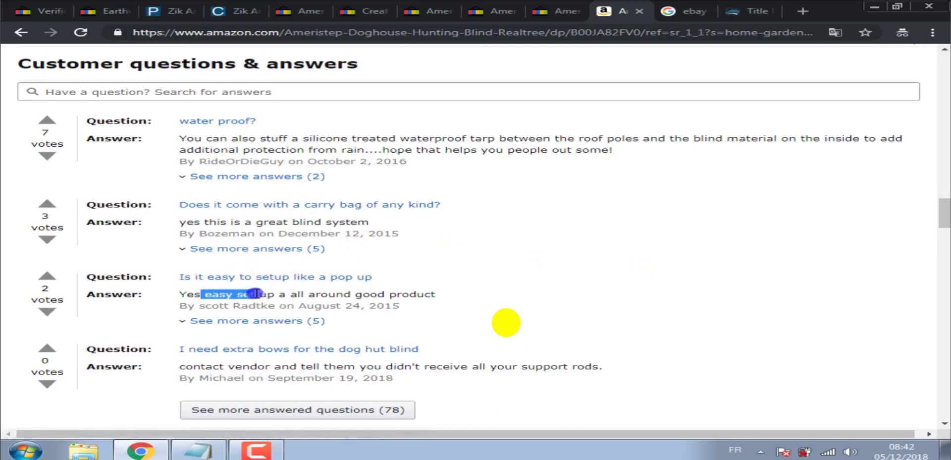
pyautogui.rightClick(256, 293)
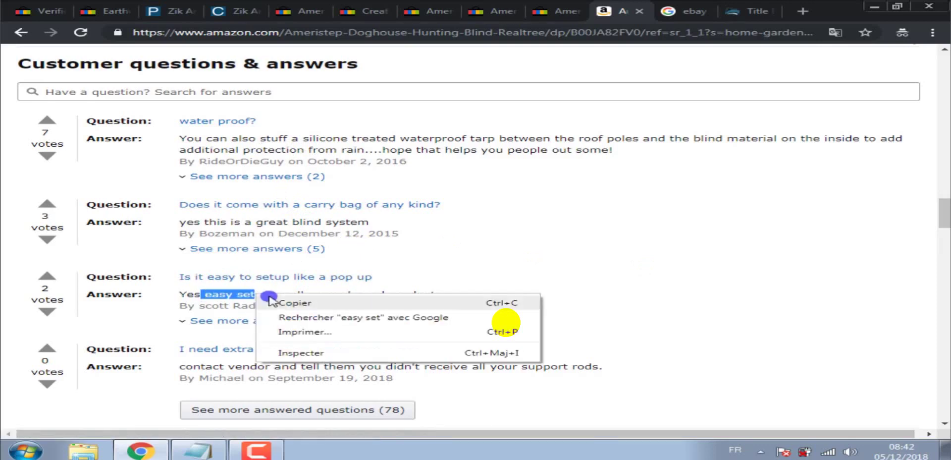
pyautogui.click(277, 302)
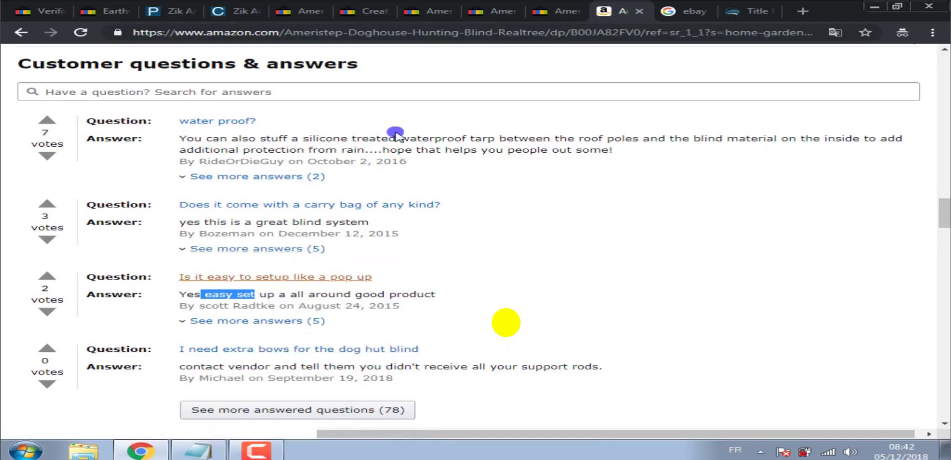
pyautogui.click(366, 11)
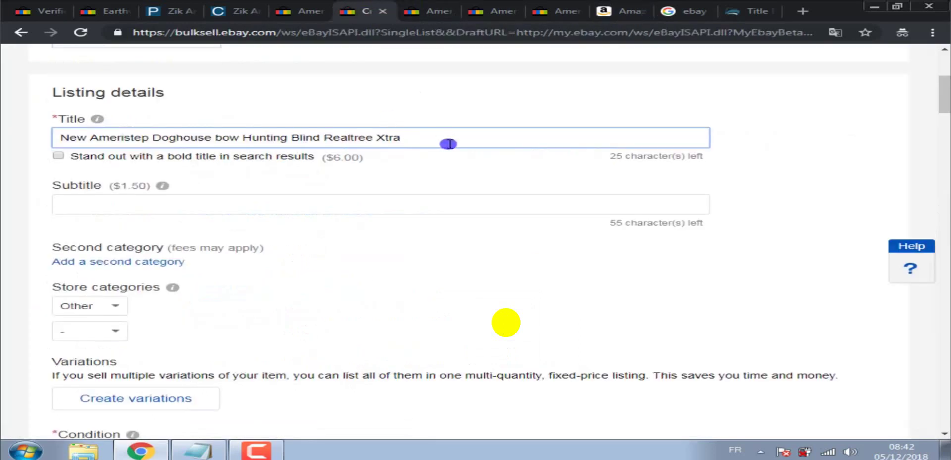
# Paste 'easy set' at the end of the eBay listing title.
pyautogui.rightClick(446, 140)
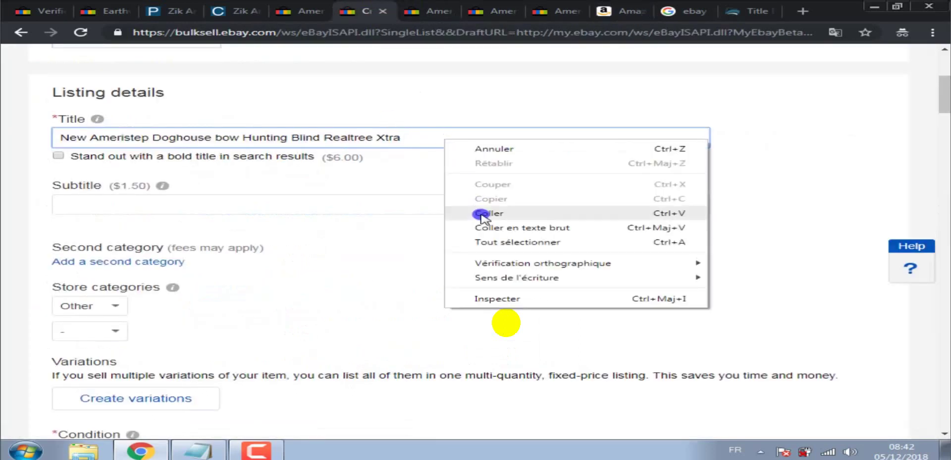
pyautogui.click(480, 213)
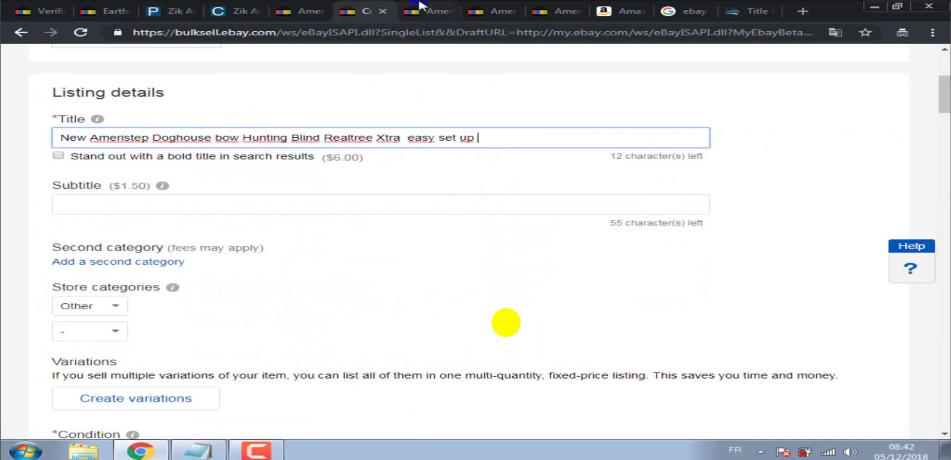
pyautogui.click(642, 6)
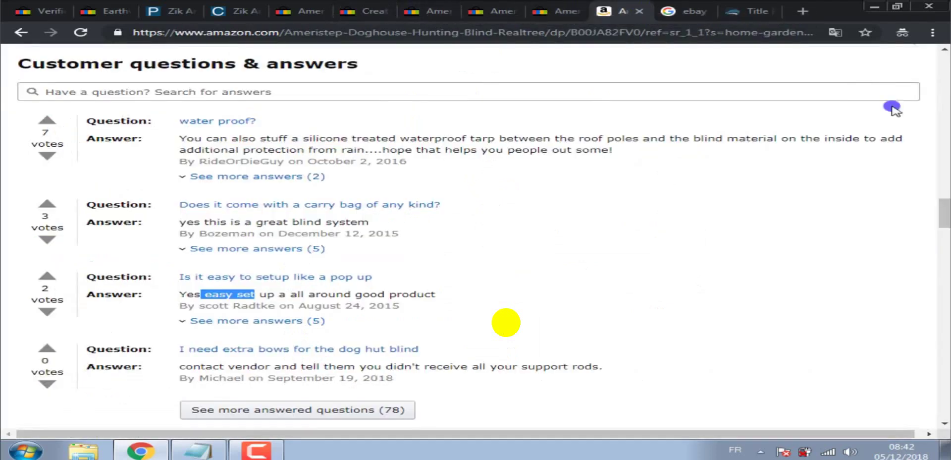
pyautogui.moveTo(941, 207); pyautogui.dragTo(946, 246)
pyautogui.scroll(-2, 506, 321)
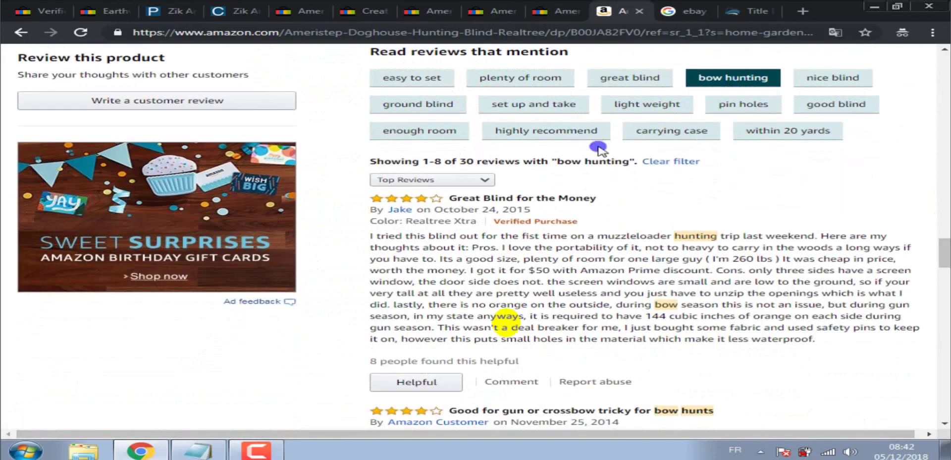
# Insert 'ground' before 'Blind' in the title, then browse Amazon's review topic phrases.
pyautogui.click(365, 6)
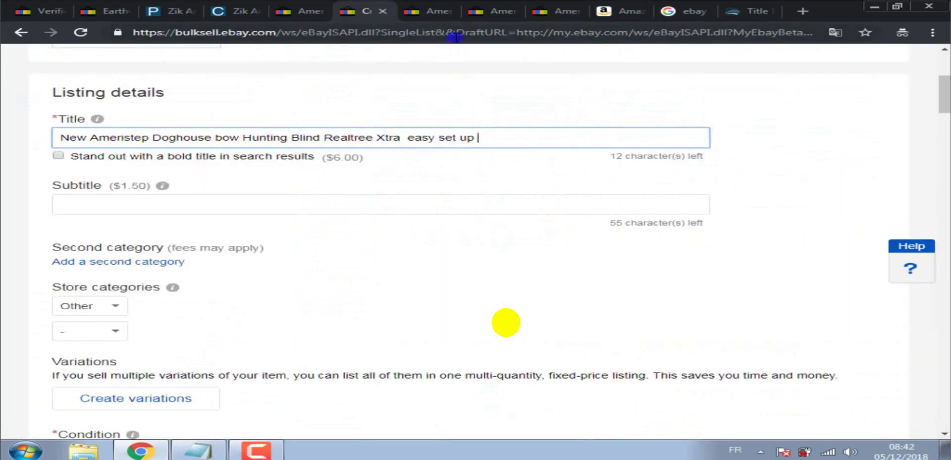
pyautogui.click(291, 137)
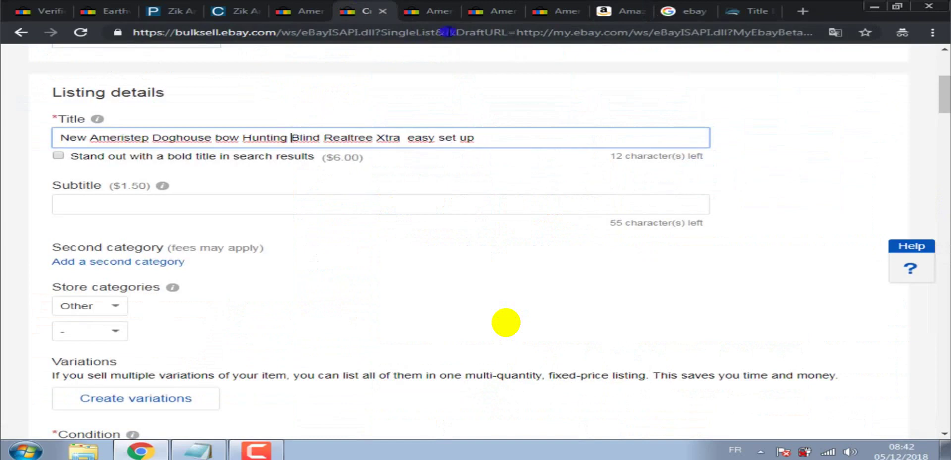
pyautogui.click(614, 10)
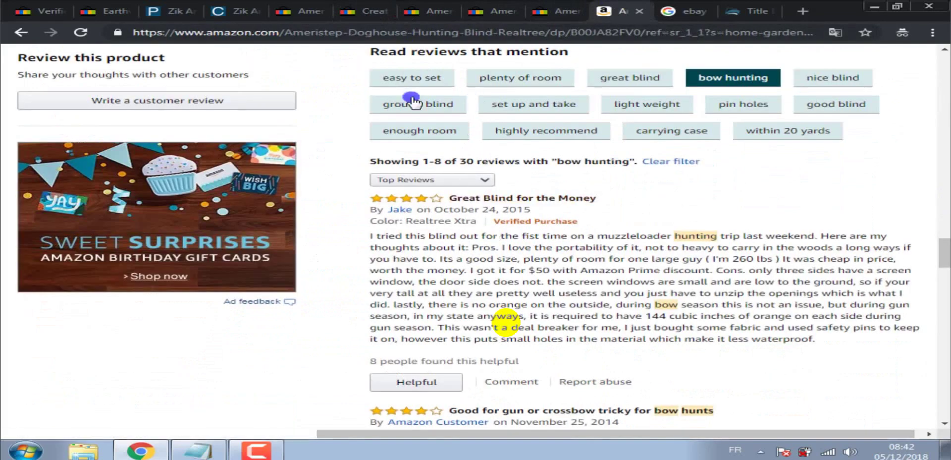
pyautogui.click(369, 6)
pyautogui.write('ground Blind Realtree Xtra  easy set up')
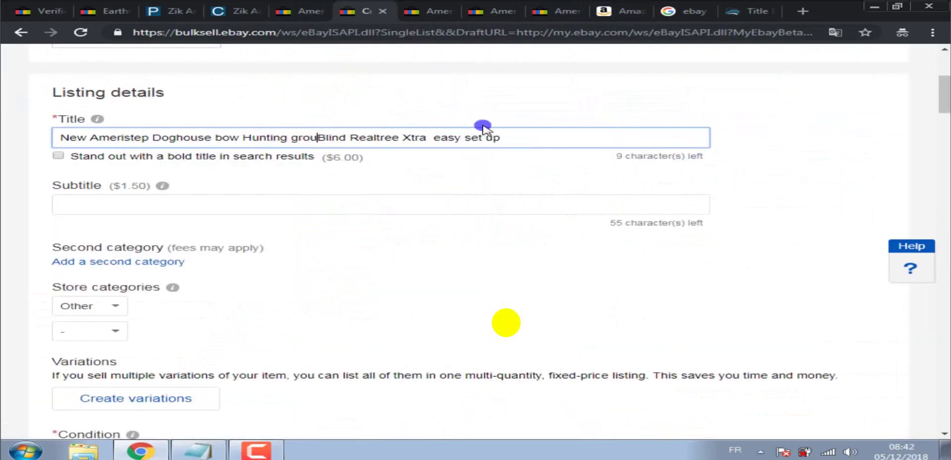
pyautogui.click(548, 143)
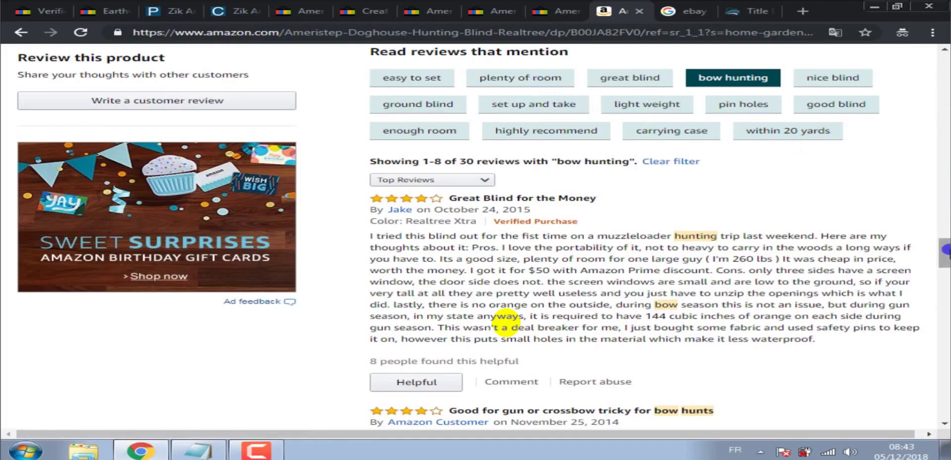
pyautogui.moveTo(944, 245); pyautogui.dragTo(946, 228)
pyautogui.scroll(15, 505, 323)
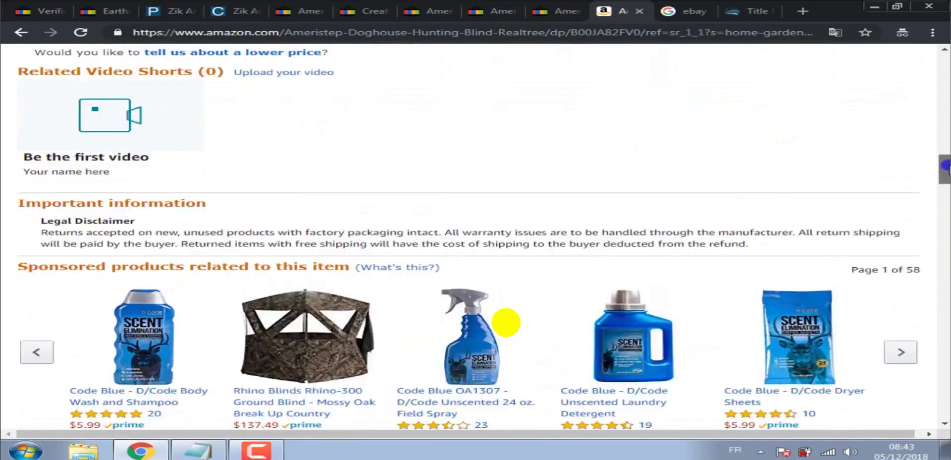
# Copy the word 'Imported' from the Amazon blind's feature bullet list.
pyautogui.scroll(10, 505, 322)
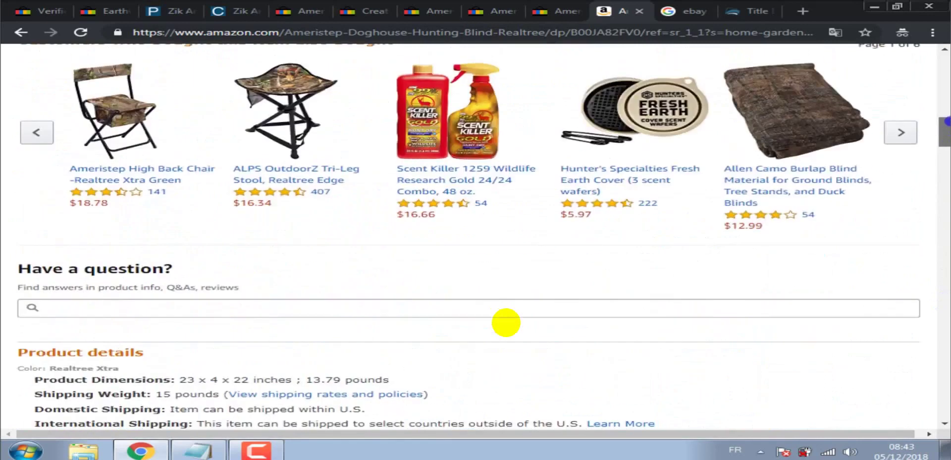
pyautogui.scroll(11, 506, 322)
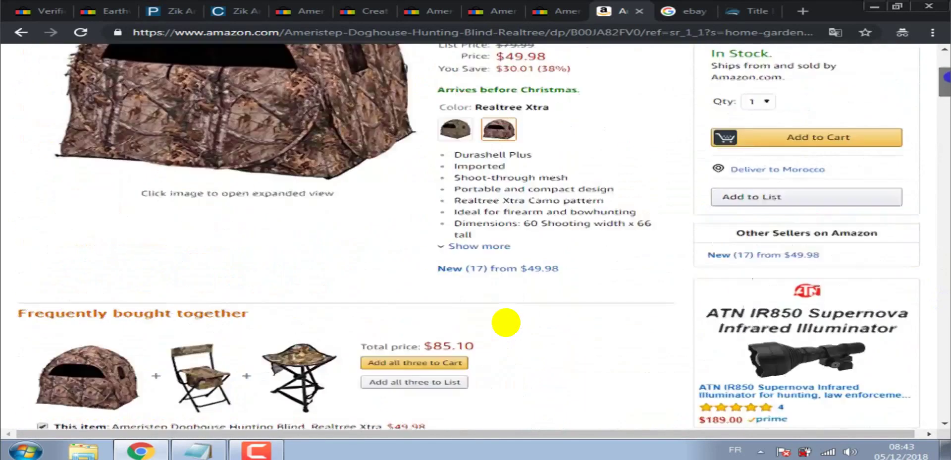
pyautogui.scroll(-1, 506, 322)
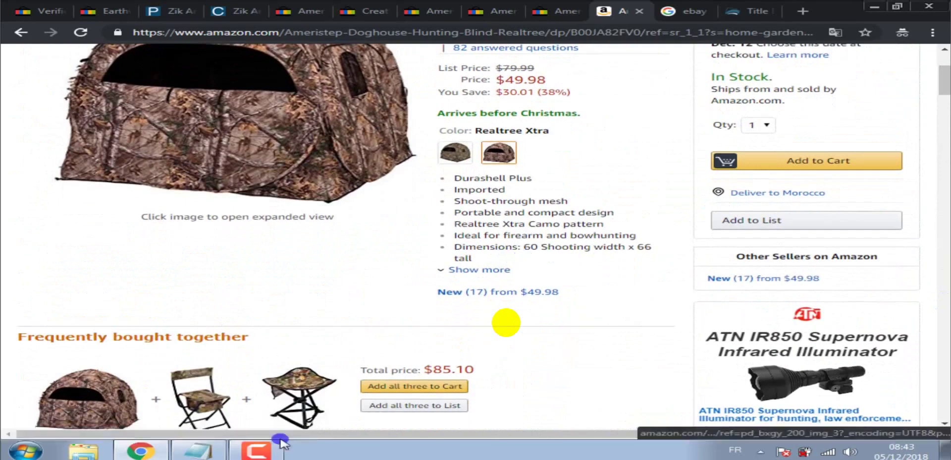
pyautogui.moveTo(271, 454)
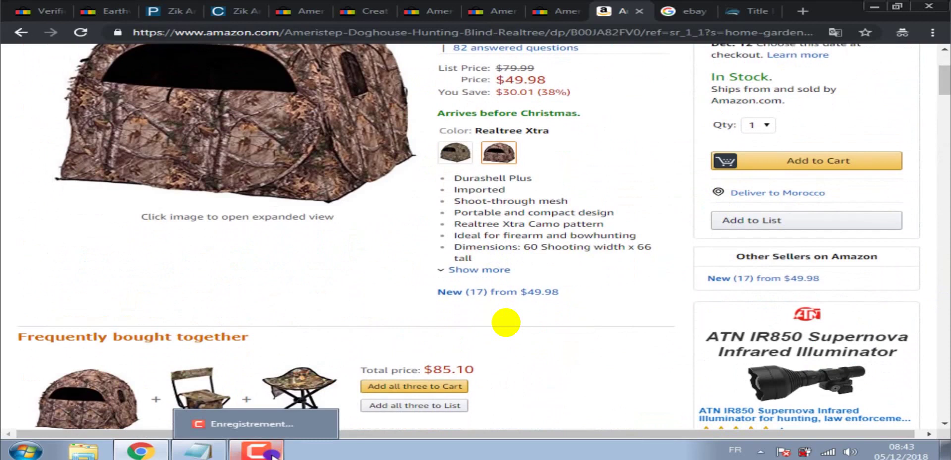
pyautogui.doubleClick(487, 188)
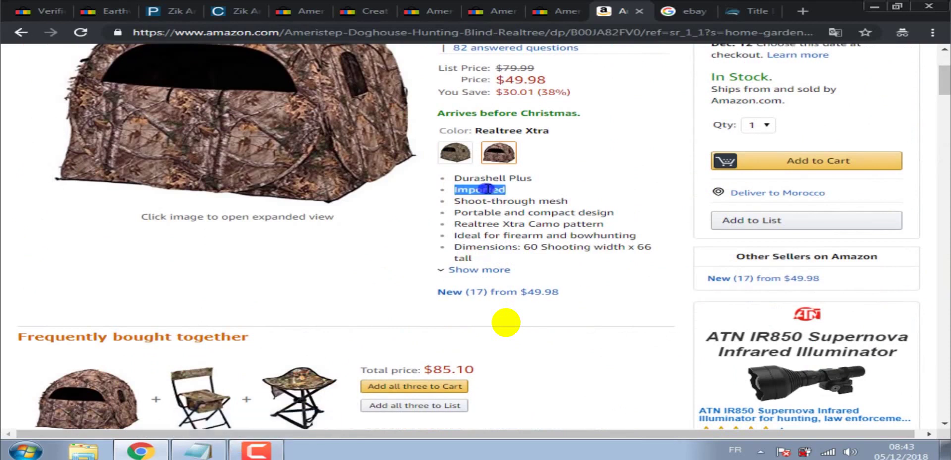
pyautogui.rightClick(486, 189)
pyautogui.click(525, 197)
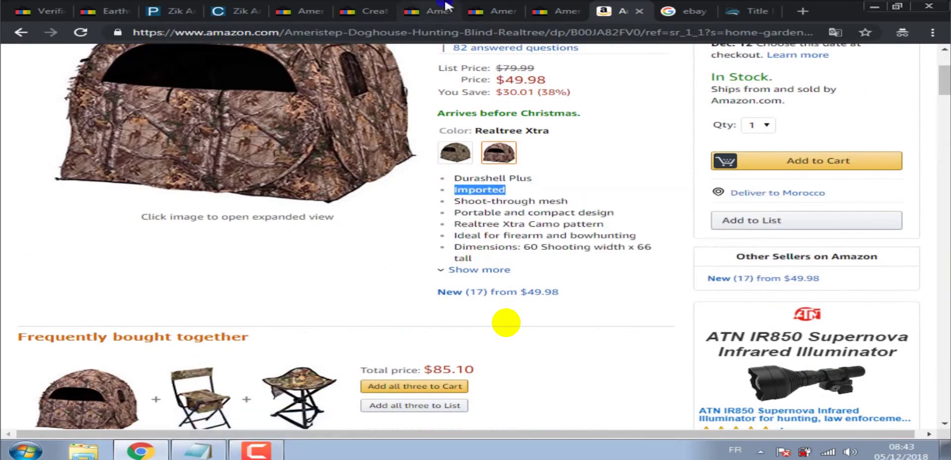
pyautogui.click(364, 9)
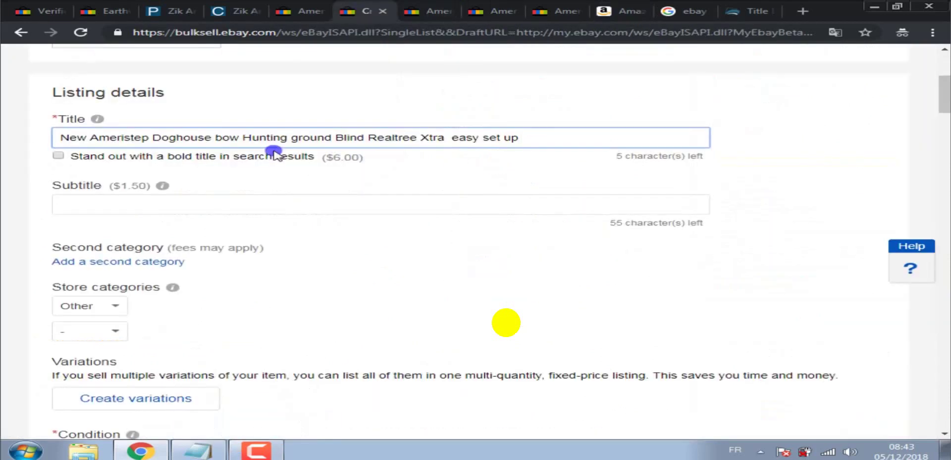
# Paste 'Imported' before 'easy set up' and delete 'New' from the title's start.
pyautogui.rightClick(452, 136)
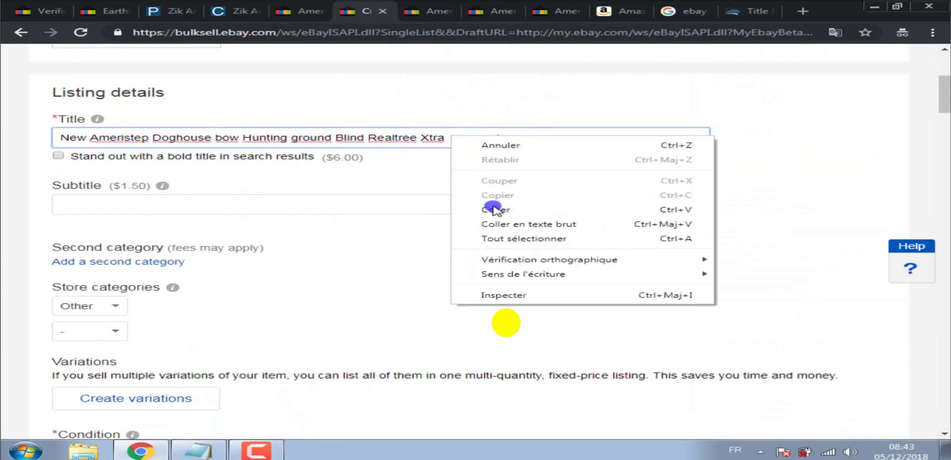
pyautogui.click(492, 206)
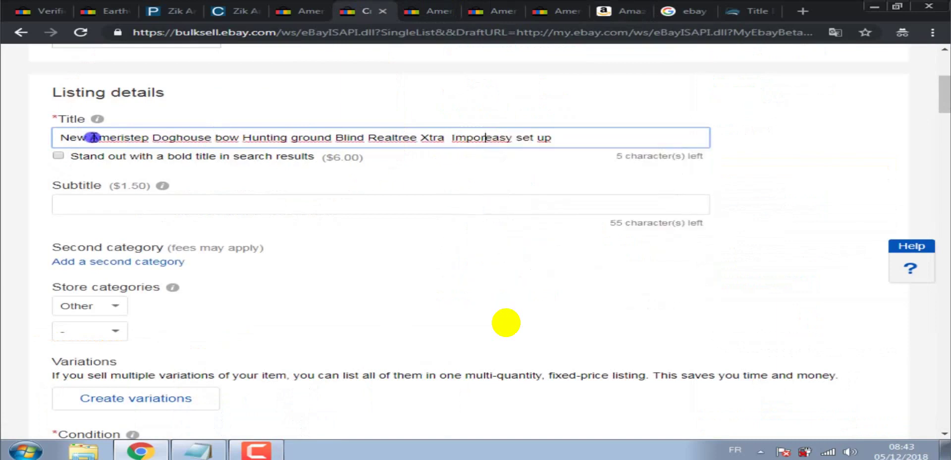
pyautogui.moveTo(91, 136); pyautogui.dragTo(30, 140)
pyautogui.press('BackSpace')
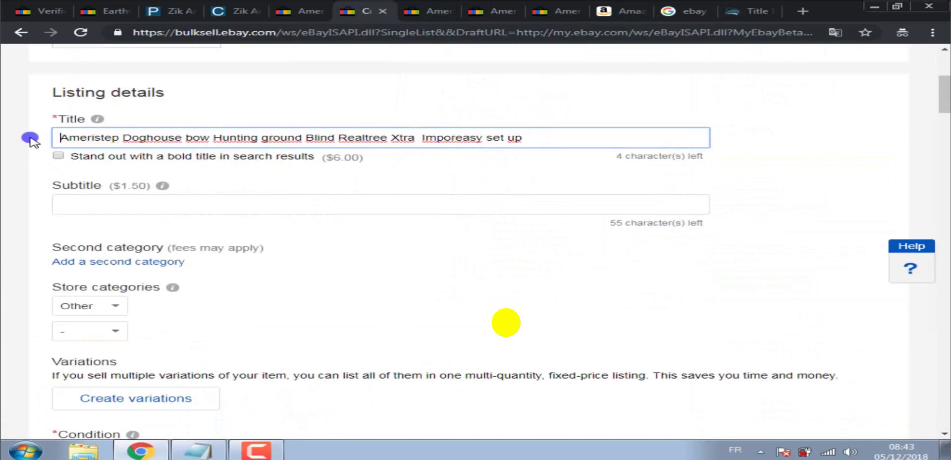
pyautogui.click(456, 137)
pyautogui.write('ted')
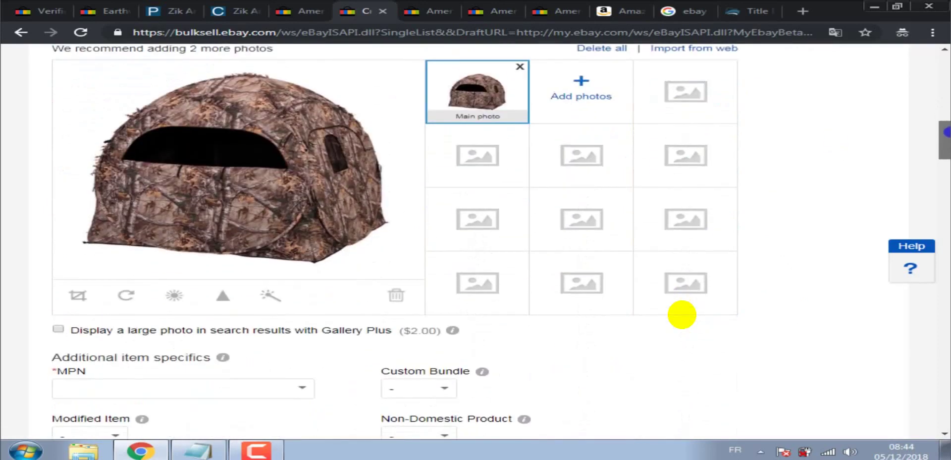
# Browse two competing eBay Ameristep Doghouse blind listings and their prices.
pyautogui.scroll(2, 682, 315)
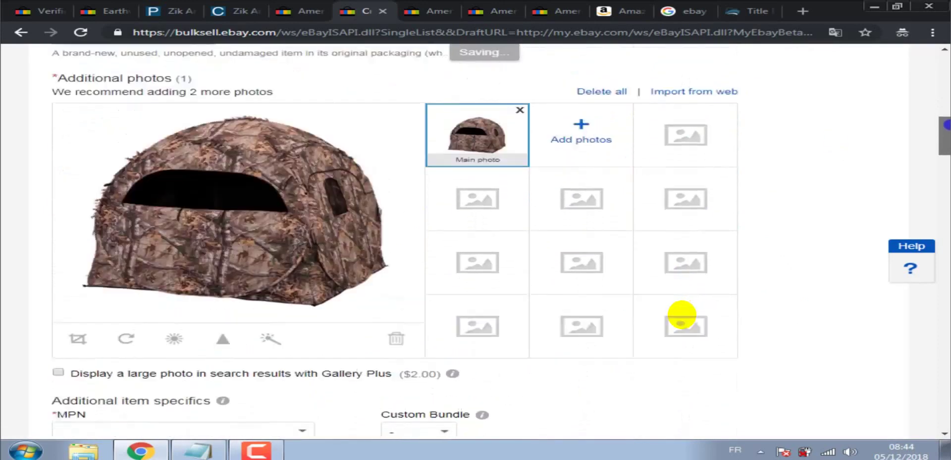
pyautogui.scroll(-1, 682, 314)
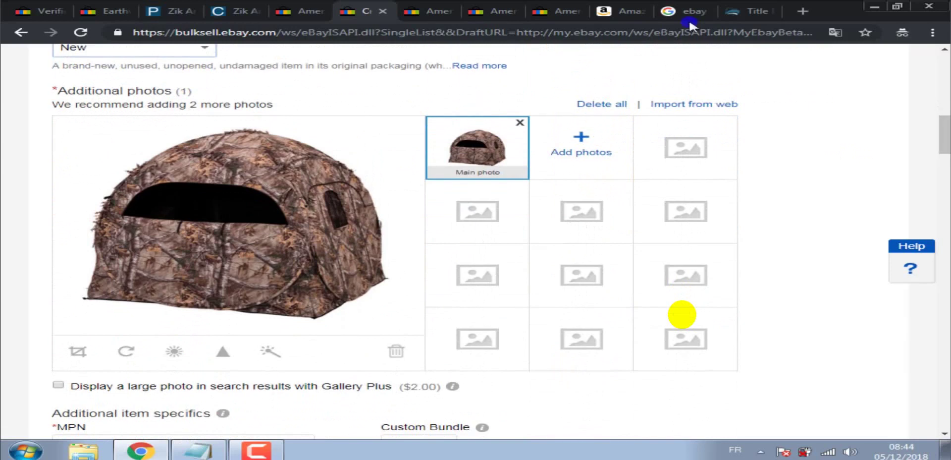
pyautogui.click(424, 7)
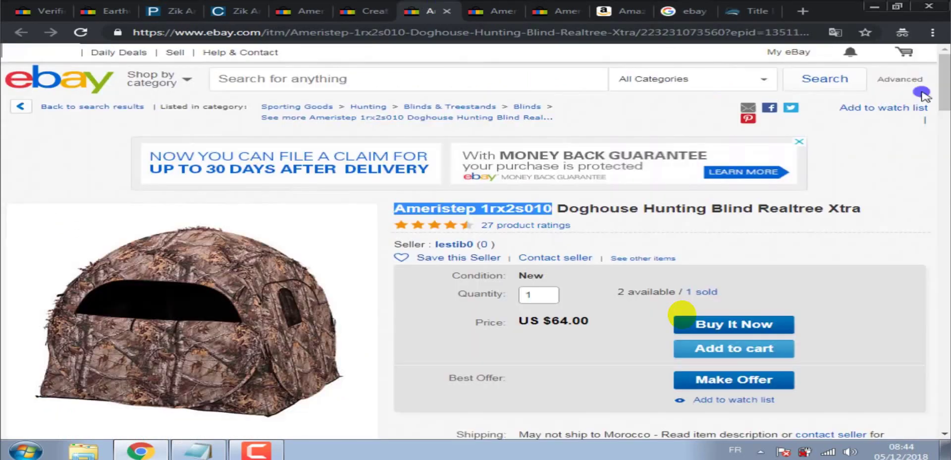
pyautogui.scroll(-4, 681, 313)
pyautogui.scroll(2, 681, 313)
pyautogui.scroll(2, 681, 313)
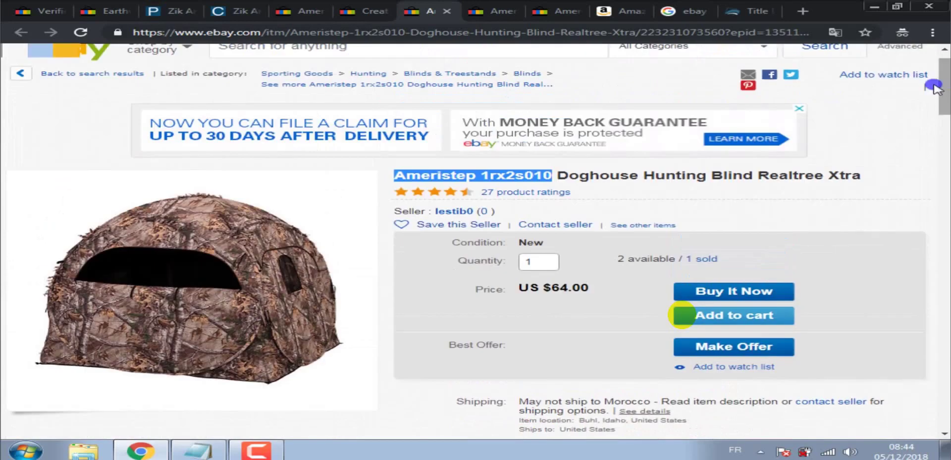
pyautogui.click(469, 7)
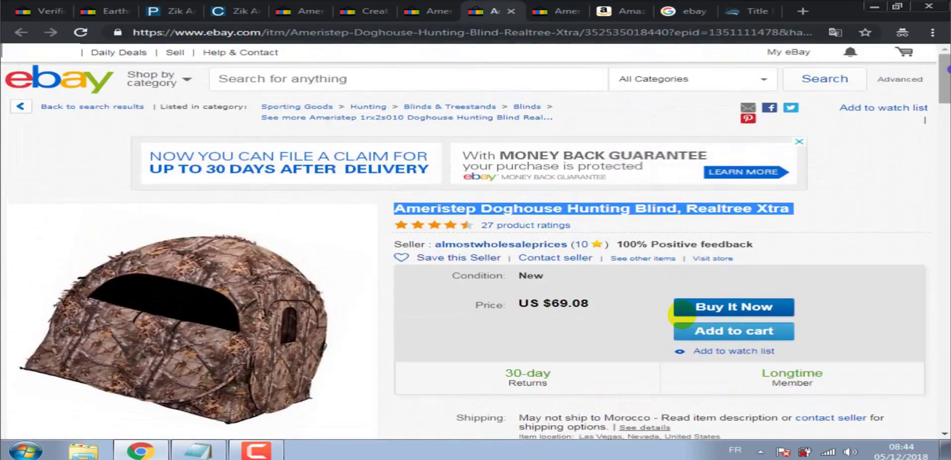
pyautogui.scroll(-5, 681, 313)
pyautogui.scroll(5, 681, 313)
pyautogui.scroll(1, 680, 313)
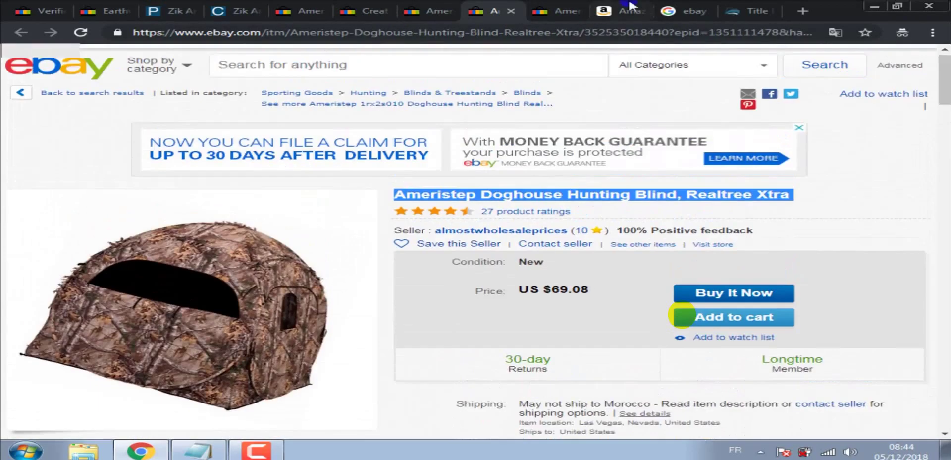
# Check one more competing listing, then return to the $49.98 Amazon page.
pyautogui.hotkey('ctrl', 'Tab')
pyautogui.scroll(-3, 681, 313)
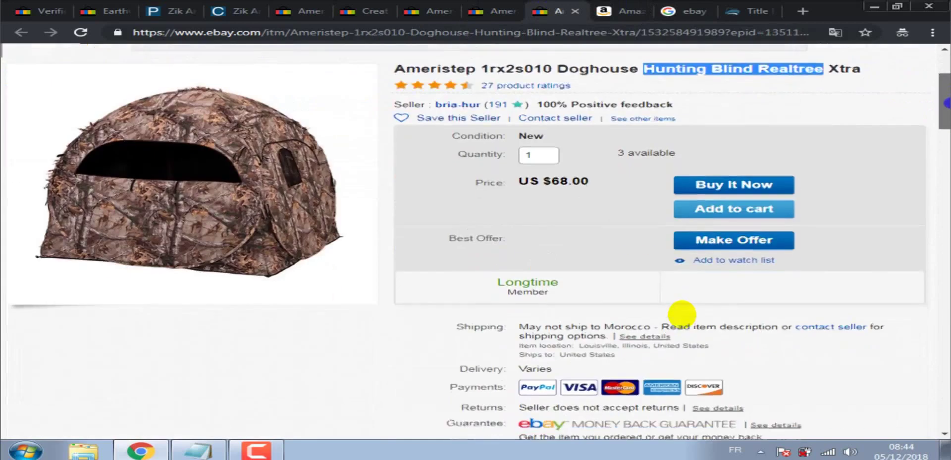
pyautogui.scroll(3, 680, 313)
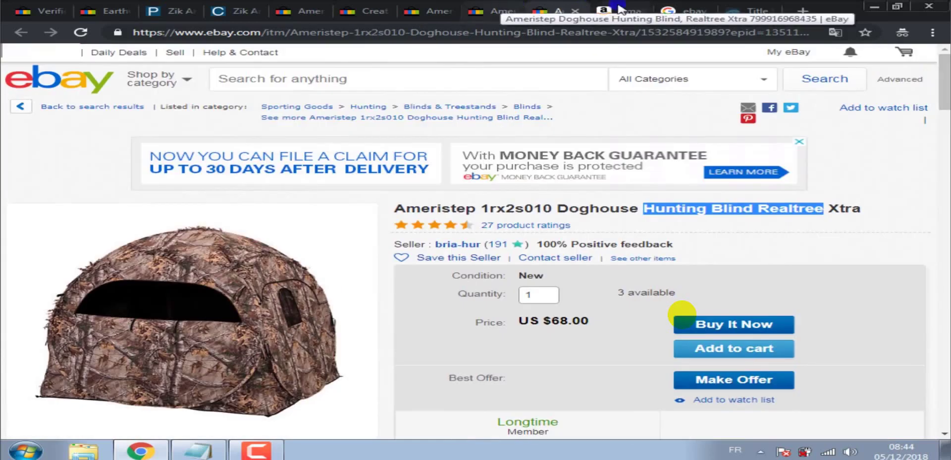
pyautogui.hotkey('ctrl', 'Tab')
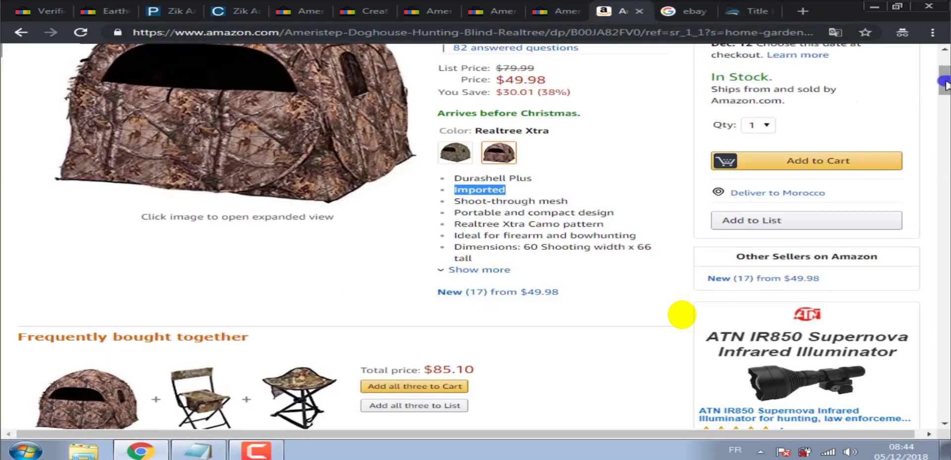
# Scroll Amazon down to the 408 customer reviews (4.1 stars) and Customer images.
pyautogui.scroll(3, 946, 80)
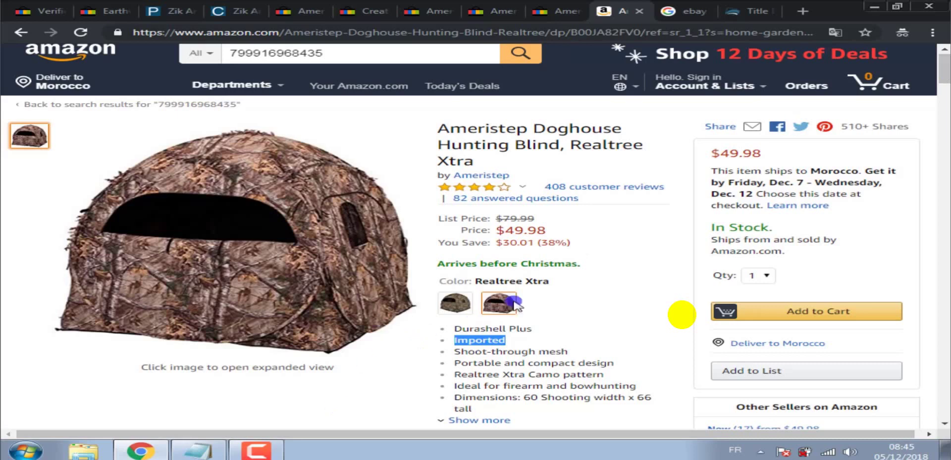
pyautogui.scroll(-20, 681, 314)
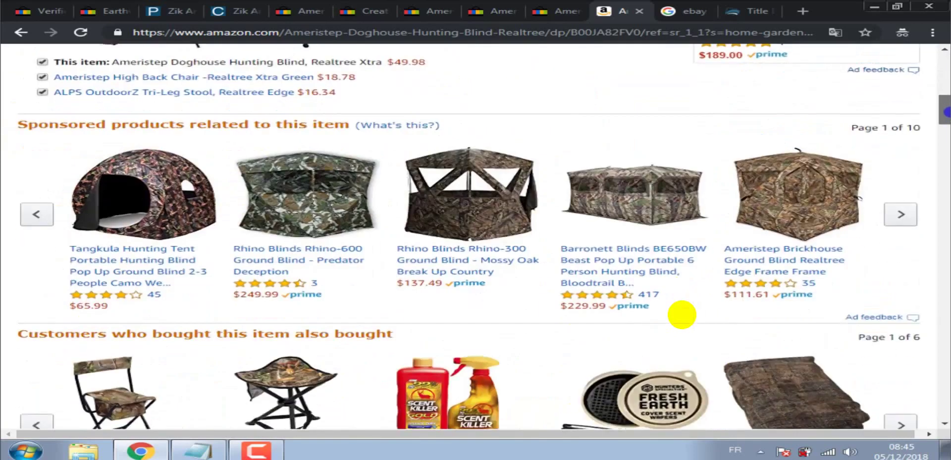
pyautogui.scroll(-15, 682, 314)
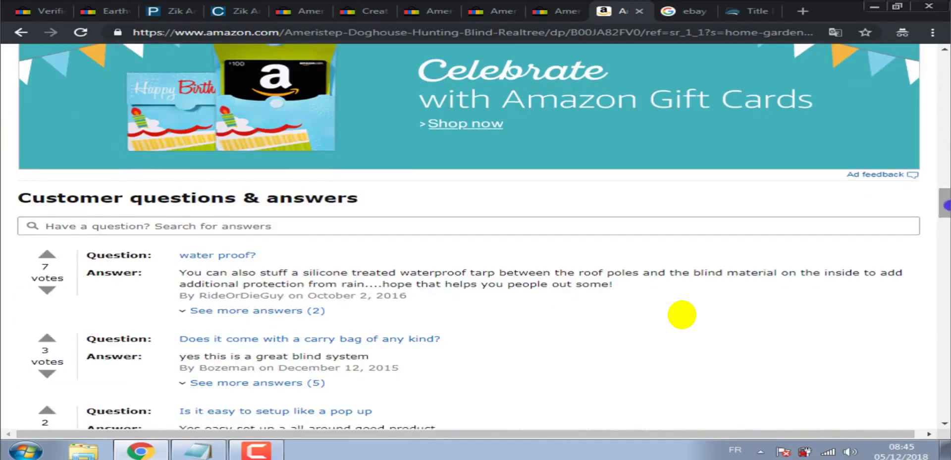
pyautogui.scroll(-1, 682, 314)
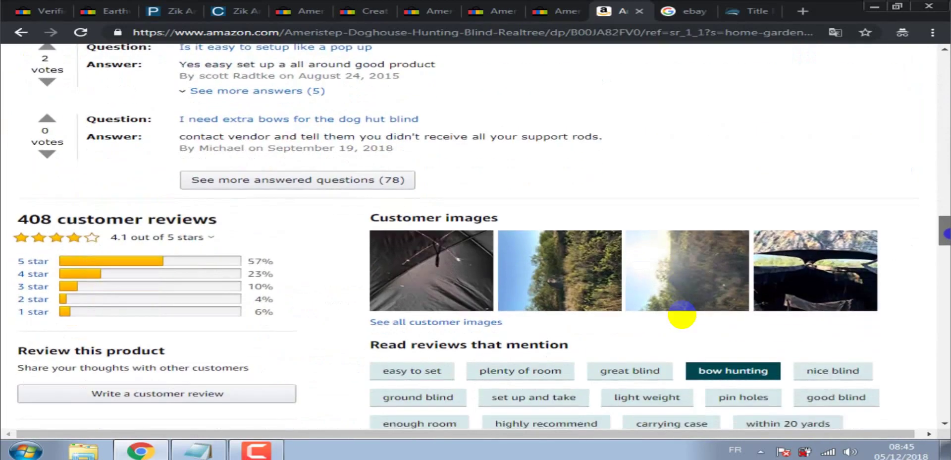
pyautogui.scroll(-2, 947, 233)
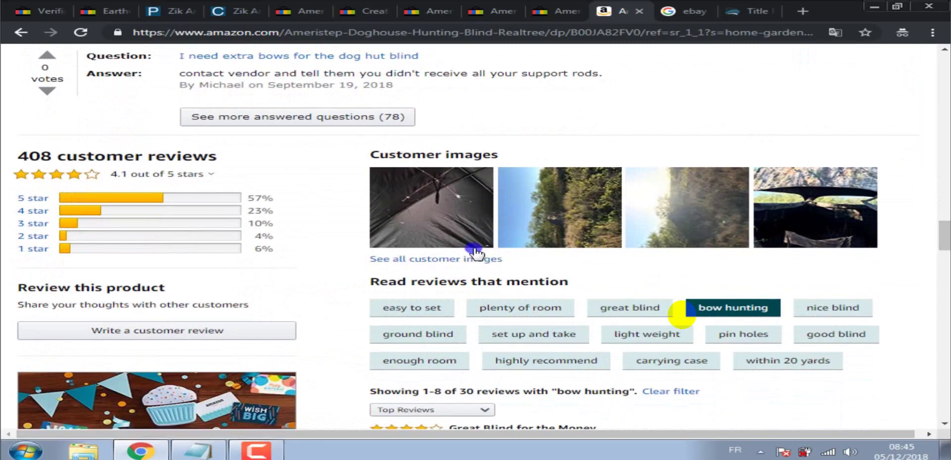
# Open Amazon's customer image gallery and advance to the review photo of the blind's camo interior.
pyautogui.click(461, 262)
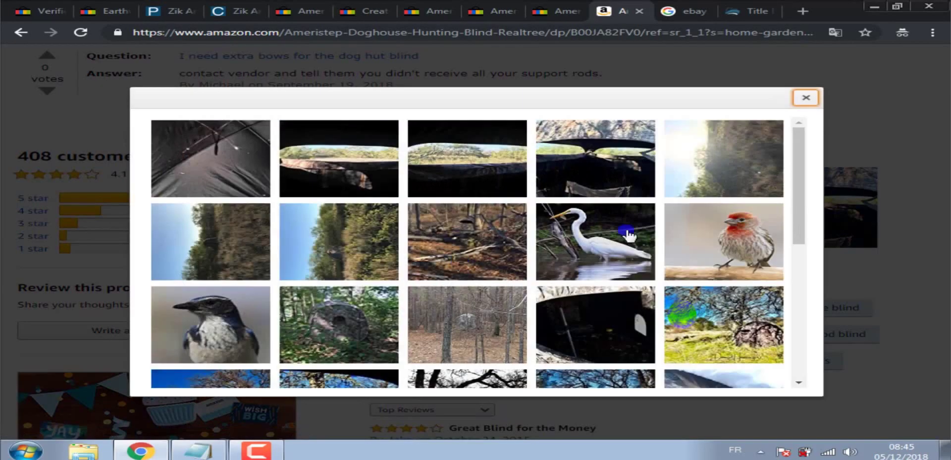
pyautogui.moveTo(799, 202); pyautogui.dragTo(803, 195)
pyautogui.click(347, 158)
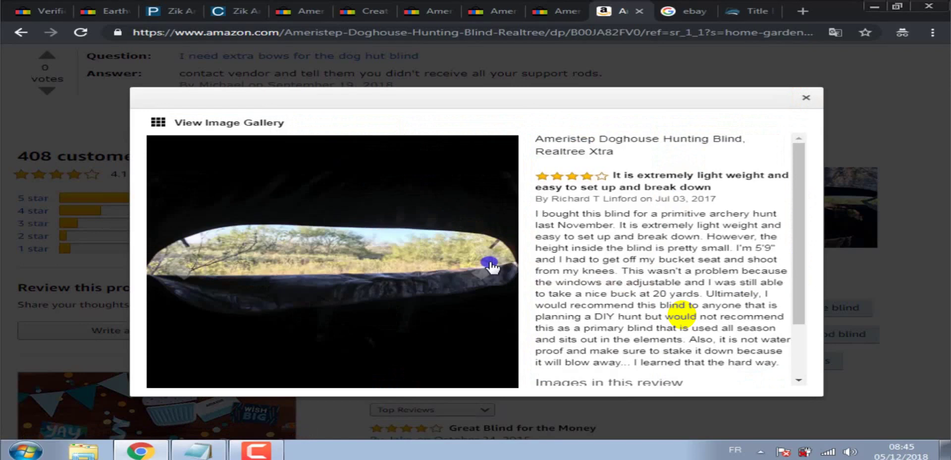
pyautogui.click(490, 266)
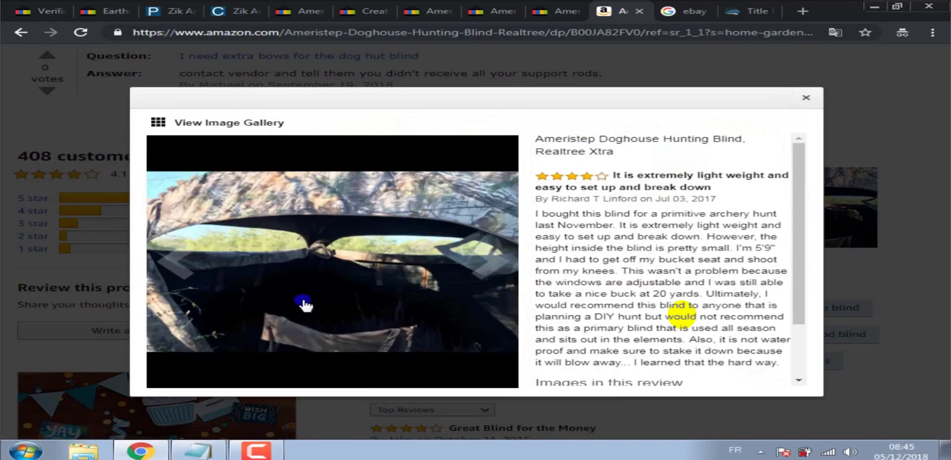
pyautogui.click(25, 448)
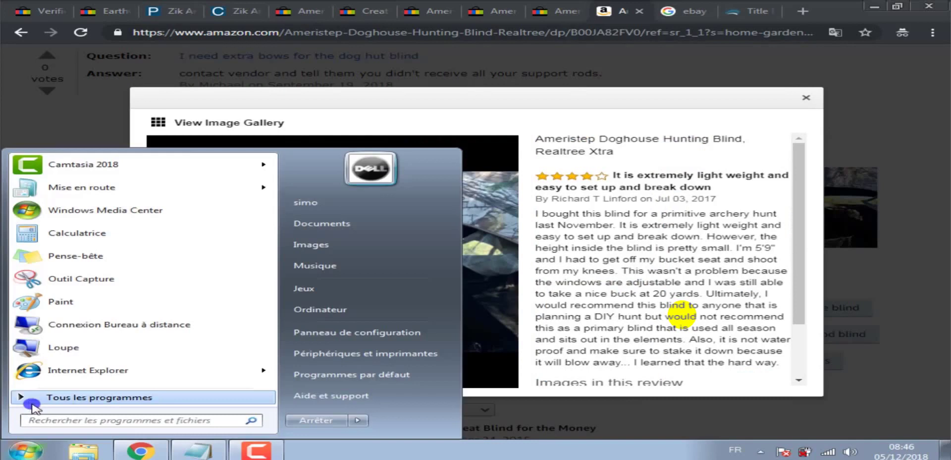
# Capture the blind's interior photo with Snipping Tool.
pyautogui.click(89, 284)
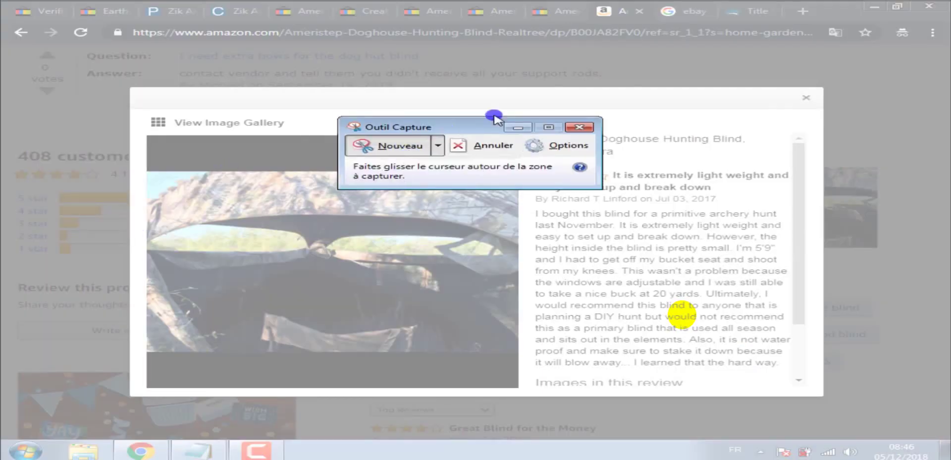
pyautogui.moveTo(493, 122); pyautogui.dragTo(625, 76)
pyautogui.click(549, 93)
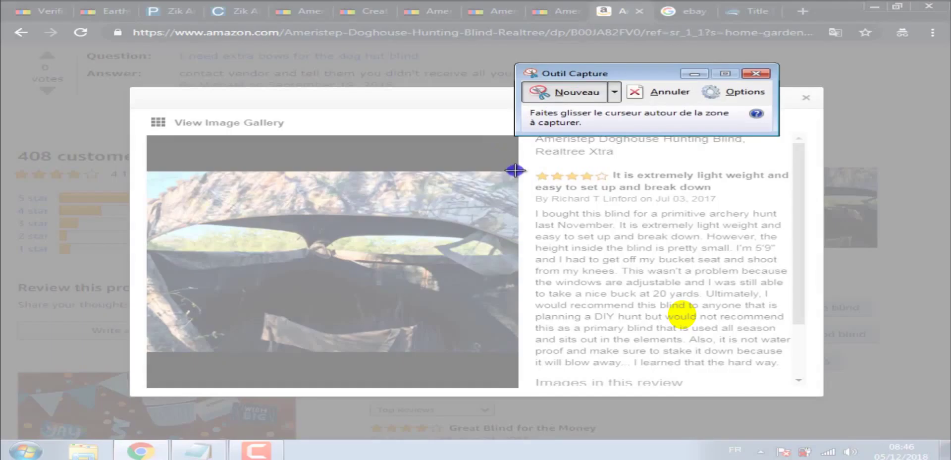
pyautogui.moveTo(517, 171); pyautogui.dragTo(147, 350)
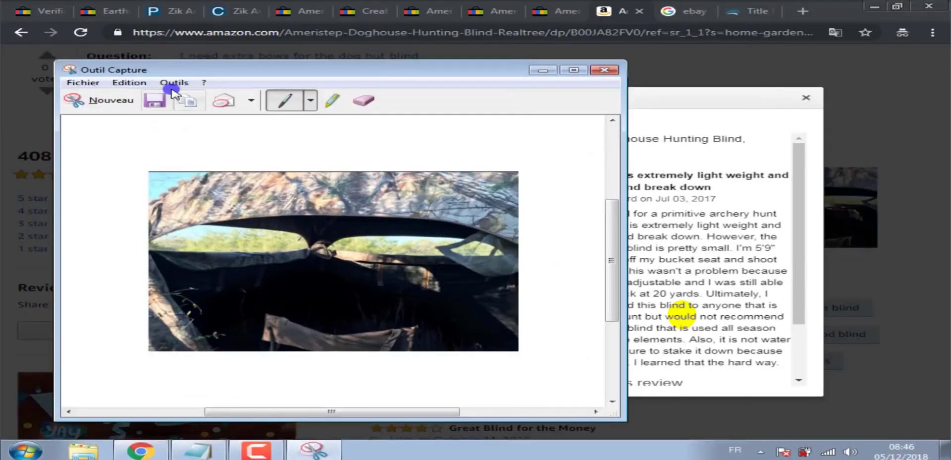
# Save the capture to the Desktop as PNG 'ishere' and close Snipping Tool.
pyautogui.click(157, 102)
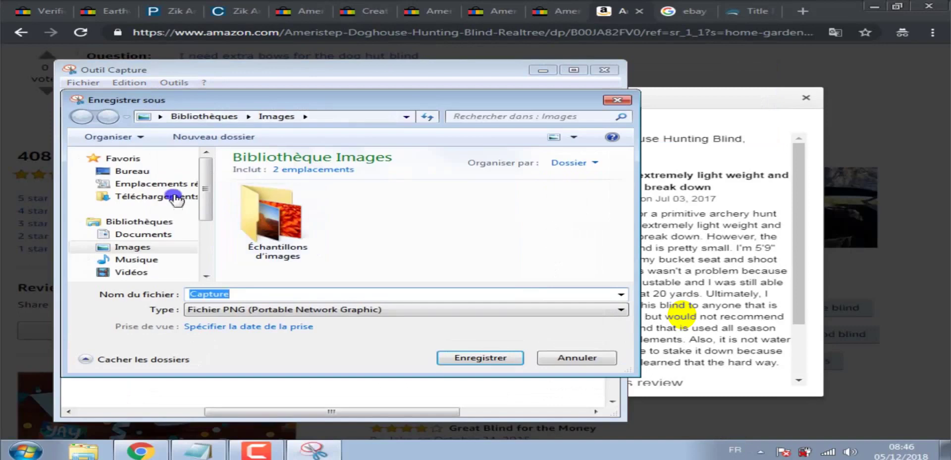
pyautogui.click(132, 171)
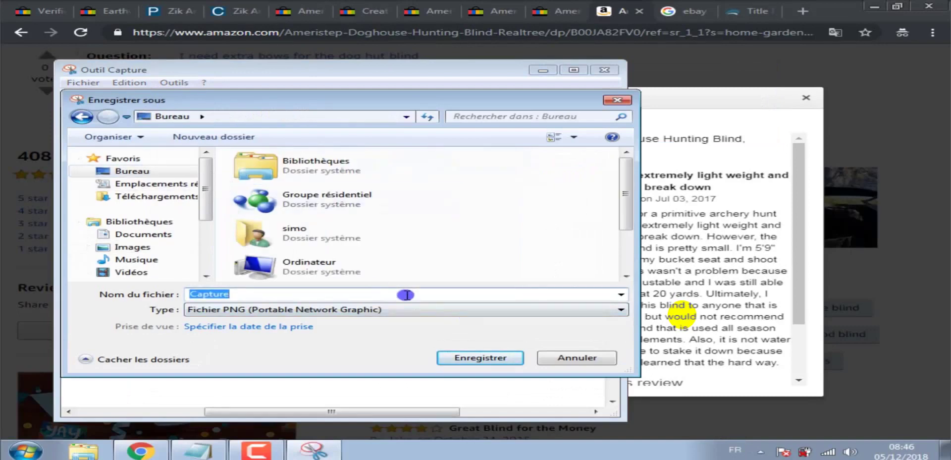
pyautogui.write('ishere')
pyautogui.click(487, 360)
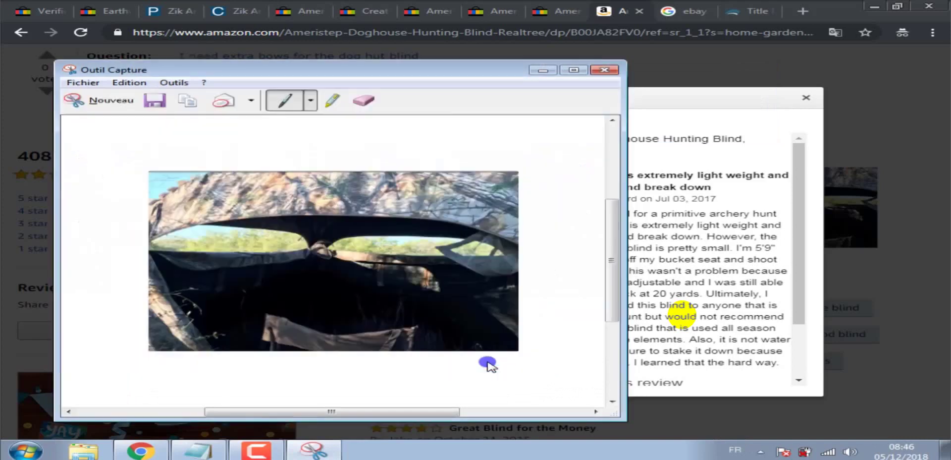
pyautogui.click(615, 70)
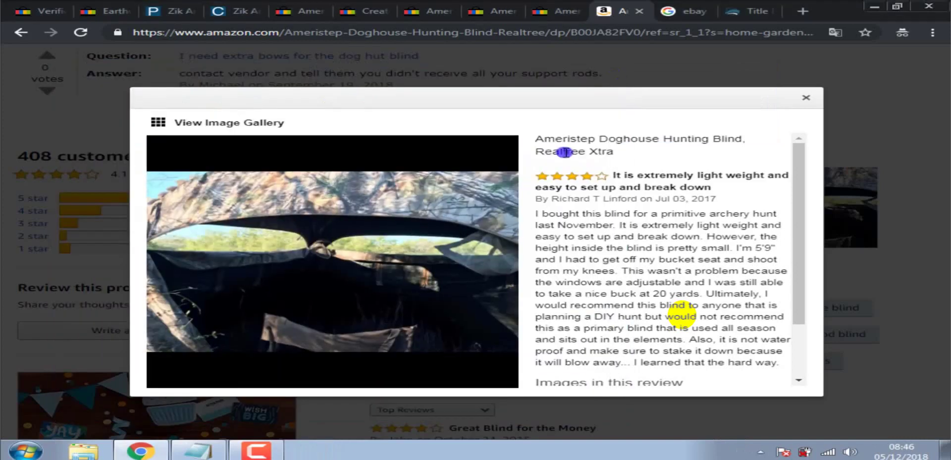
# Page forward seven photos to the 'Pleased' review's shot of the blind among trees.
pyautogui.click(492, 269)
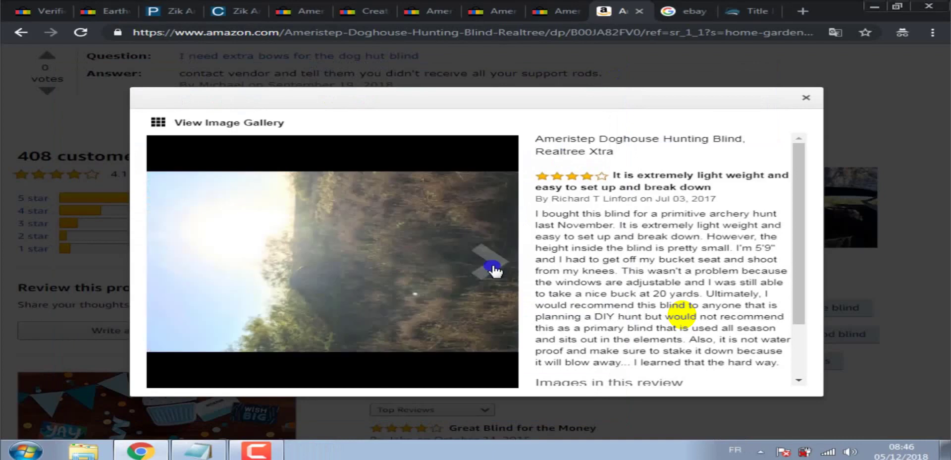
pyautogui.click(493, 269)
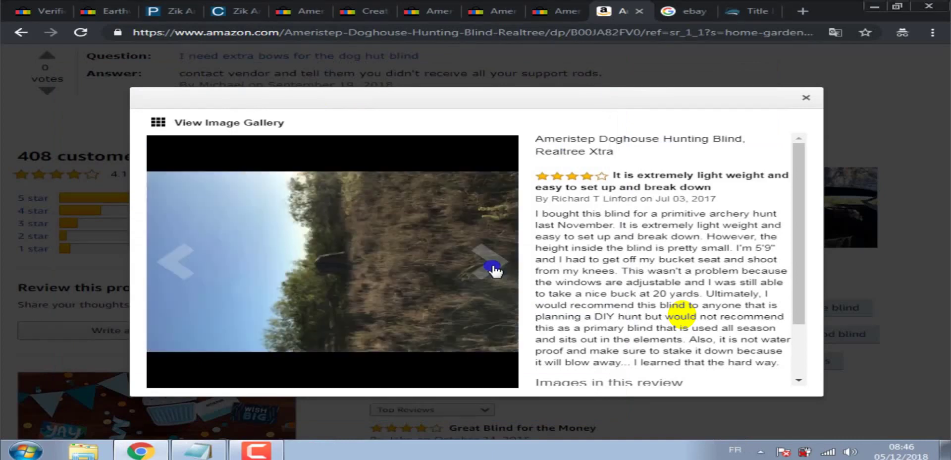
pyautogui.click(493, 269)
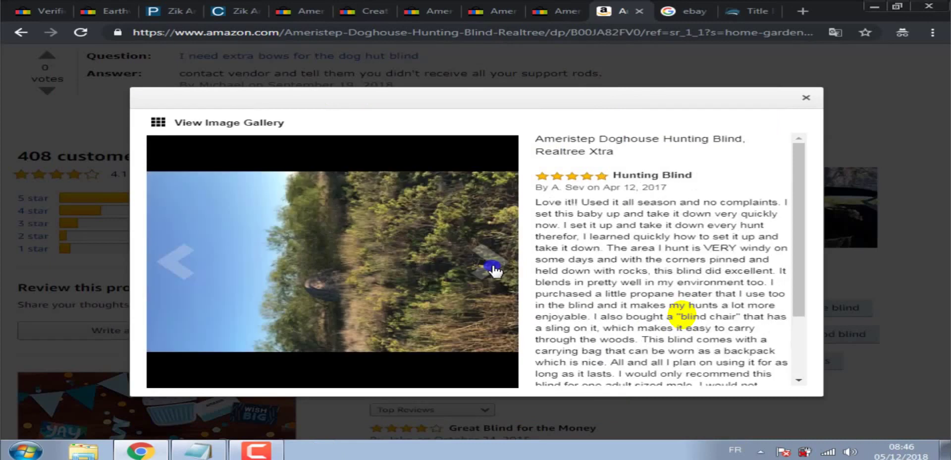
pyautogui.click(493, 269)
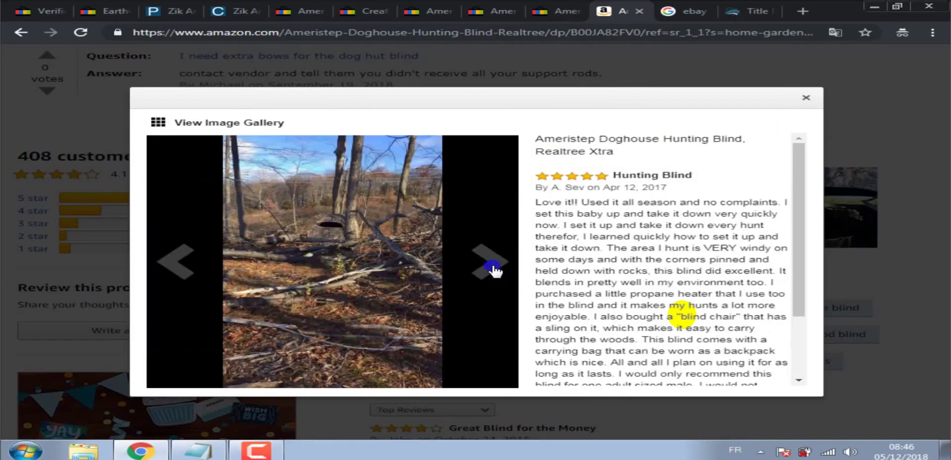
pyautogui.click(493, 269)
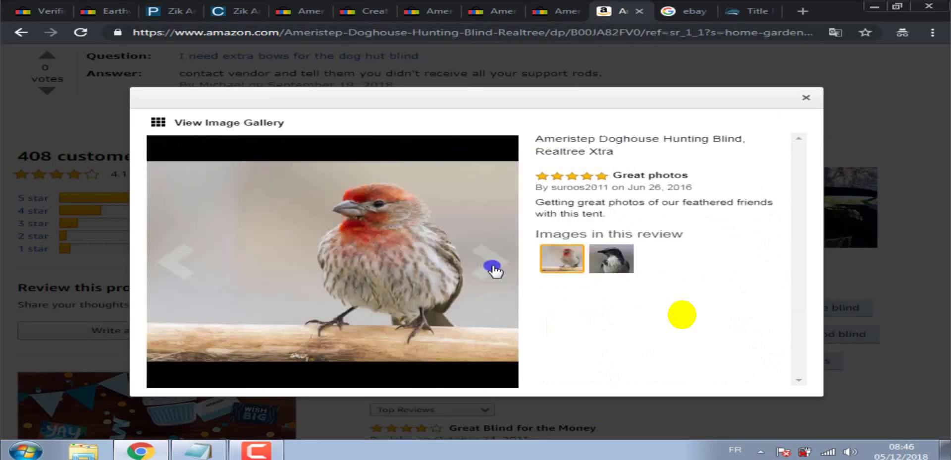
pyautogui.click(493, 269)
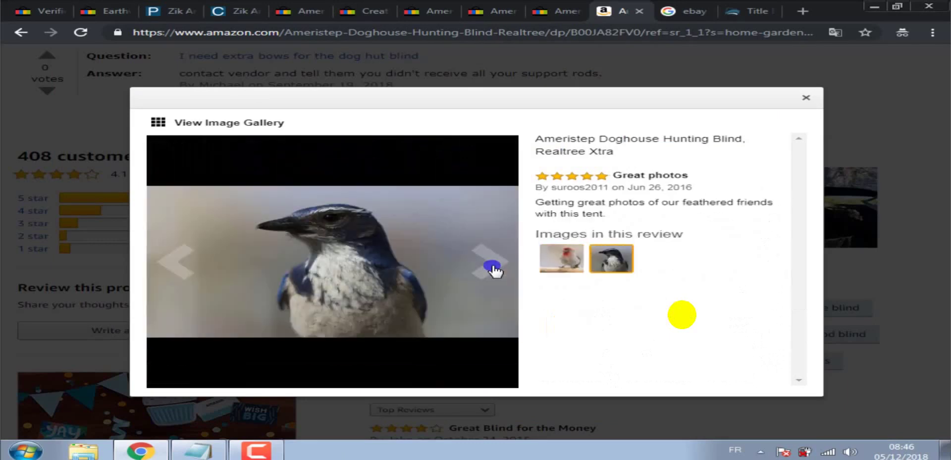
pyautogui.click(493, 269)
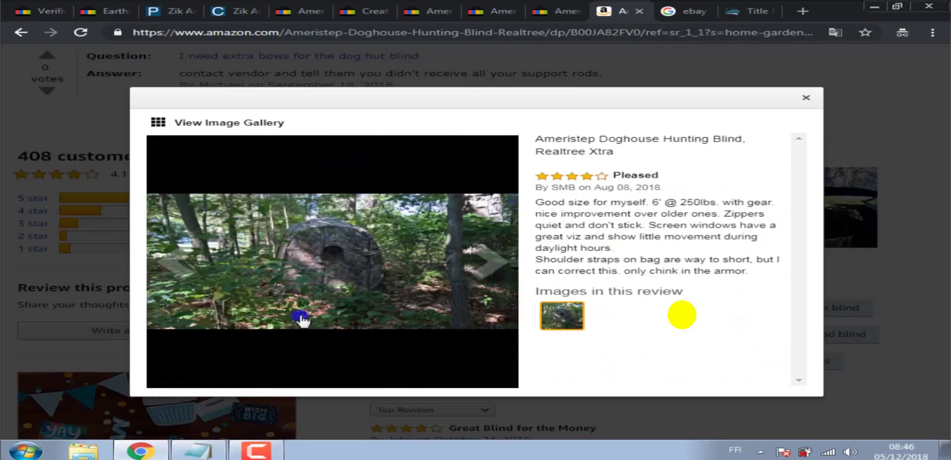
pyautogui.click(26, 449)
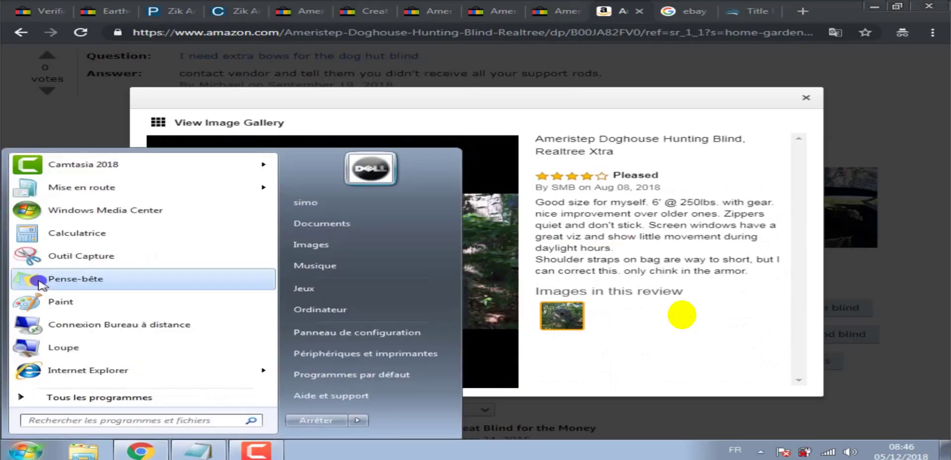
# Snip the blind-in-the-woods photo, save it to the Desktop as PNG 'ishere', and close the tool.
pyautogui.click(63, 256)
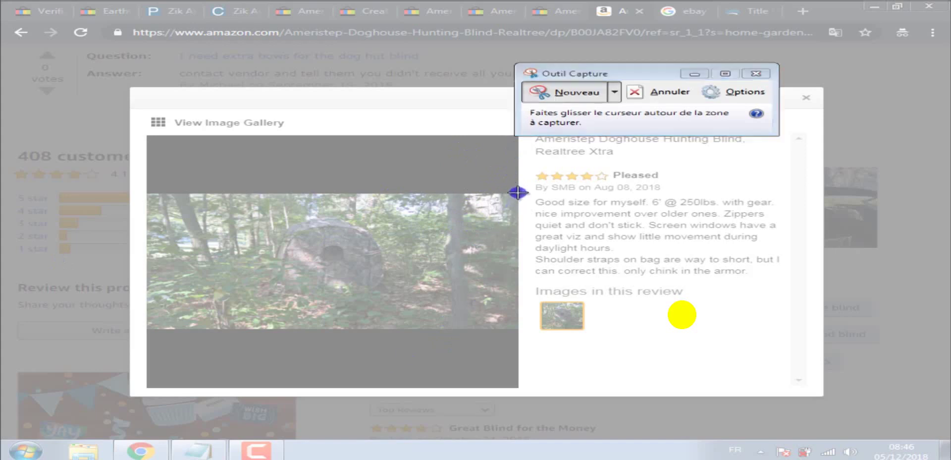
pyautogui.moveTo(517, 192); pyautogui.dragTo(145, 387)
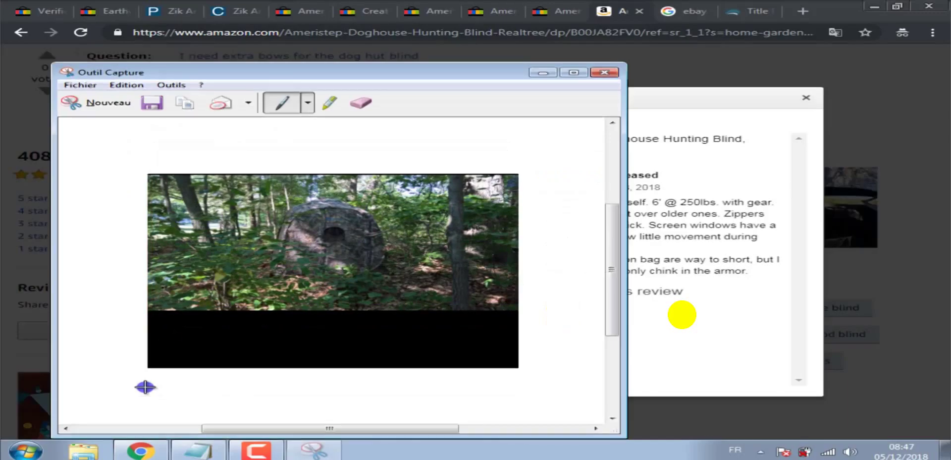
pyautogui.click(155, 104)
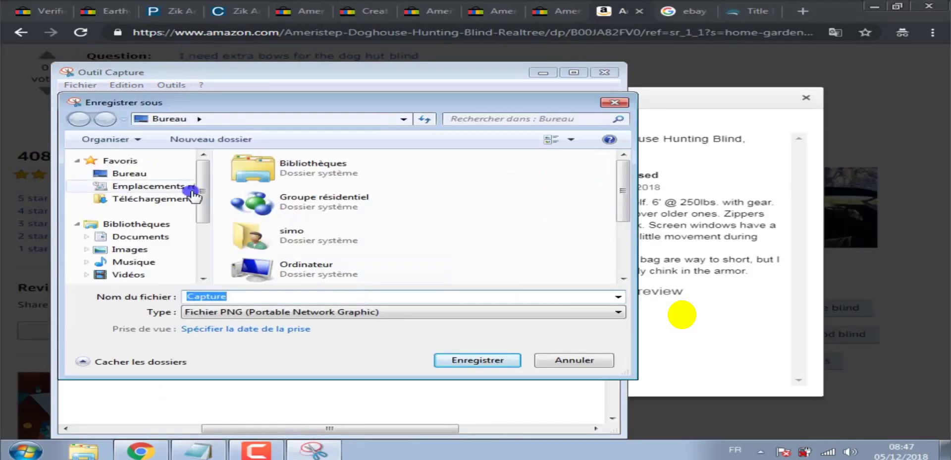
pyautogui.click(153, 173)
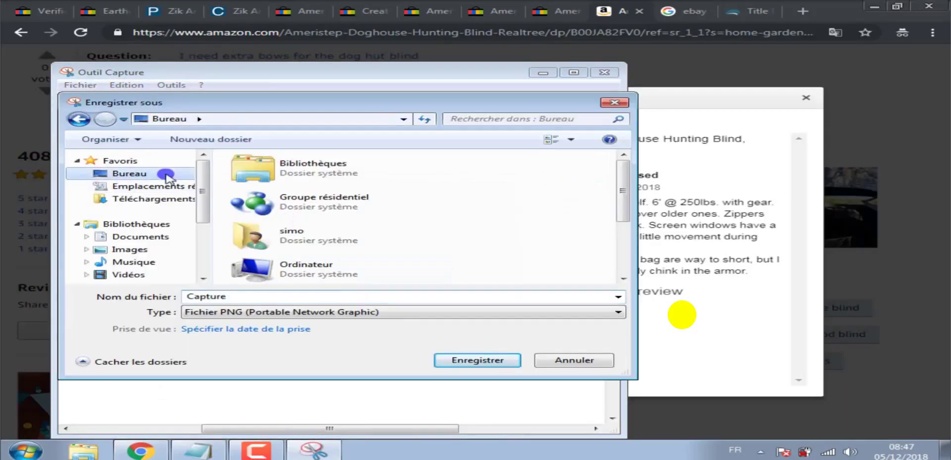
pyautogui.doubleClick(243, 296)
pyautogui.write('ish')
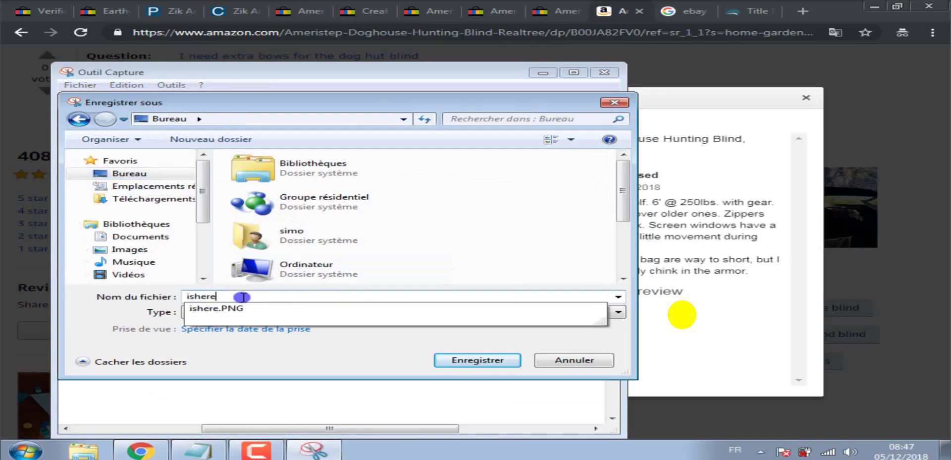
pyautogui.write('ere')
pyautogui.click(494, 359)
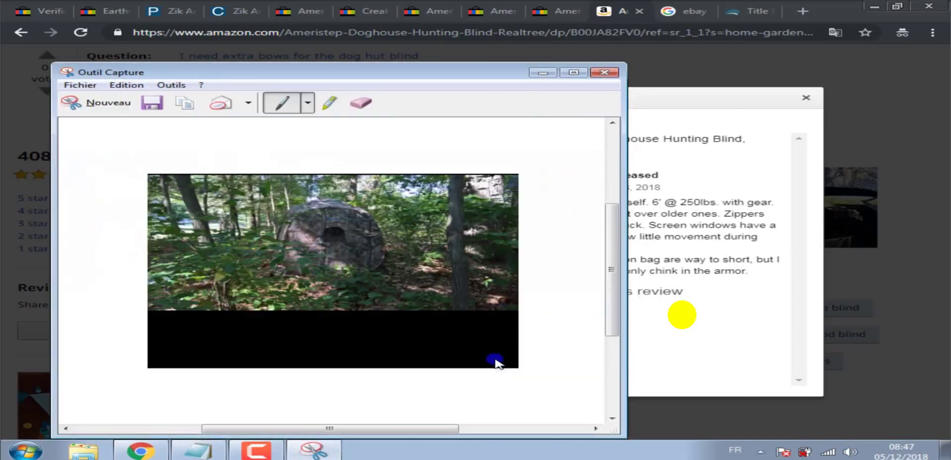
pyautogui.click(605, 73)
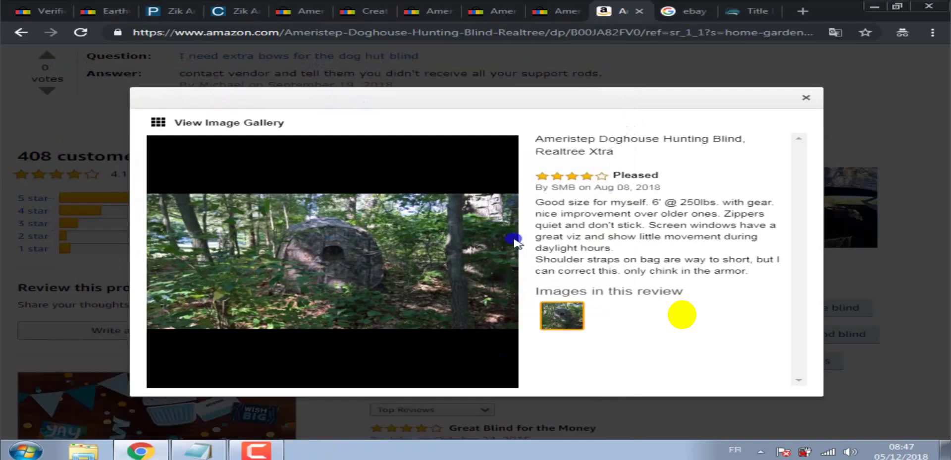
# Advance to the next review photo, snip the blind among trees, and open its save dialog.
pyautogui.click(499, 267)
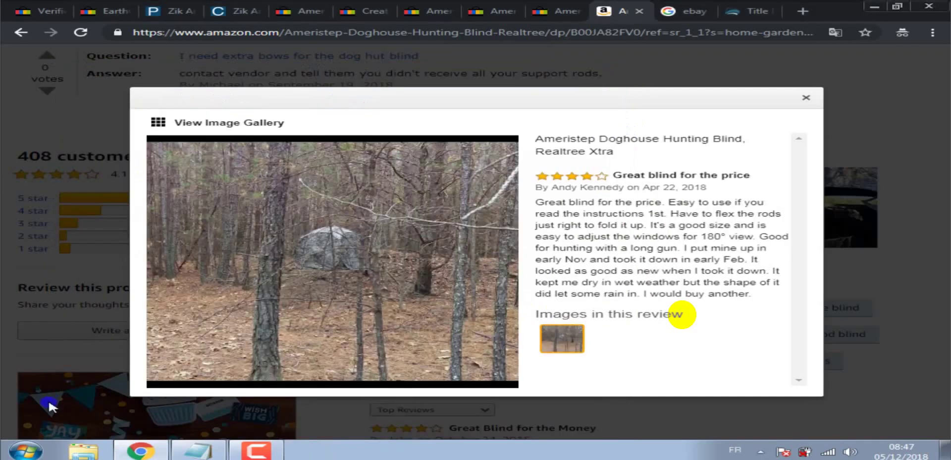
pyautogui.click(25, 450)
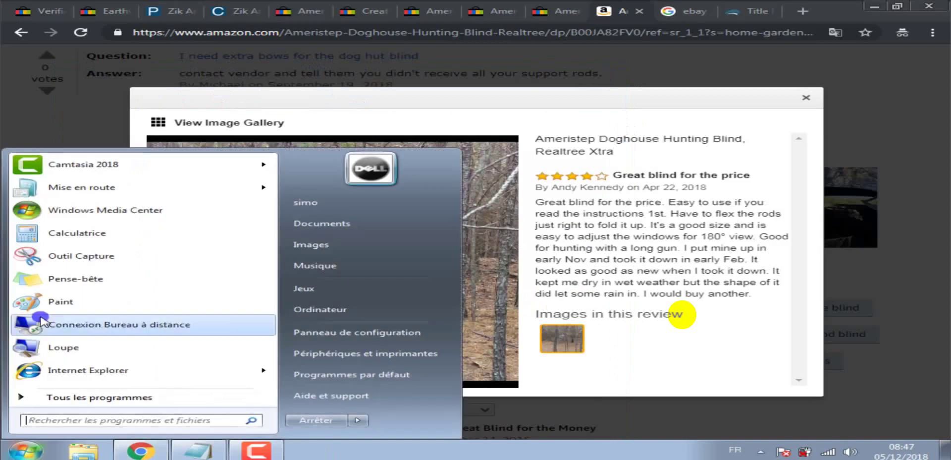
pyautogui.click(64, 256)
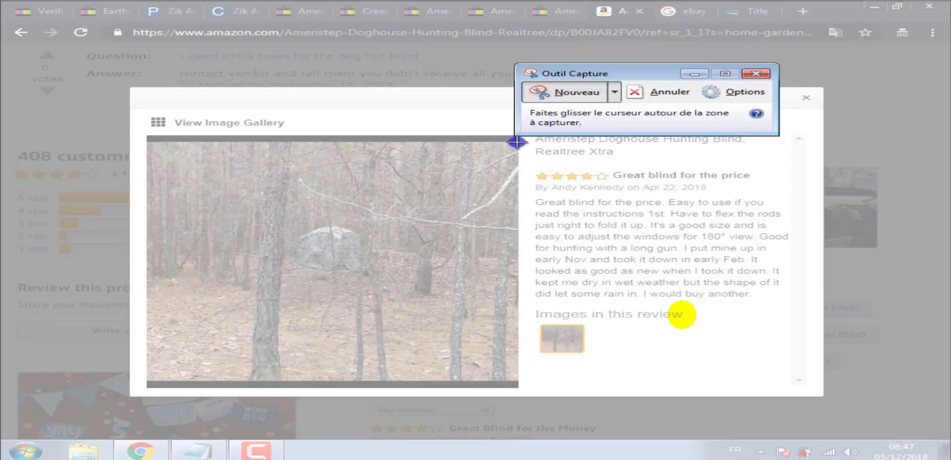
pyautogui.moveTo(517, 142); pyautogui.dragTo(147, 381)
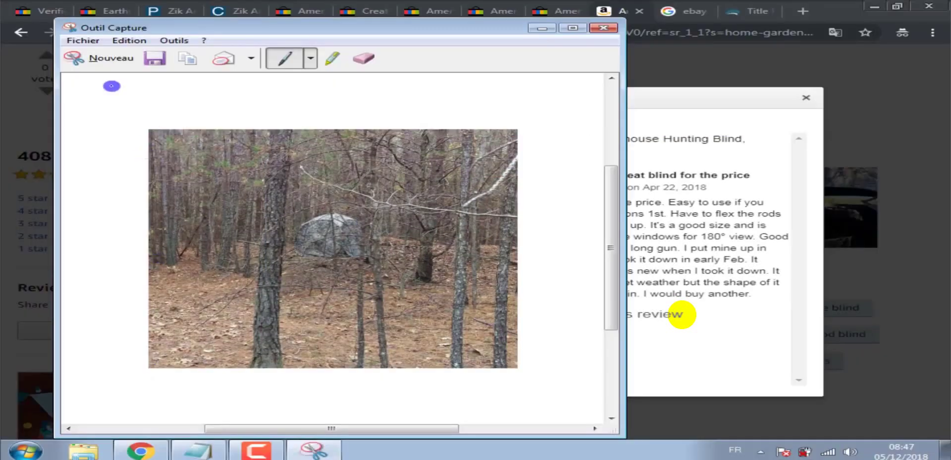
pyautogui.click(155, 58)
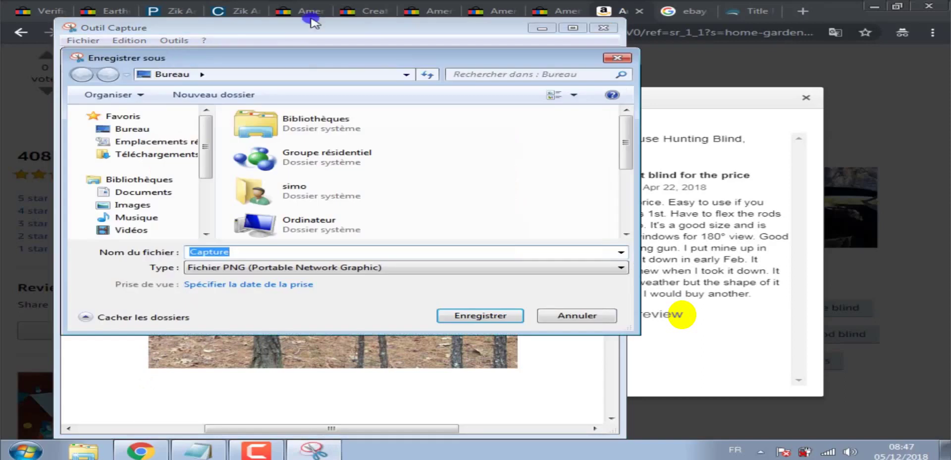
pyautogui.click(361, 6)
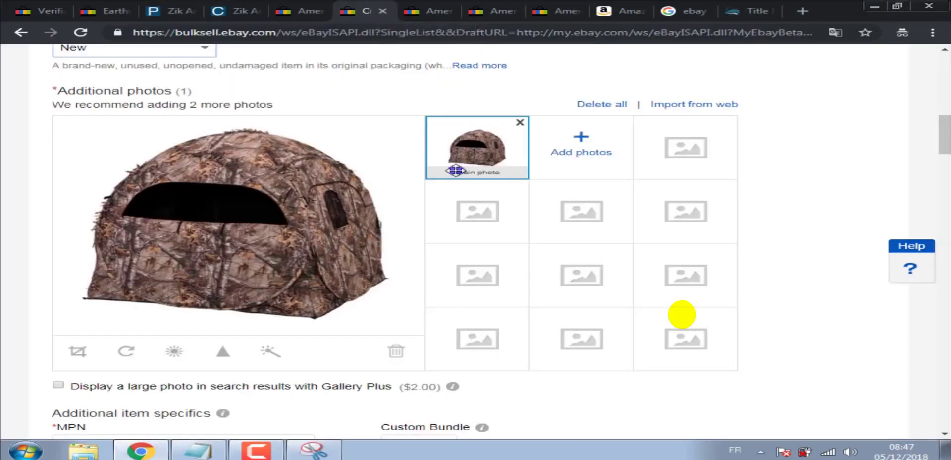
# Scroll to the eBay Title field and copy the words 'Ameristep Doghouse bow'.
pyautogui.moveTo(946, 134); pyautogui.dragTo(947, 72)
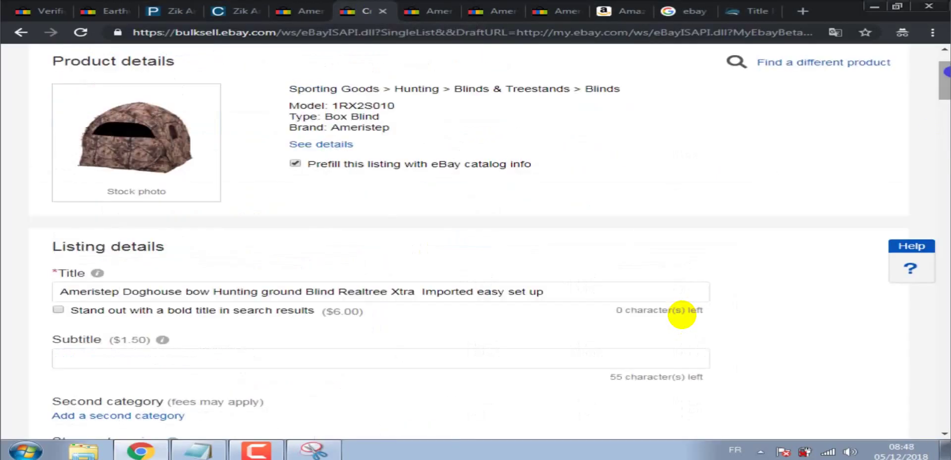
pyautogui.scroll(2, 785, 75)
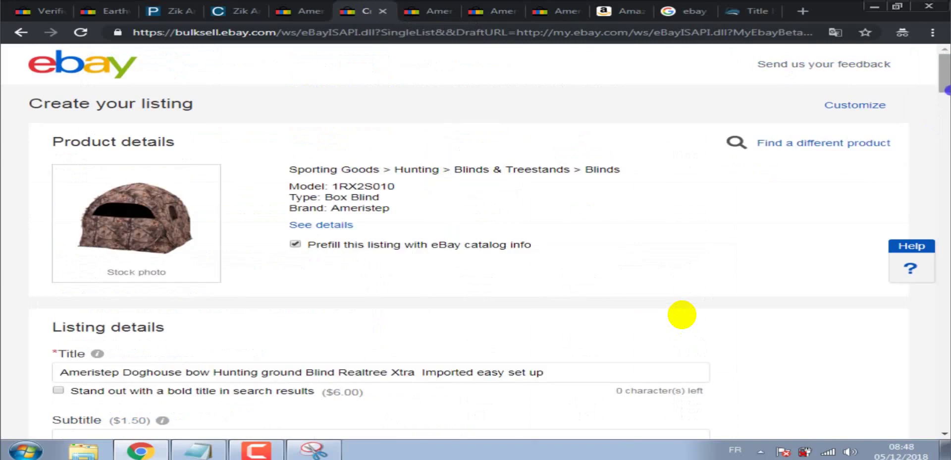
pyautogui.scroll(-8, 682, 315)
pyautogui.moveTo(946, 129); pyautogui.dragTo(945, 110)
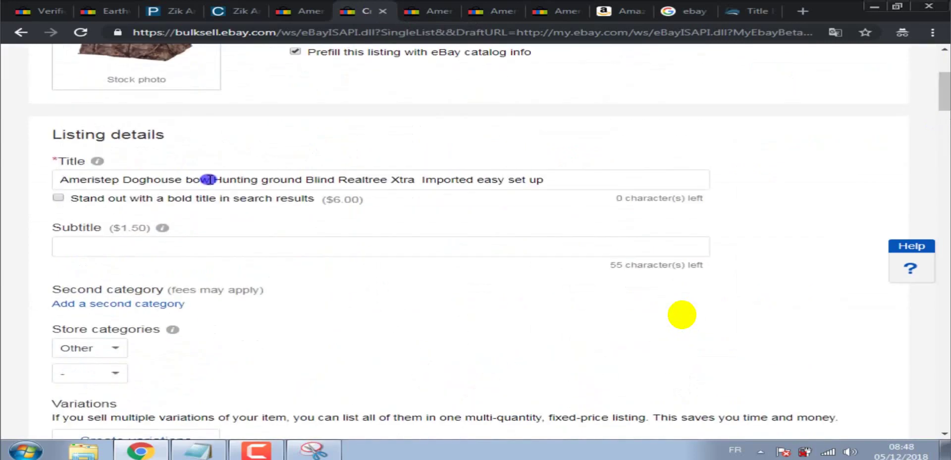
pyautogui.moveTo(209, 179); pyautogui.dragTo(60, 175)
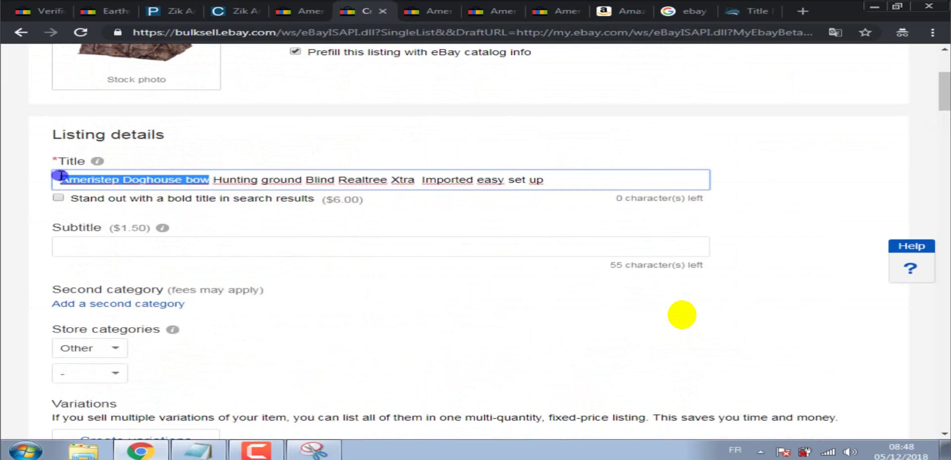
pyautogui.rightClick(60, 176)
pyautogui.click(121, 145)
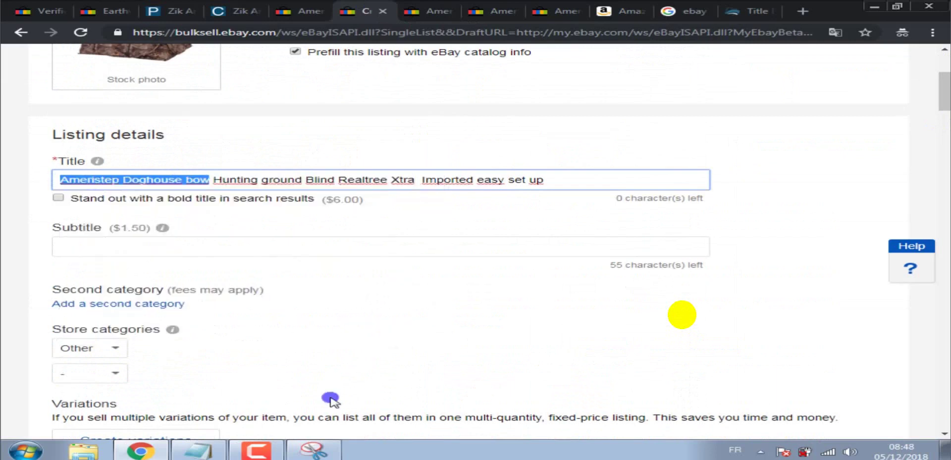
pyautogui.click(314, 450)
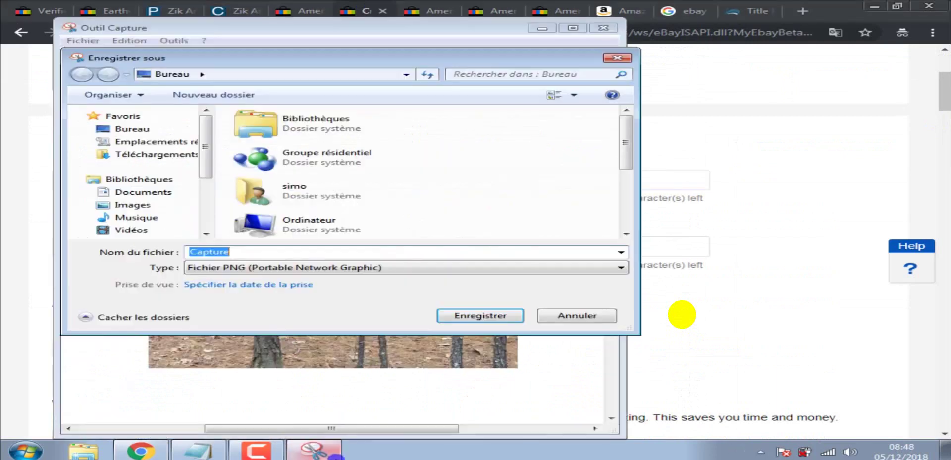
# Paste the copied title words as the file name, hyphenated to 'Ameristep-Doghouse-bow'.
pyautogui.rightClick(236, 248)
pyautogui.click(280, 301)
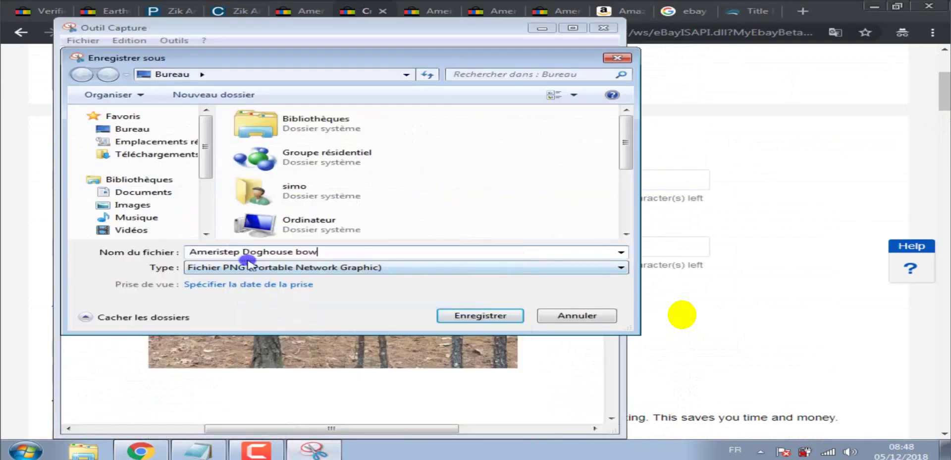
pyautogui.click(243, 251)
pyautogui.press('BackSpace')
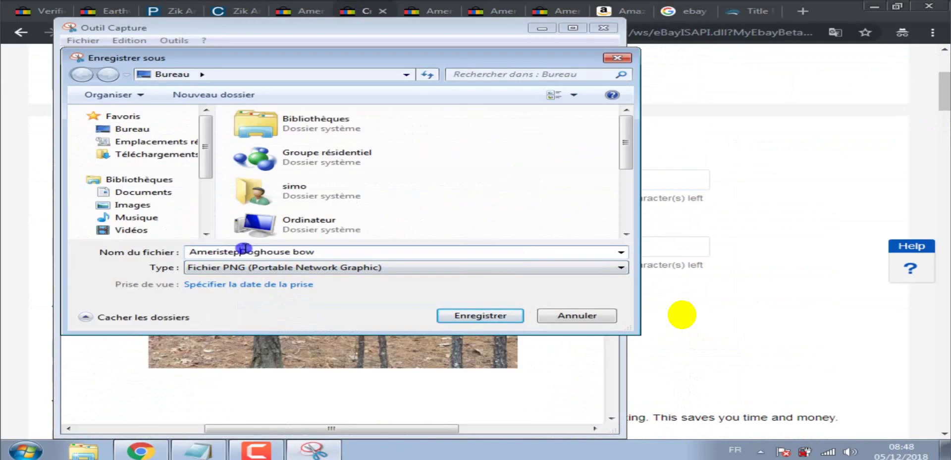
pyautogui.write('-')
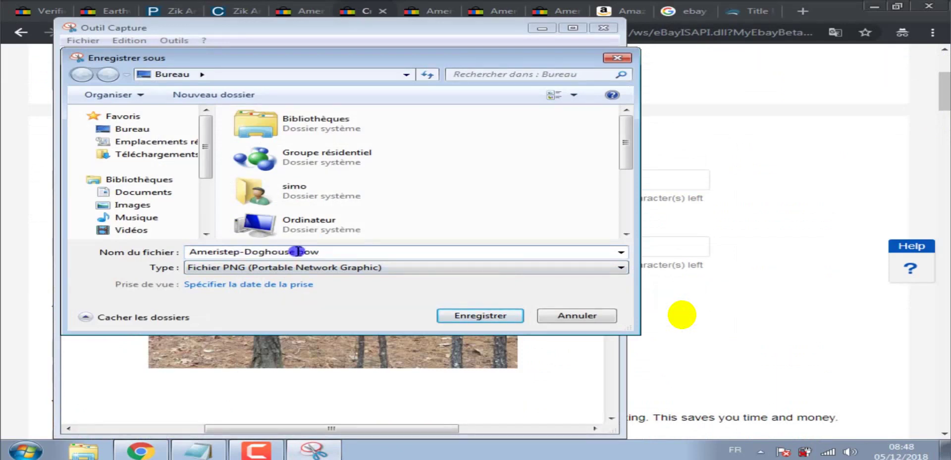
pyautogui.click(297, 251)
pyautogui.press('BackSpace')
pyautogui.write('-')
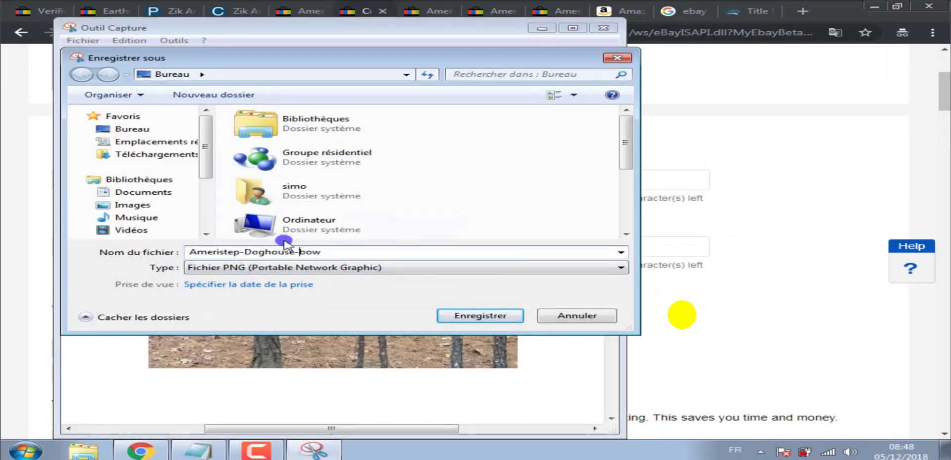
# Save the capture to the Desktop, close Snipping Tool, and return to Amazon's gallery.
pyautogui.click(158, 131)
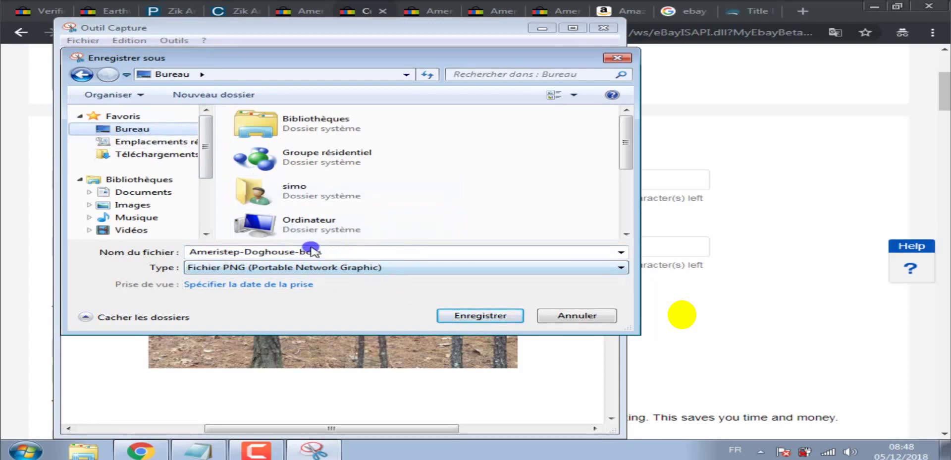
pyautogui.click(480, 315)
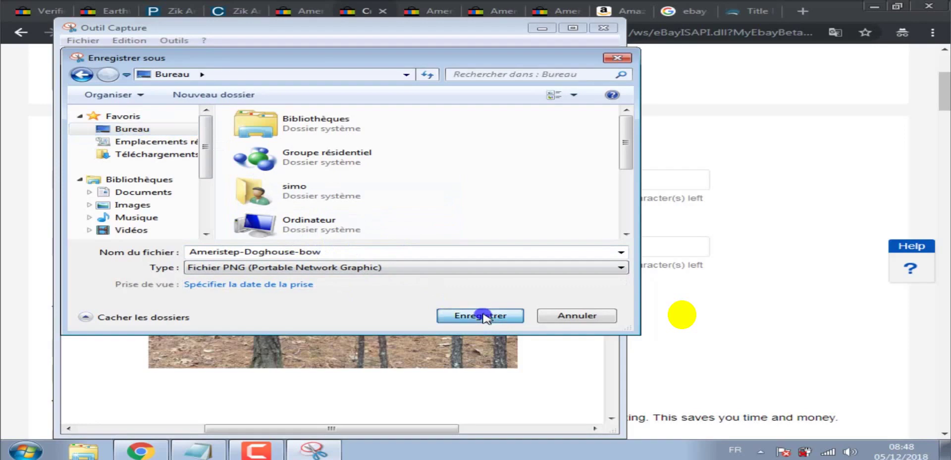
pyautogui.click(604, 28)
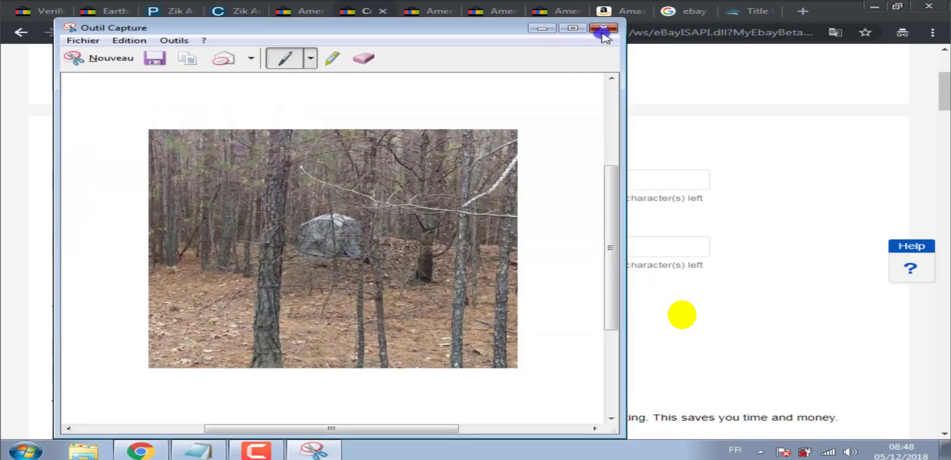
pyautogui.click(619, 20)
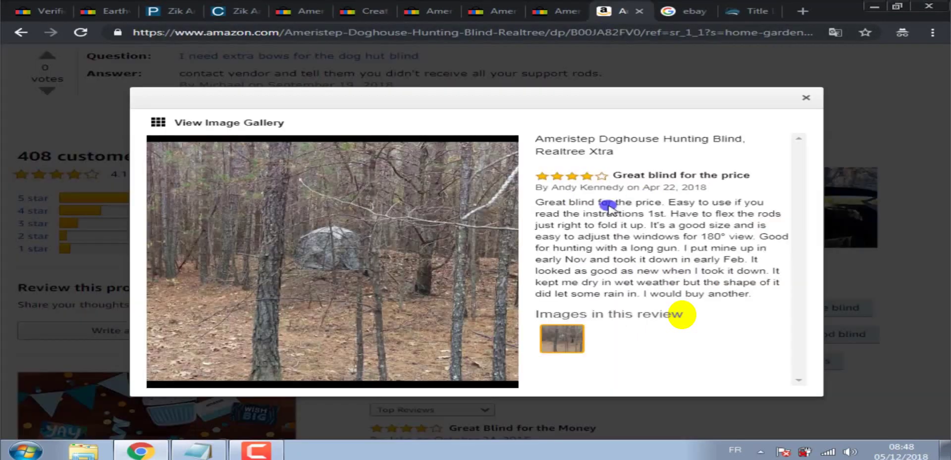
# Advance to the next review's dark-interior photo, snip it, and open its save dialog.
pyautogui.click(491, 263)
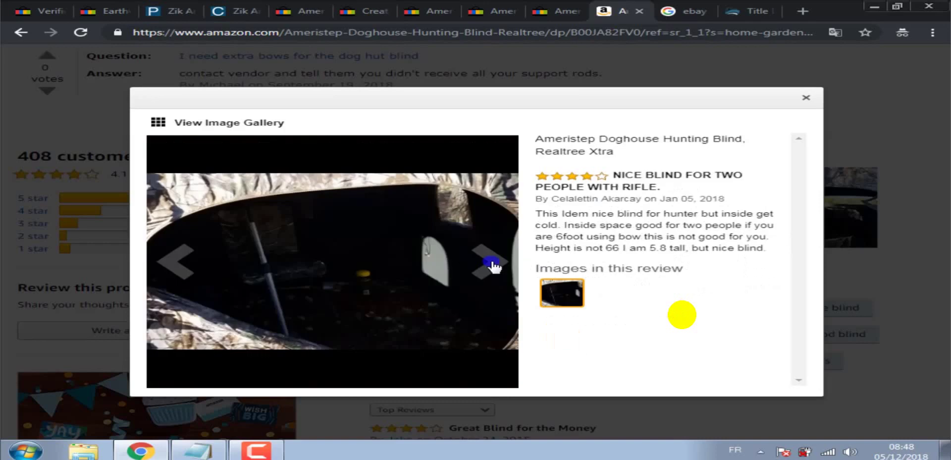
pyautogui.click(26, 450)
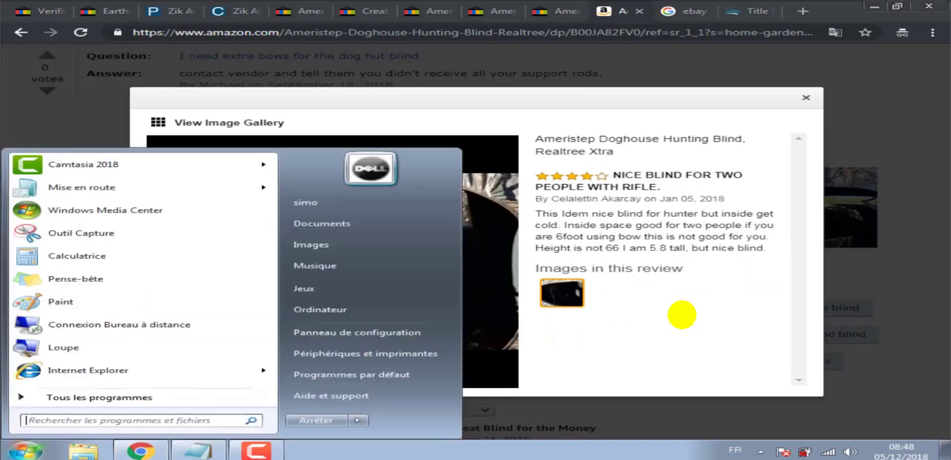
pyautogui.click(55, 232)
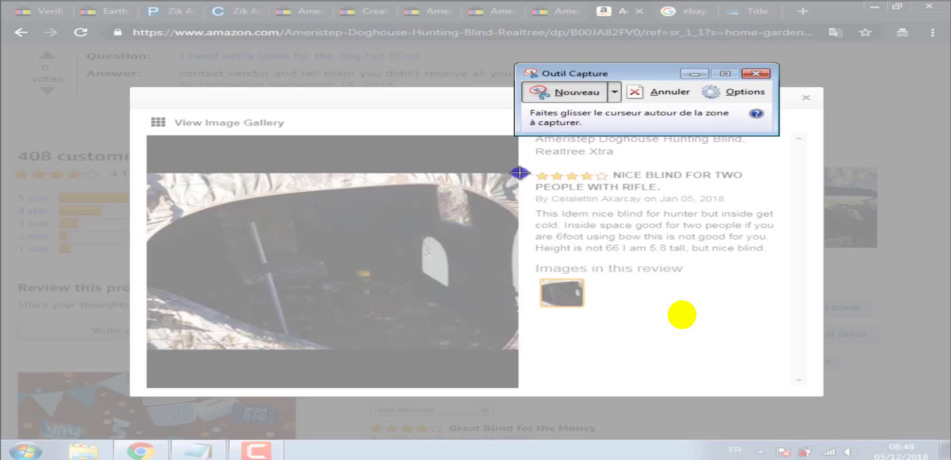
pyautogui.moveTo(520, 173); pyautogui.dragTo(147, 349)
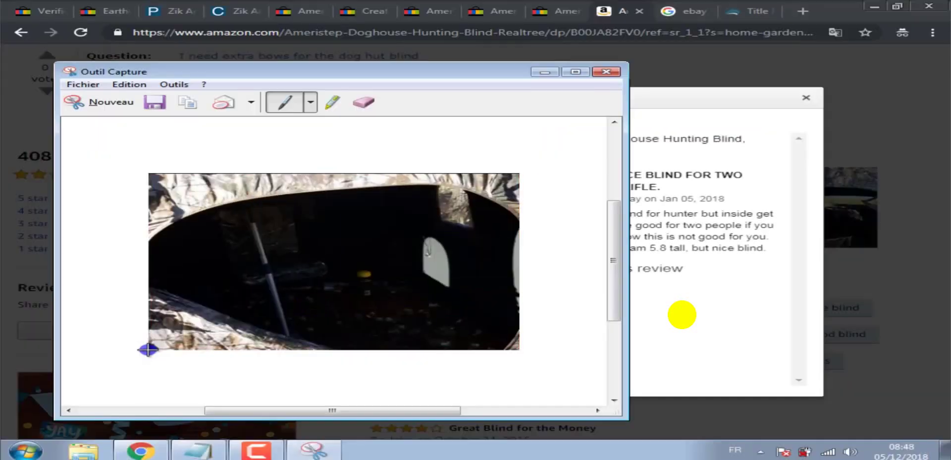
pyautogui.click(154, 102)
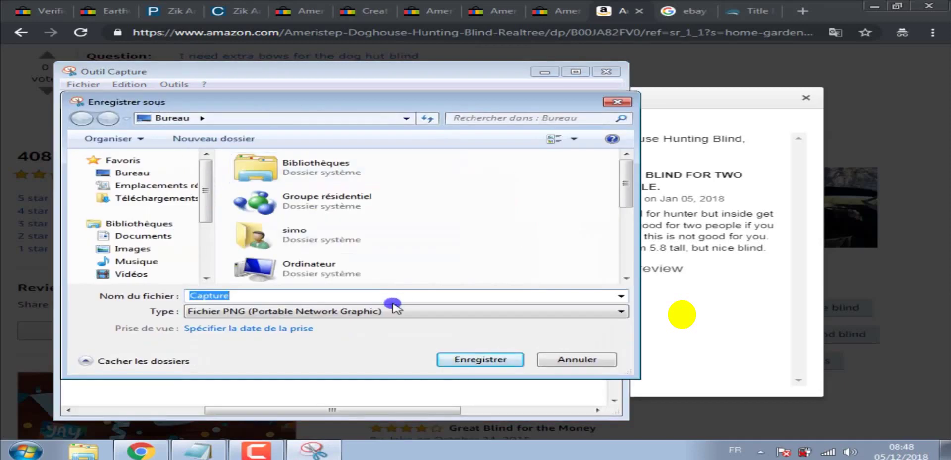
pyautogui.click(371, 6)
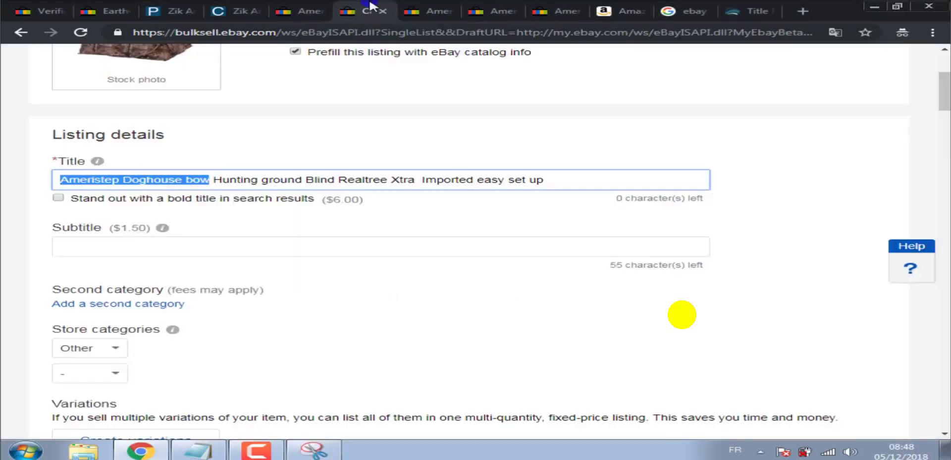
# Select and copy ' bow Hunting' from the eBay listing title.
pyautogui.click(204, 179)
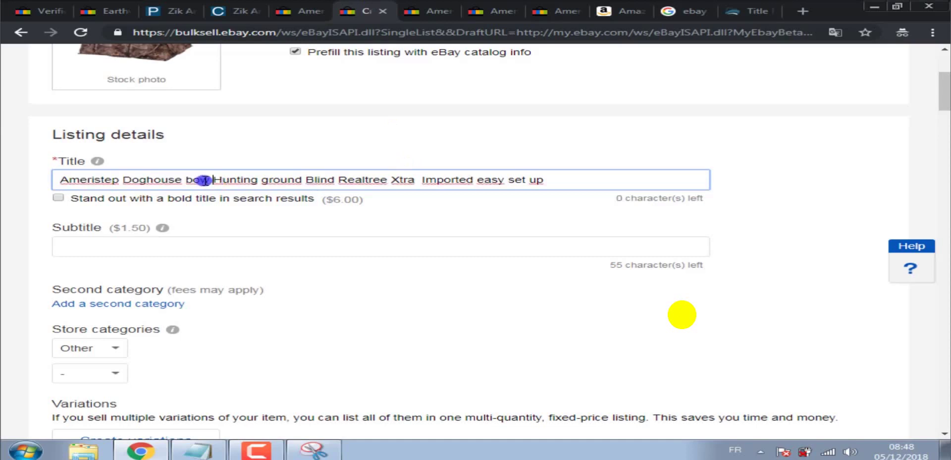
pyautogui.moveTo(184, 179); pyautogui.dragTo(262, 180)
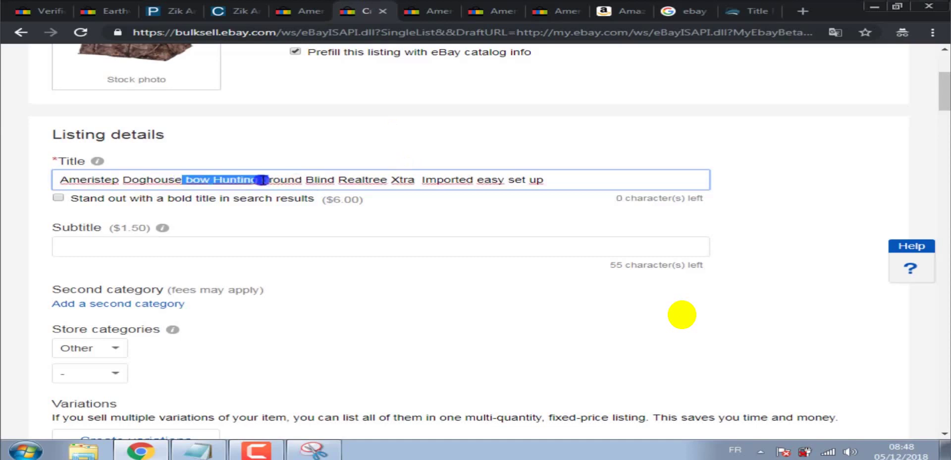
pyautogui.rightClick(258, 179)
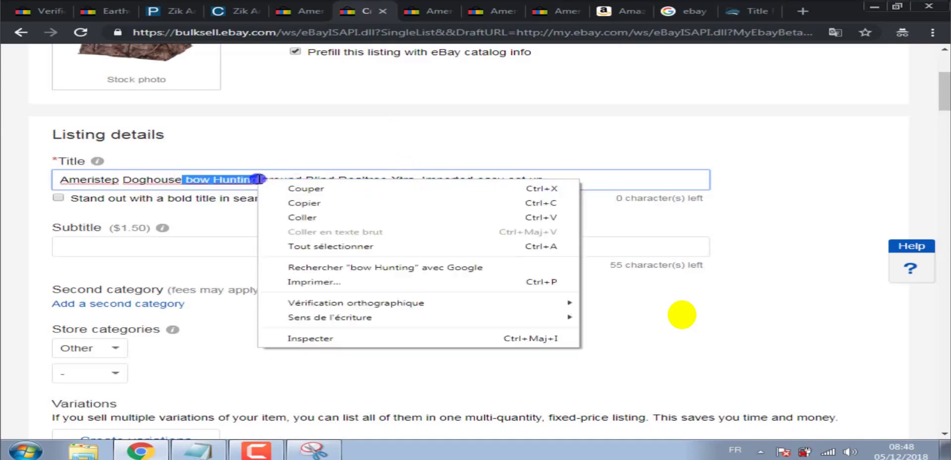
pyautogui.click(287, 203)
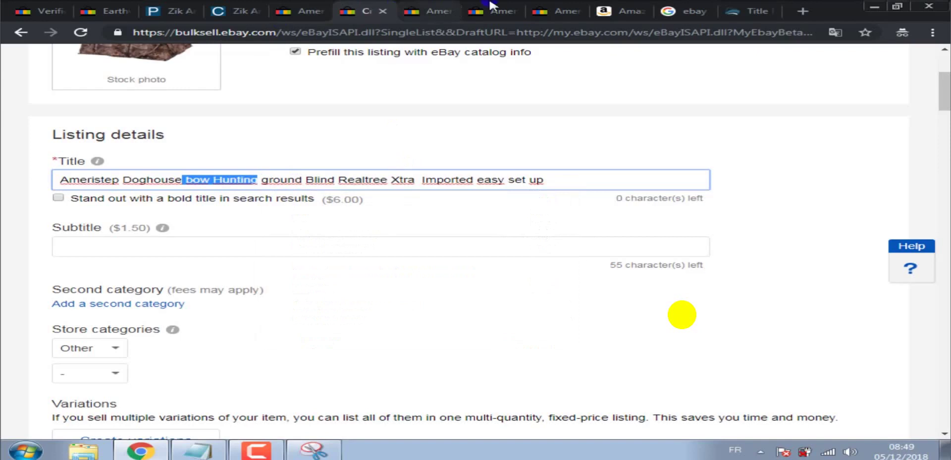
pyautogui.click(604, 7)
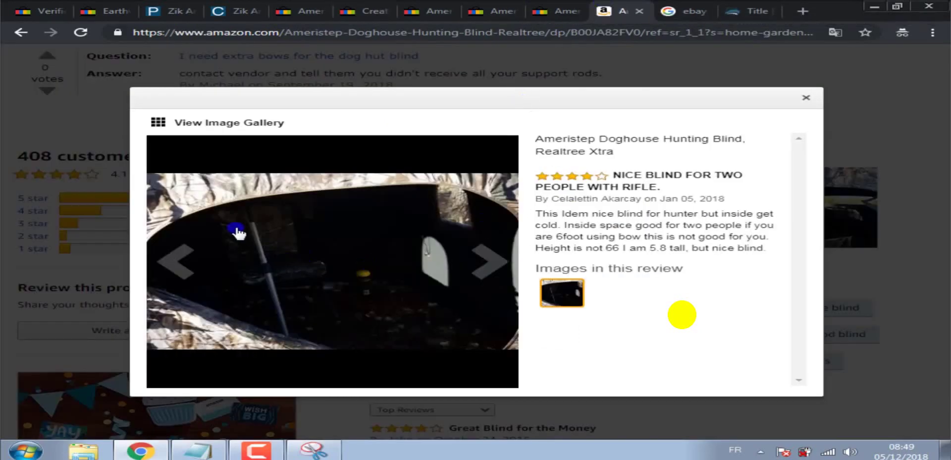
pyautogui.click(314, 450)
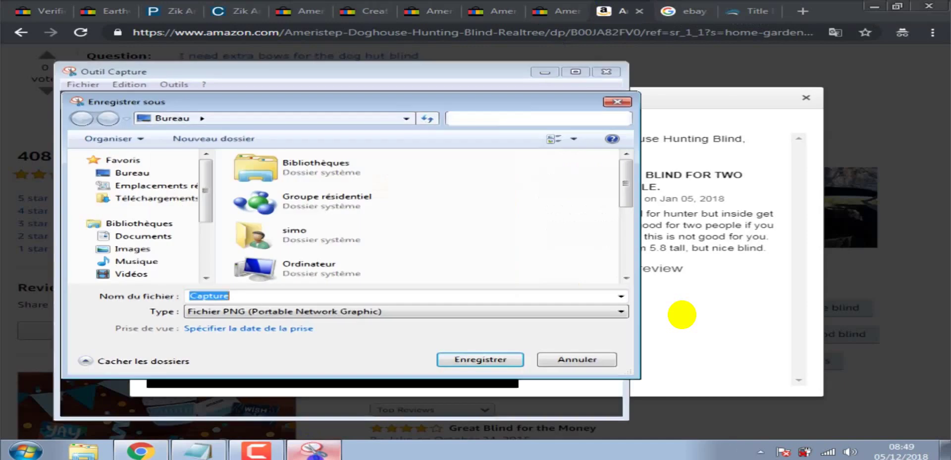
# Name the snip 'bow-Hunting', save it to the Desktop, and close Snipping Tool.
pyautogui.rightClick(253, 296)
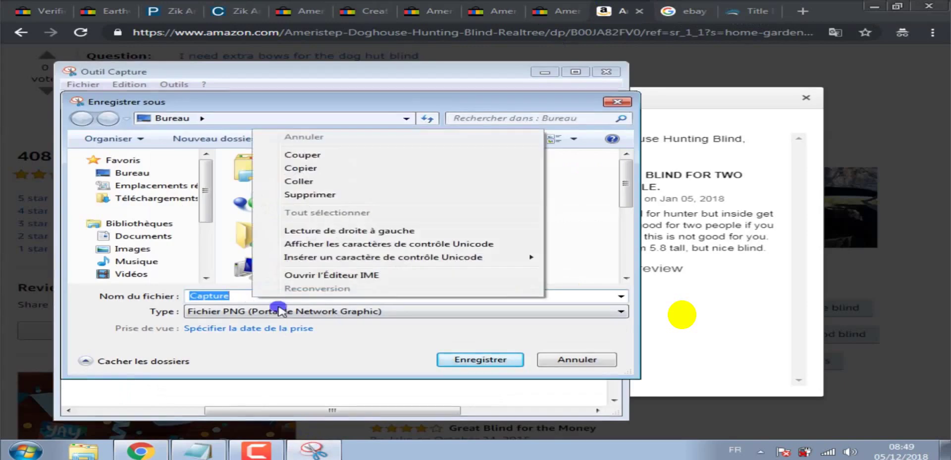
pyautogui.click(296, 182)
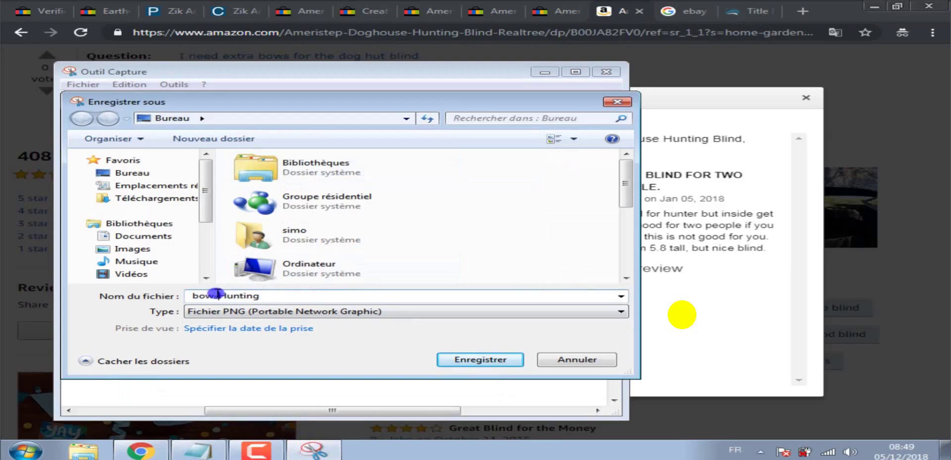
pyautogui.press('BackSpace')
pyautogui.write('-')
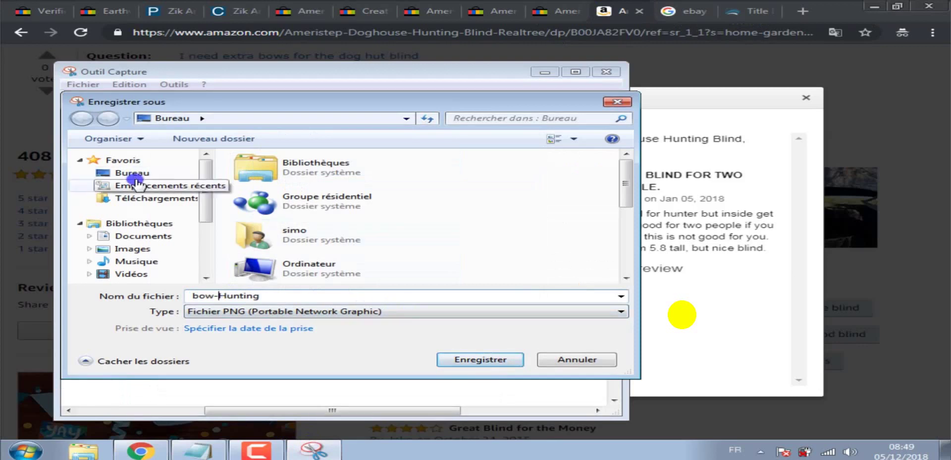
pyautogui.click(135, 173)
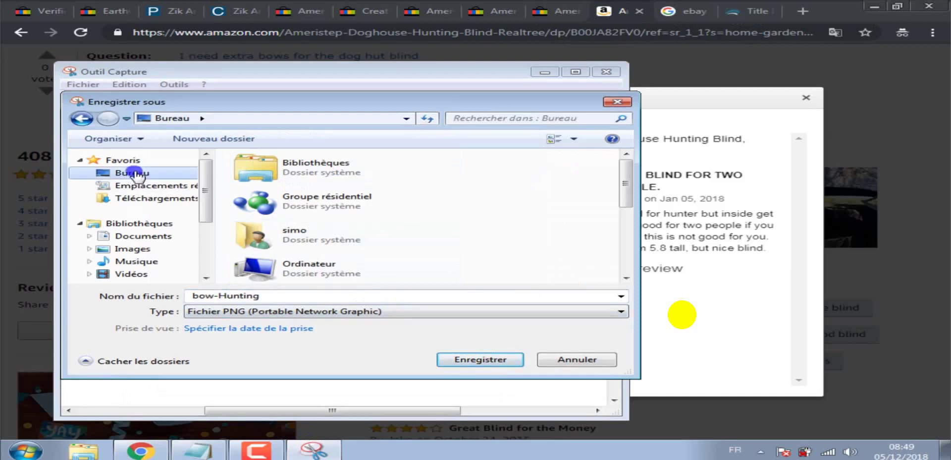
pyautogui.click(488, 359)
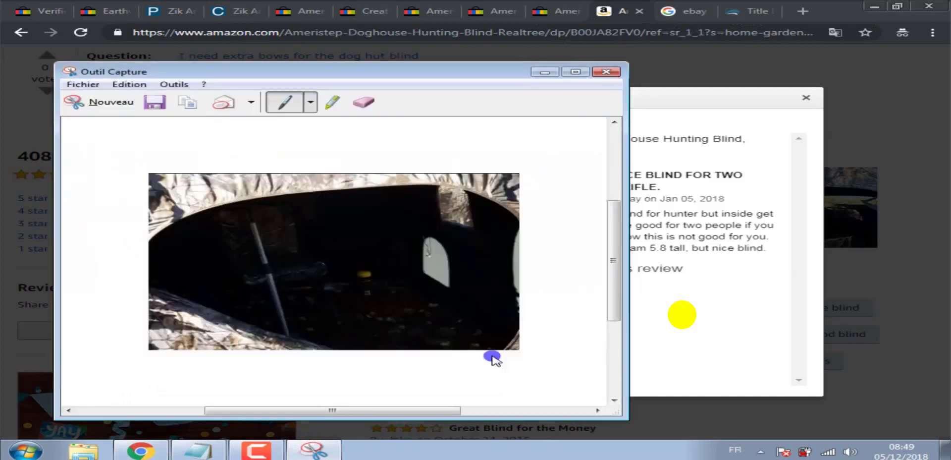
pyautogui.click(606, 72)
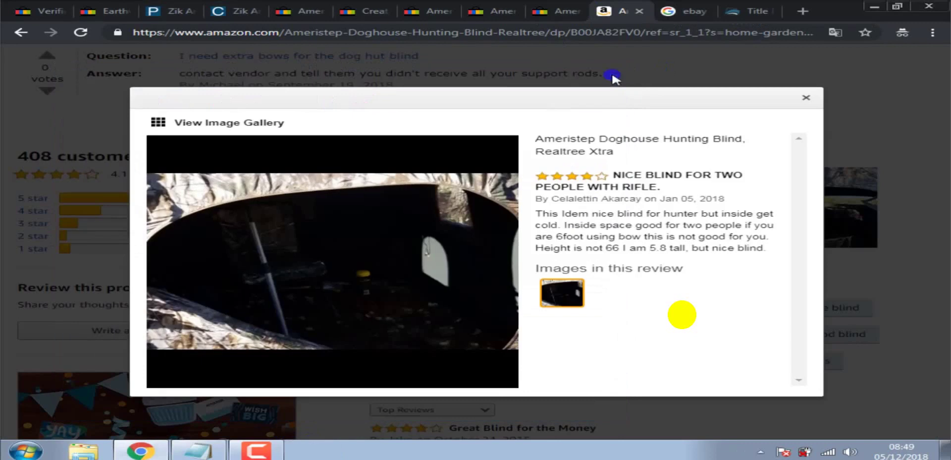
# Step through the Amazon review gallery to the fourth photo, showing the blind among trees.
pyautogui.click(484, 267)
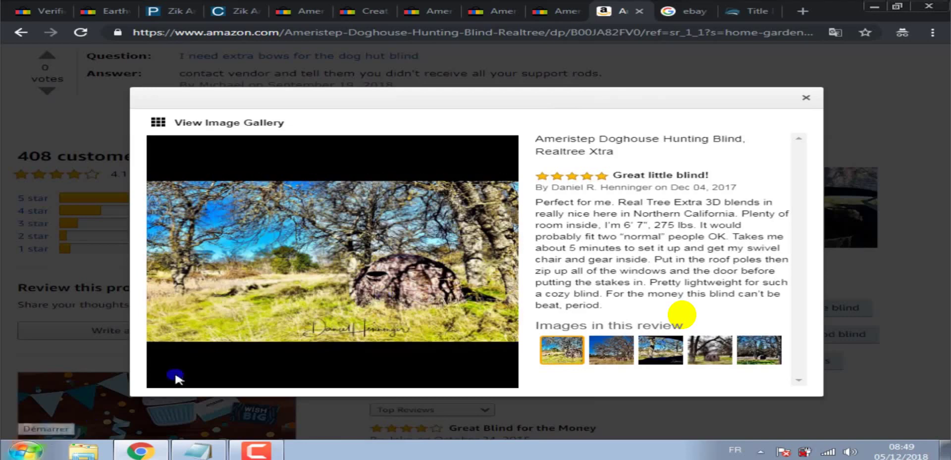
pyautogui.click(500, 265)
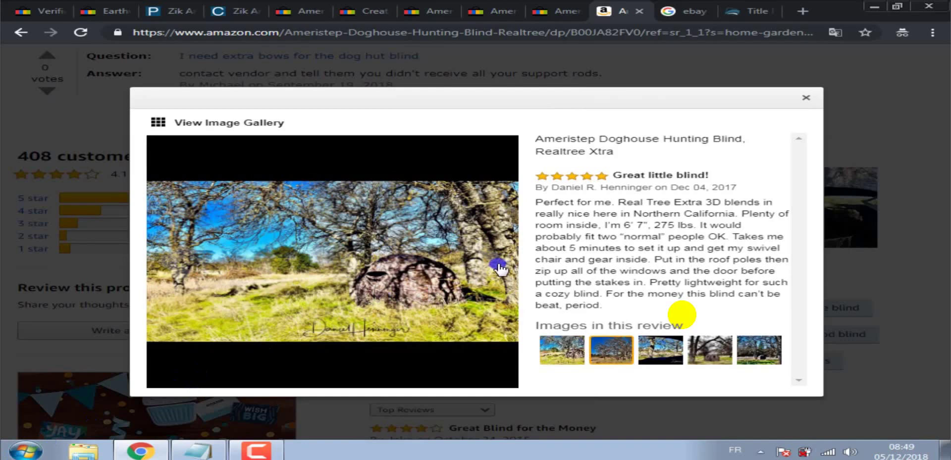
pyautogui.click(499, 266)
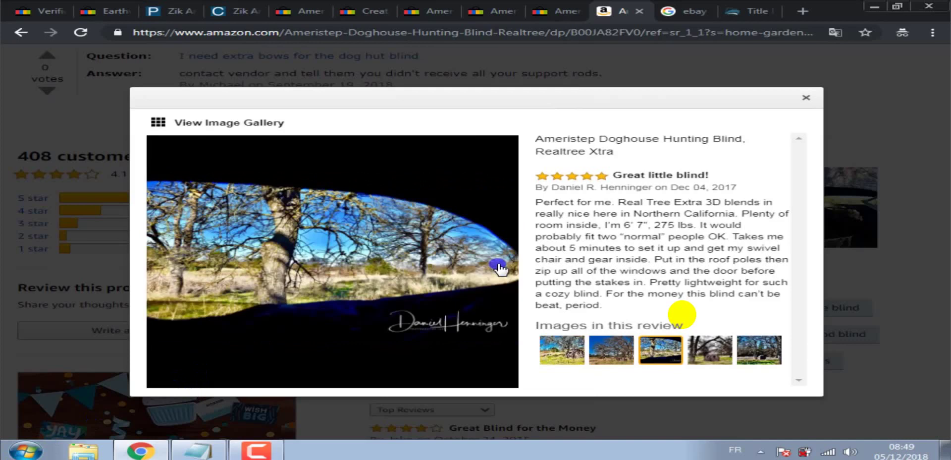
pyautogui.click(499, 266)
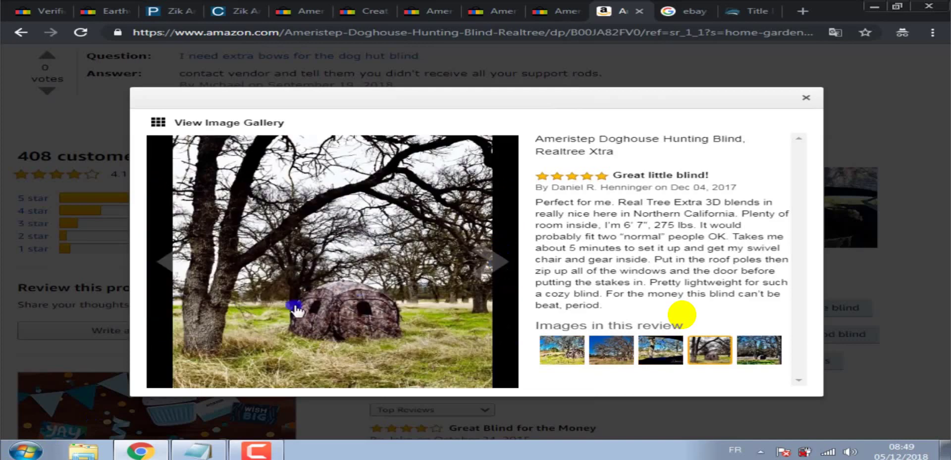
# Snip the tree-and-blind review photo with the Snipping Tool and start saving it.
pyautogui.click(26, 449)
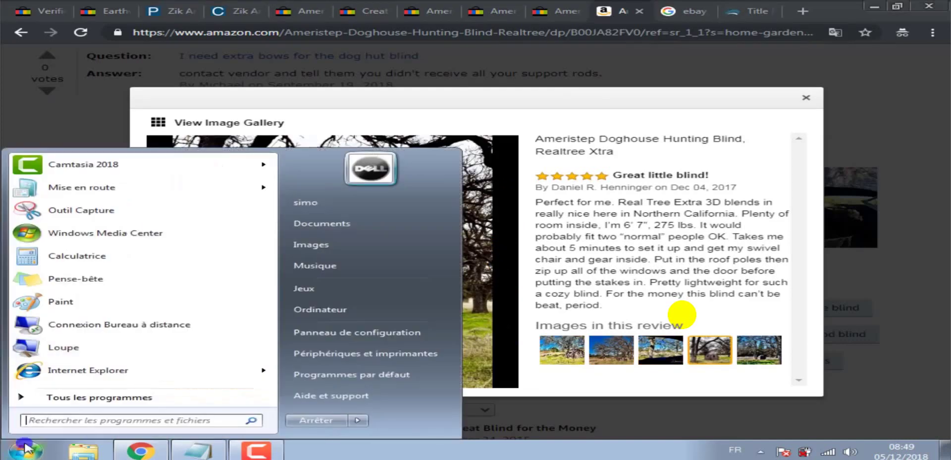
pyautogui.click(76, 213)
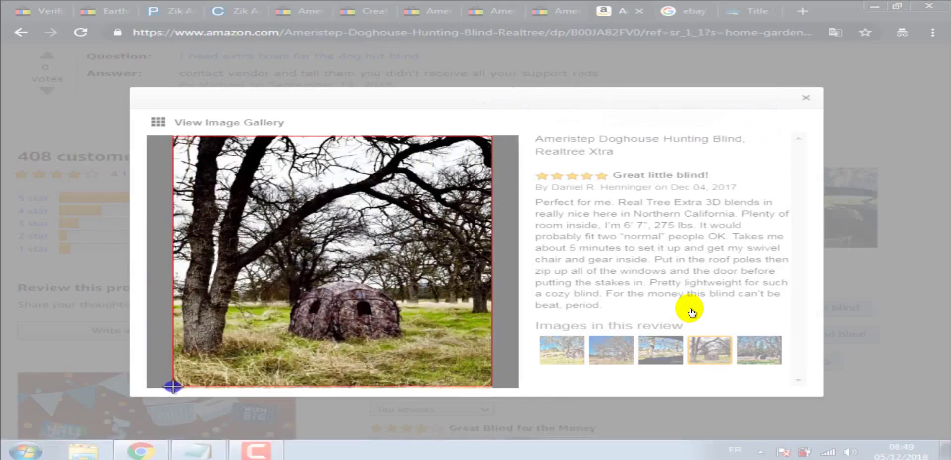
pyautogui.moveTo(173, 386); pyautogui.dragTo(173, 385)
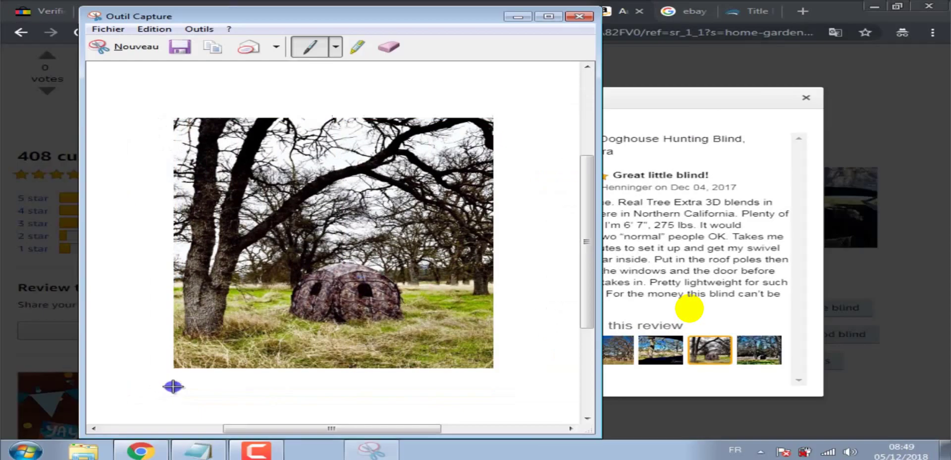
pyautogui.click(179, 46)
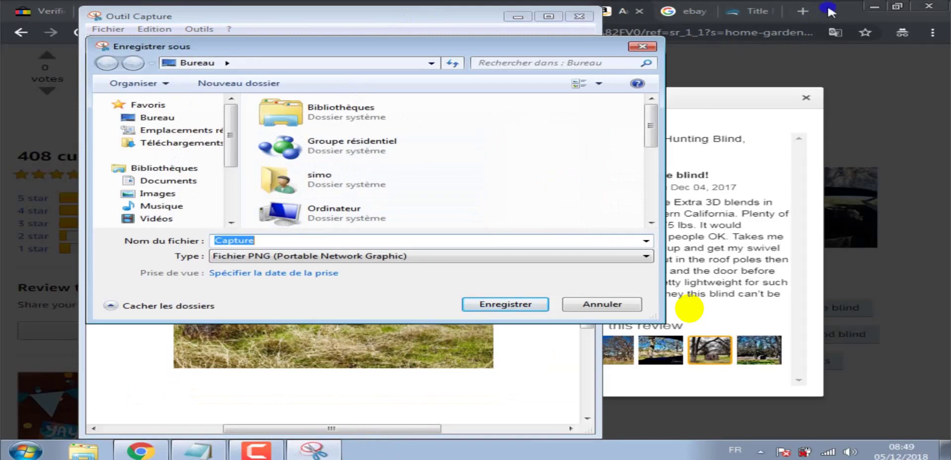
pyautogui.click(844, 12)
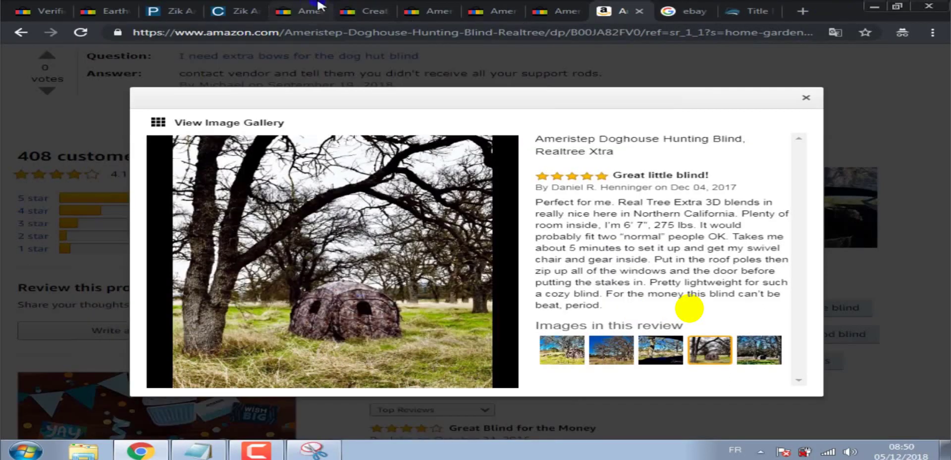
# Copy the words 'ground Blind' from the eBay listing title.
pyautogui.click(352, 10)
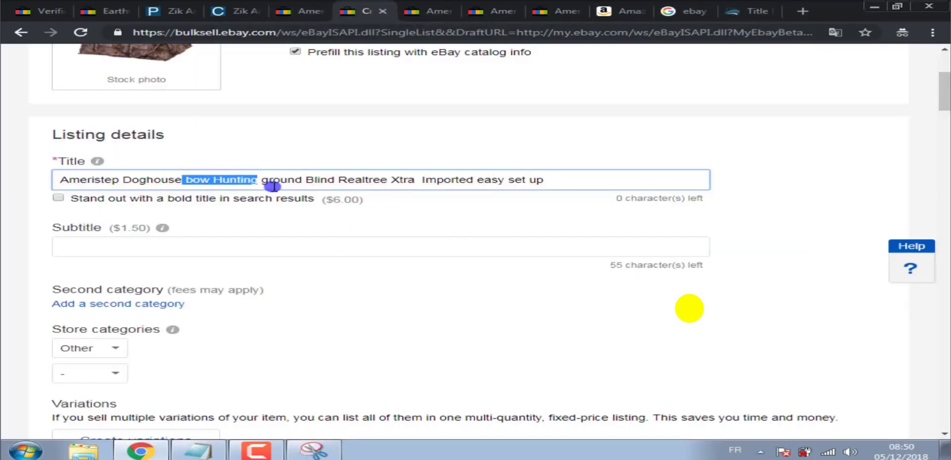
pyautogui.click(258, 177)
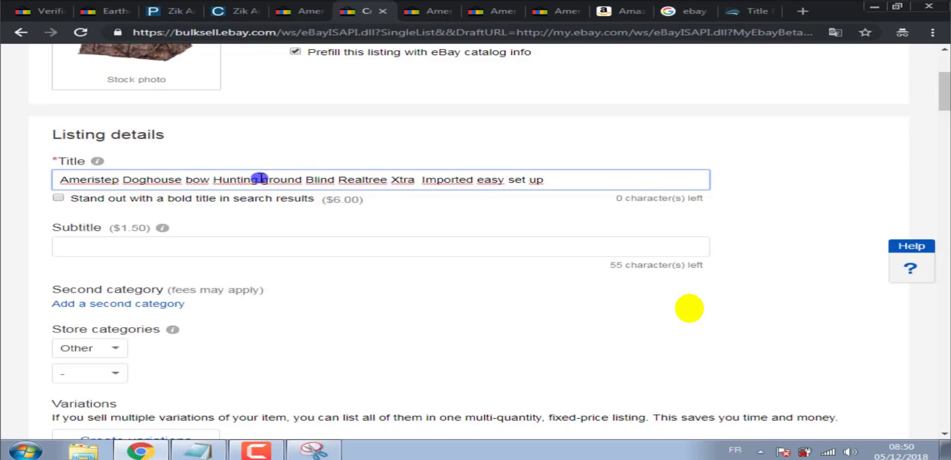
pyautogui.moveTo(274, 178); pyautogui.dragTo(338, 181)
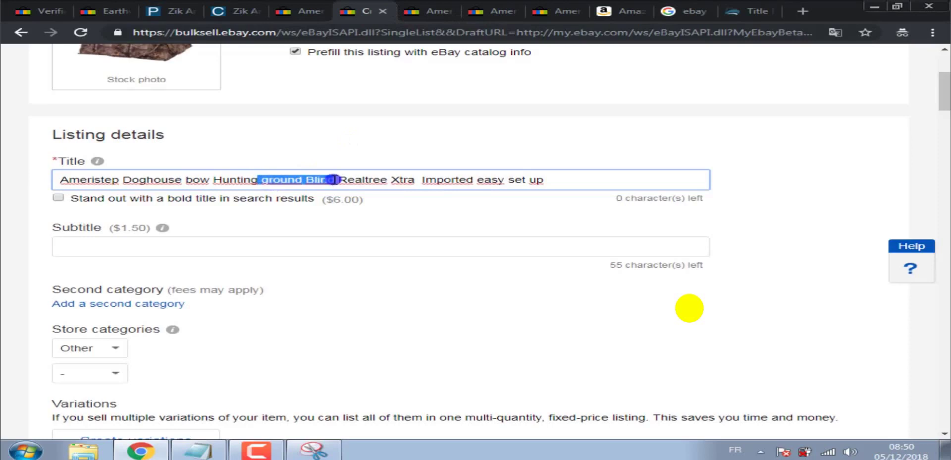
pyautogui.rightClick(333, 179)
pyautogui.click(402, 202)
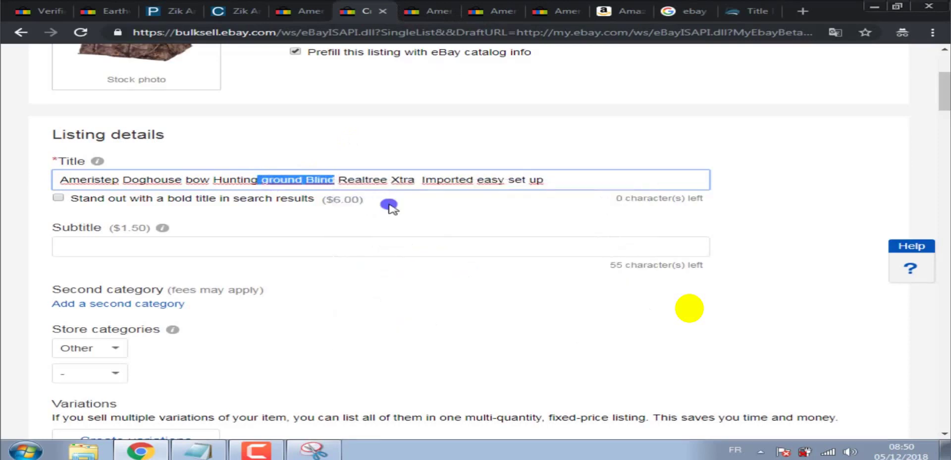
# Save the snip to the Desktop as 'ground-Blind' and close the Snipping Tool.
pyautogui.click(604, 8)
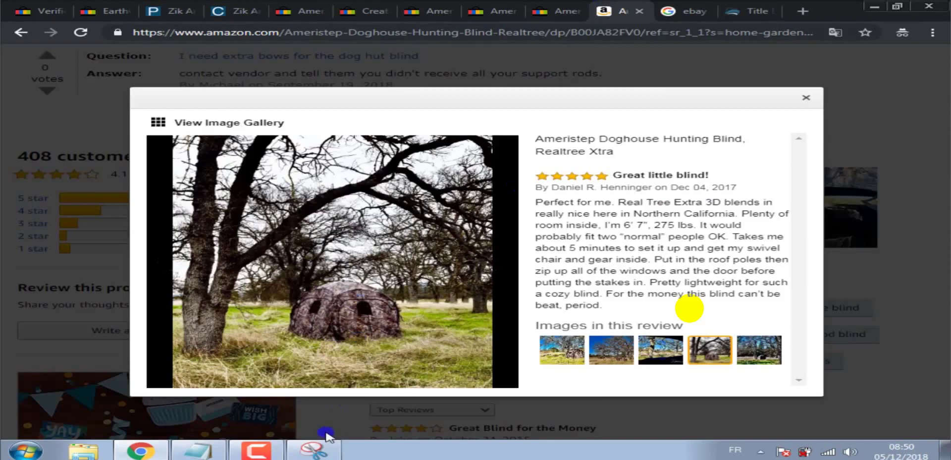
pyautogui.click(314, 451)
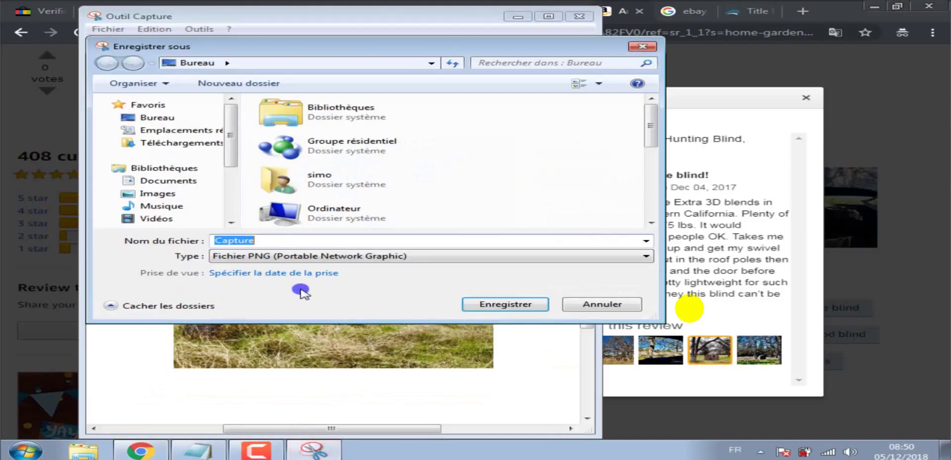
pyautogui.rightClick(264, 236)
pyautogui.click(297, 290)
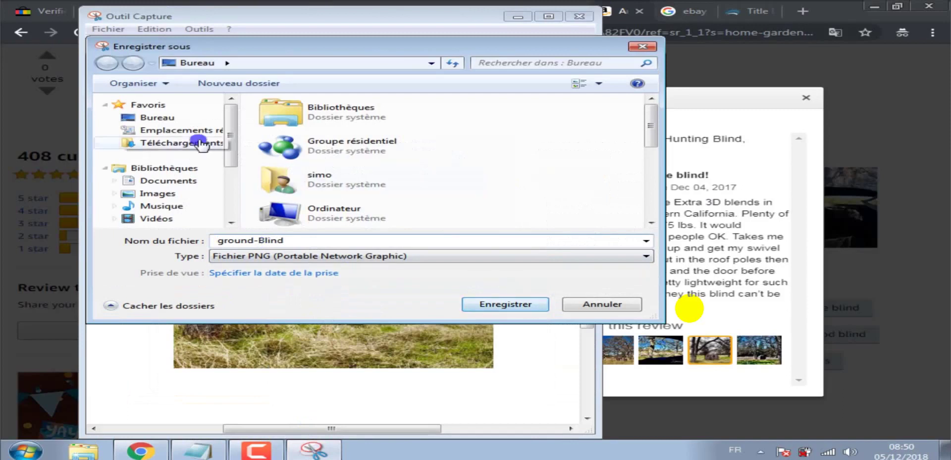
pyautogui.click(183, 119)
pyautogui.click(517, 303)
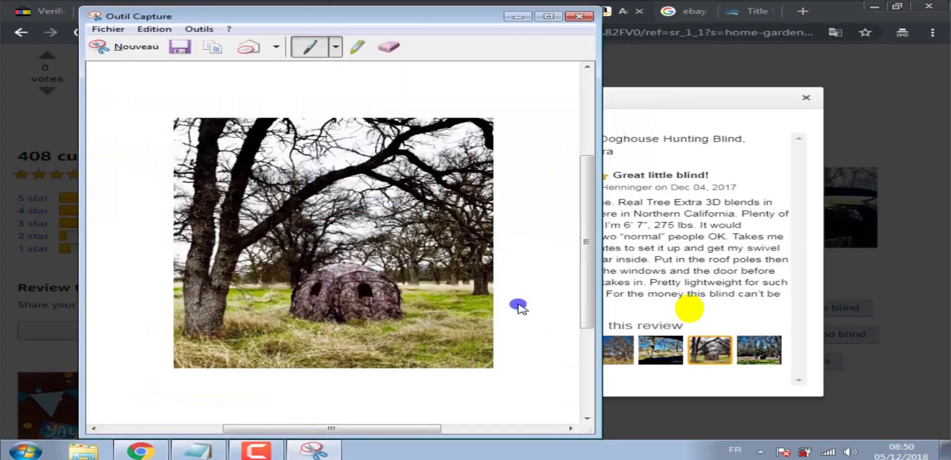
pyautogui.click(578, 18)
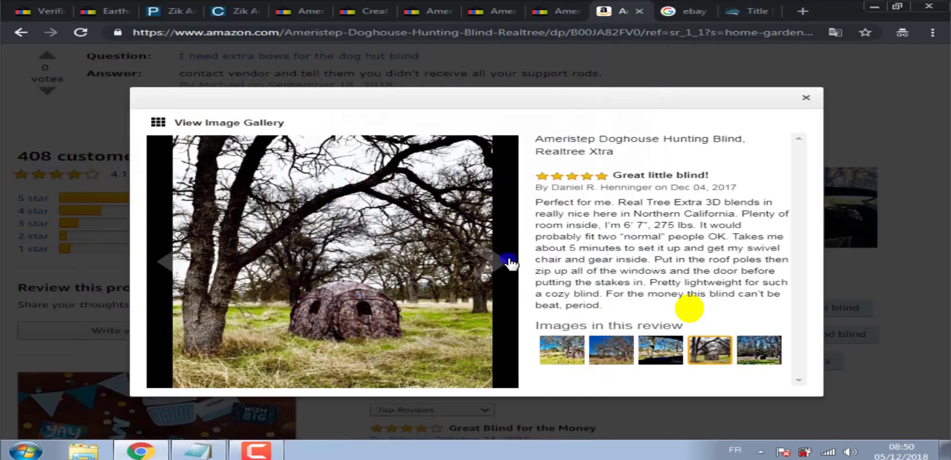
# Advance the gallery to the bowhunting review's second photo, looking out toward a target.
pyautogui.click(484, 264)
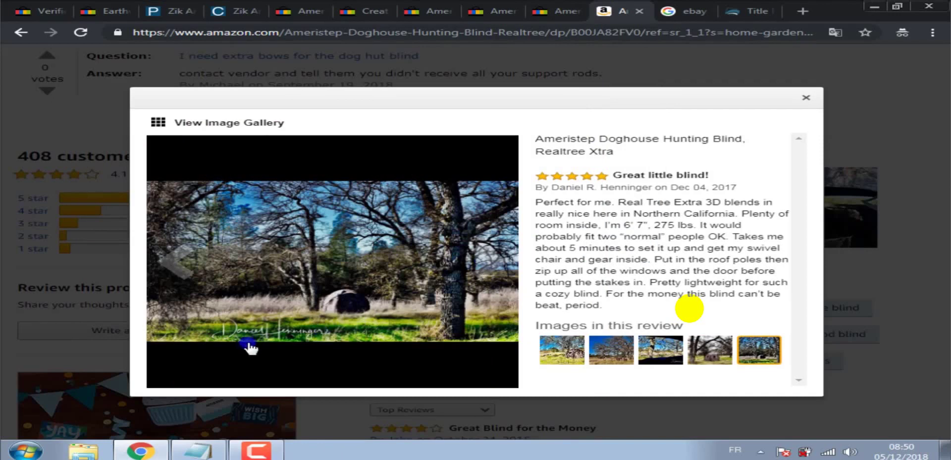
pyautogui.click(494, 264)
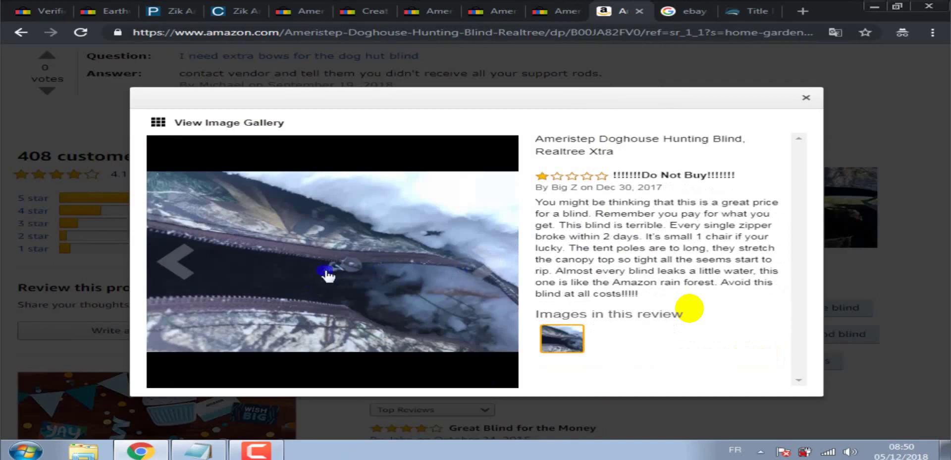
pyautogui.click(482, 266)
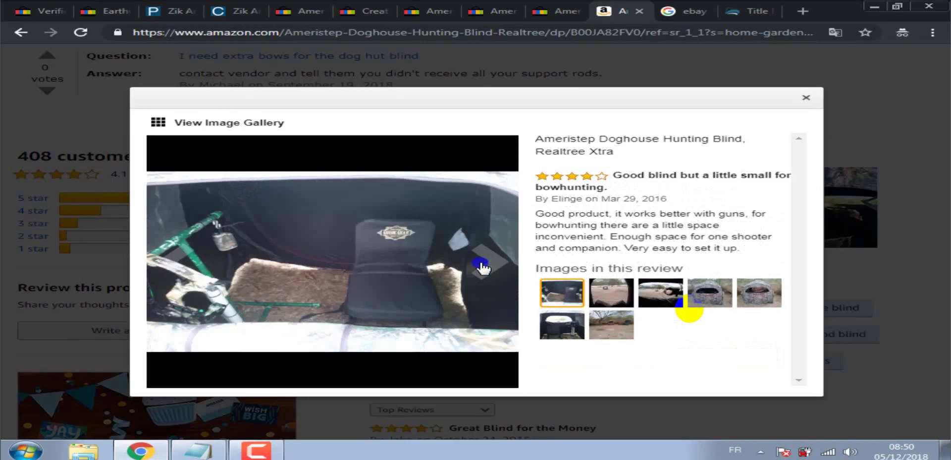
pyautogui.click(486, 268)
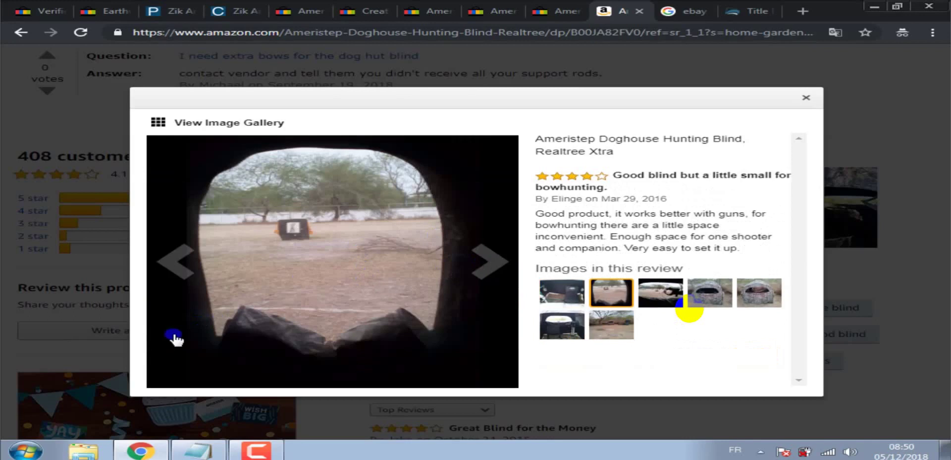
# Snip the view-through-the-blind photo and start saving it.
pyautogui.click(26, 450)
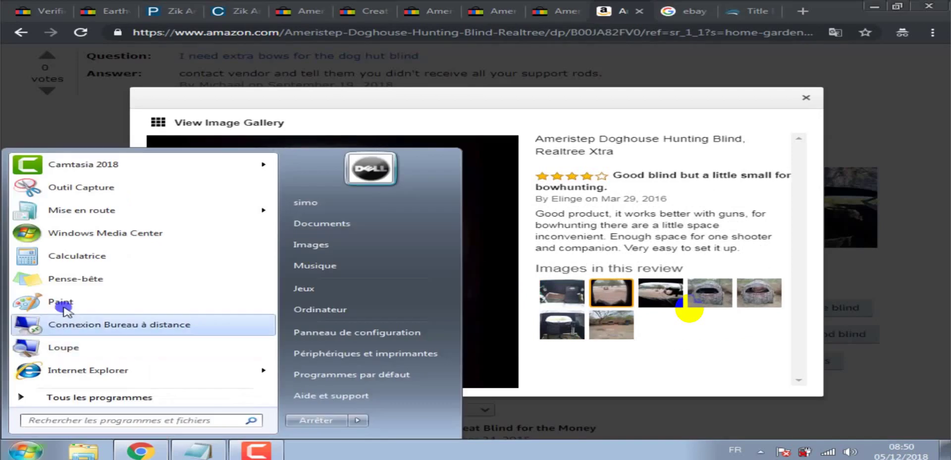
pyautogui.click(79, 187)
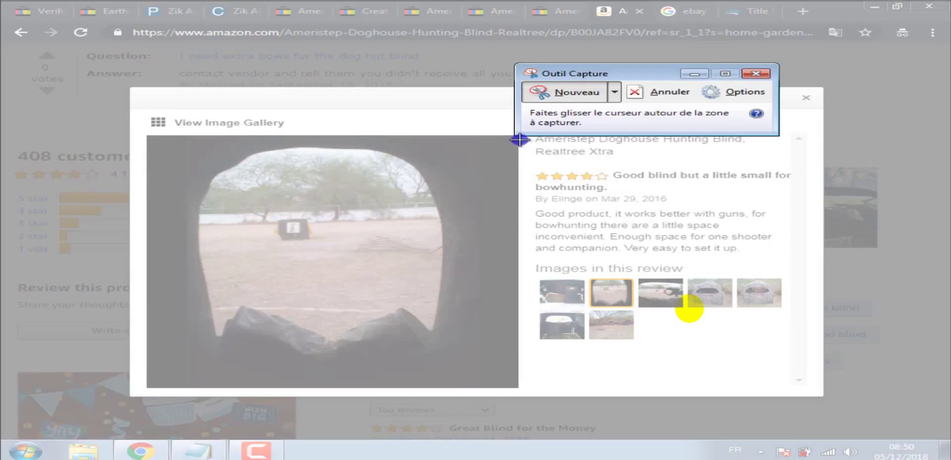
pyautogui.moveTo(518, 137); pyautogui.dragTo(146, 388)
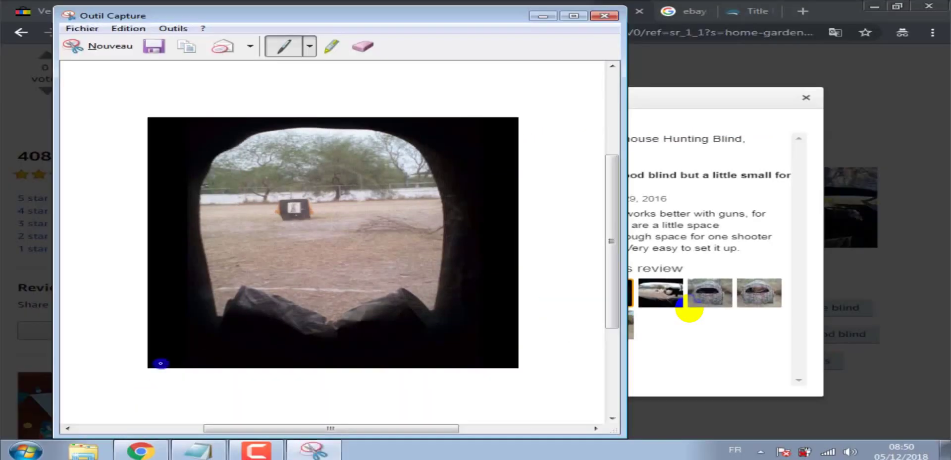
pyautogui.click(154, 47)
pyautogui.click(809, 18)
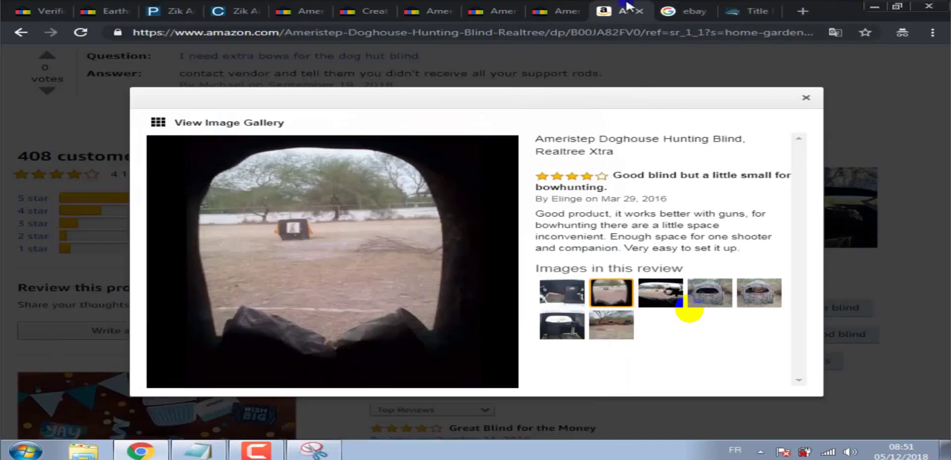
# Copy 'easy set up' from the eBay listing title.
pyautogui.click(381, 5)
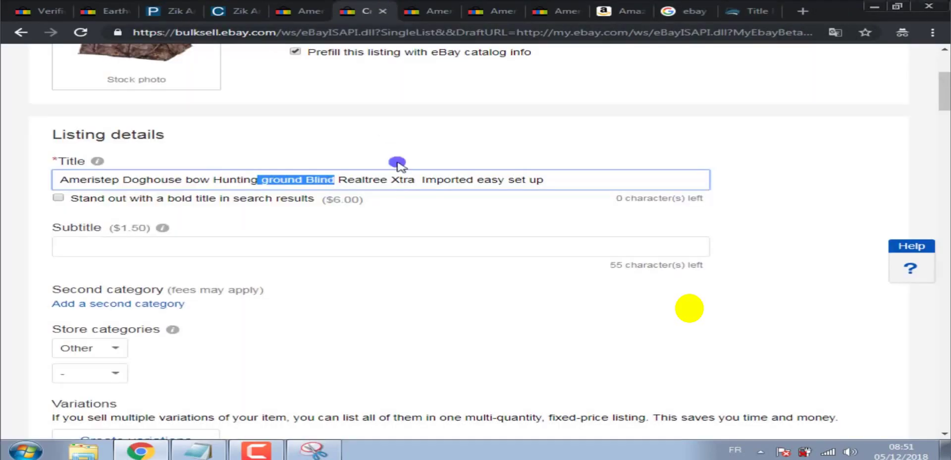
pyautogui.click(343, 181)
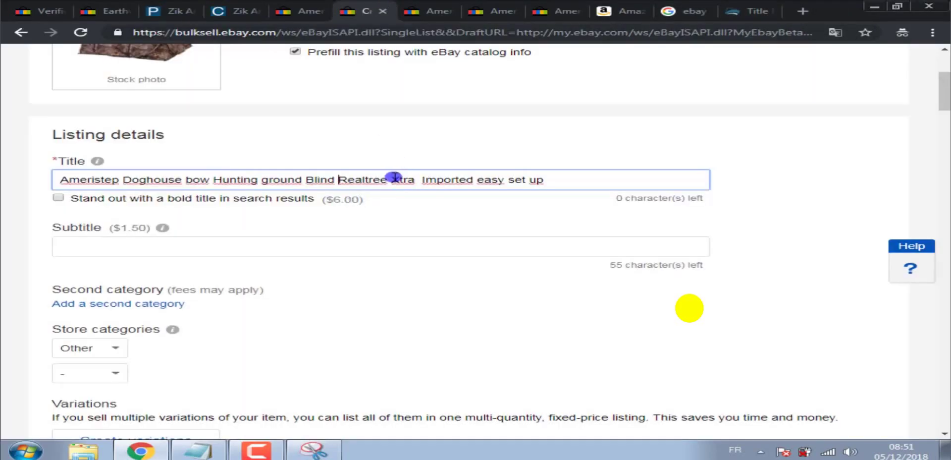
pyautogui.moveTo(422, 180); pyautogui.dragTo(522, 179)
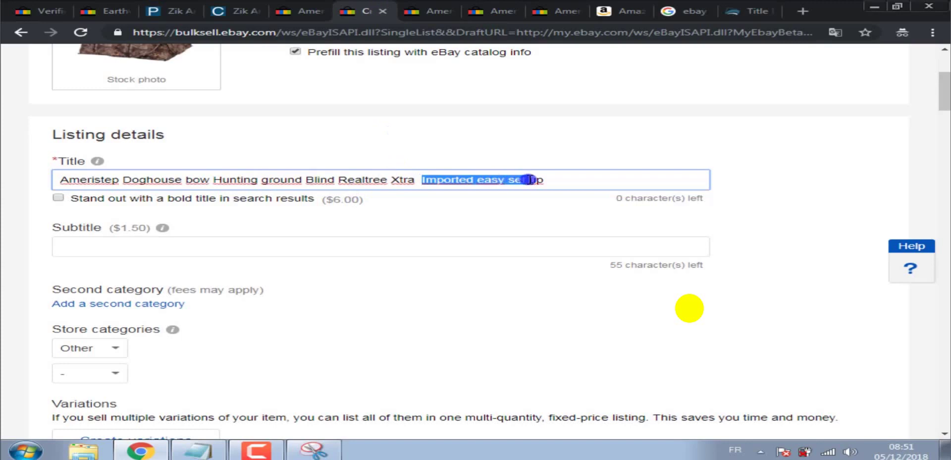
pyautogui.click(480, 179)
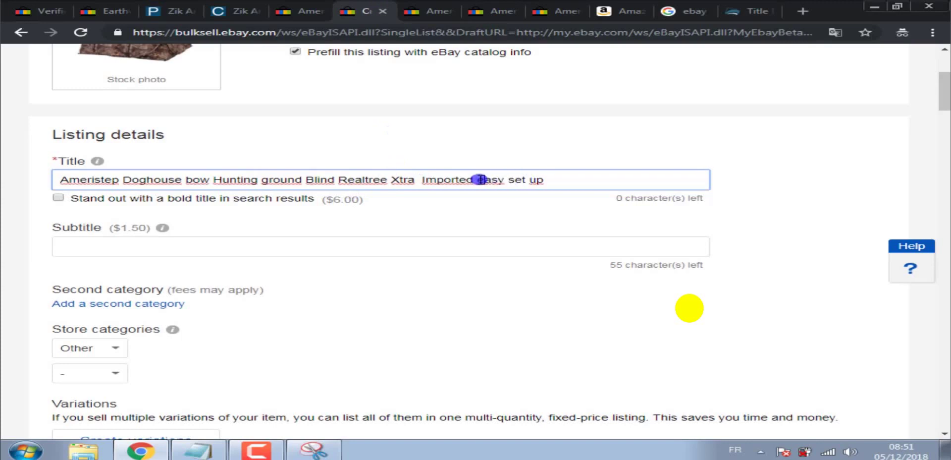
pyautogui.moveTo(477, 180); pyautogui.dragTo(548, 182)
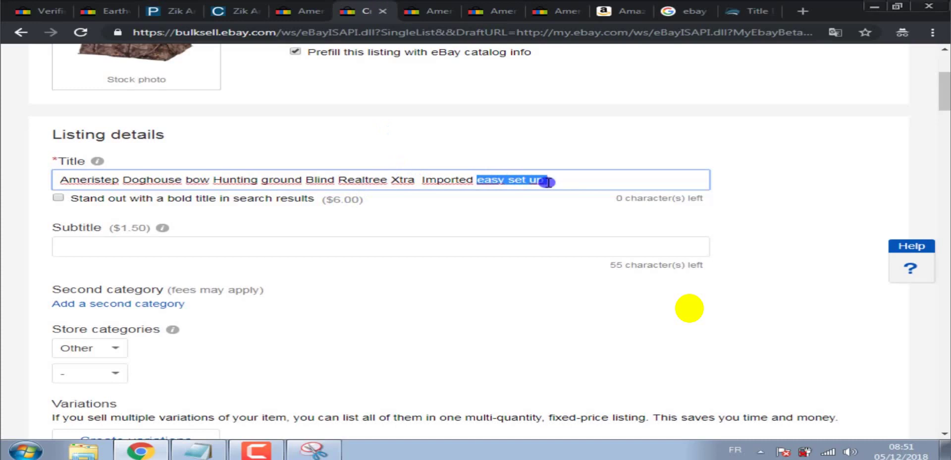
pyautogui.rightClick(547, 182)
pyautogui.click(570, 203)
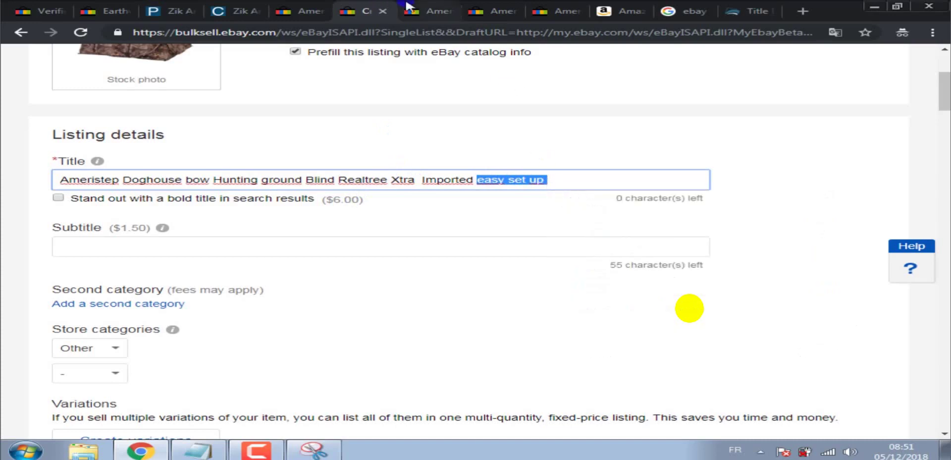
# Save the view-through-blind snip to the desktop as 'easy set up' and close it.
pyautogui.click(313, 450)
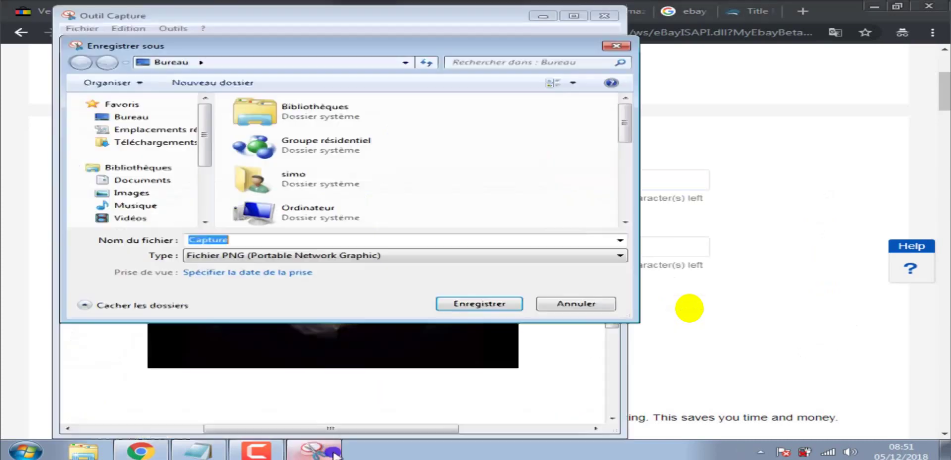
pyautogui.rightClick(286, 236)
pyautogui.click(327, 288)
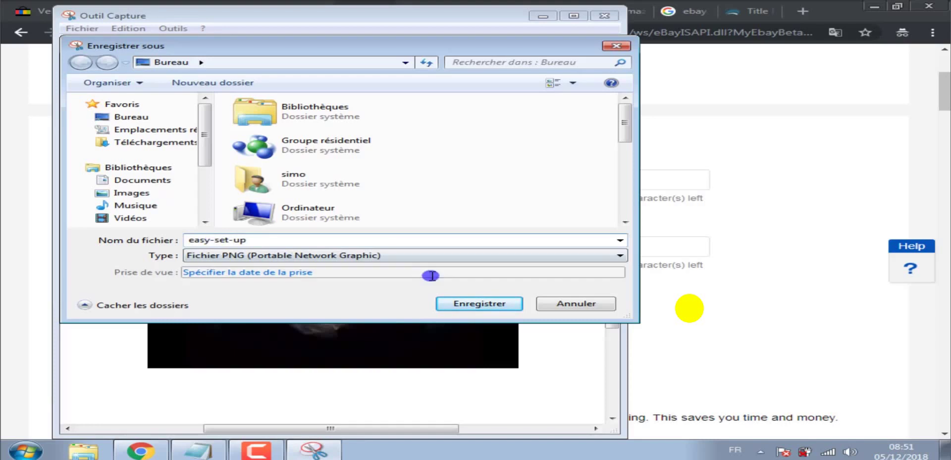
pyautogui.click(161, 115)
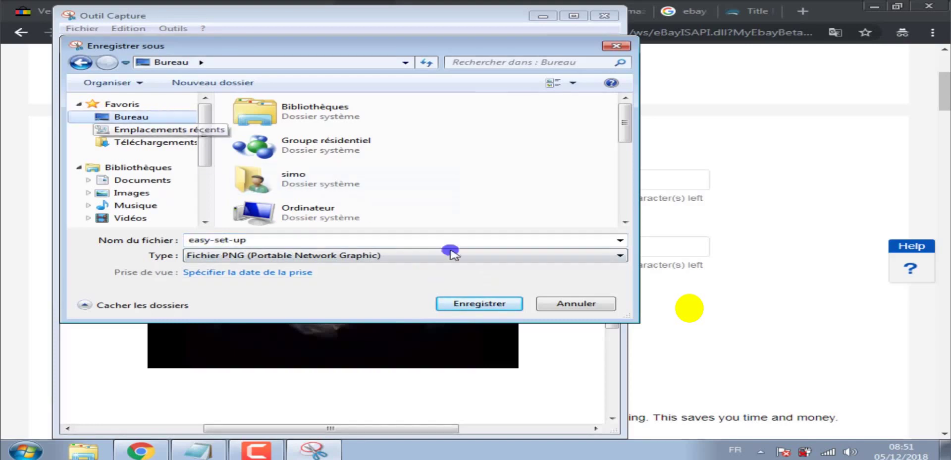
pyautogui.click(488, 303)
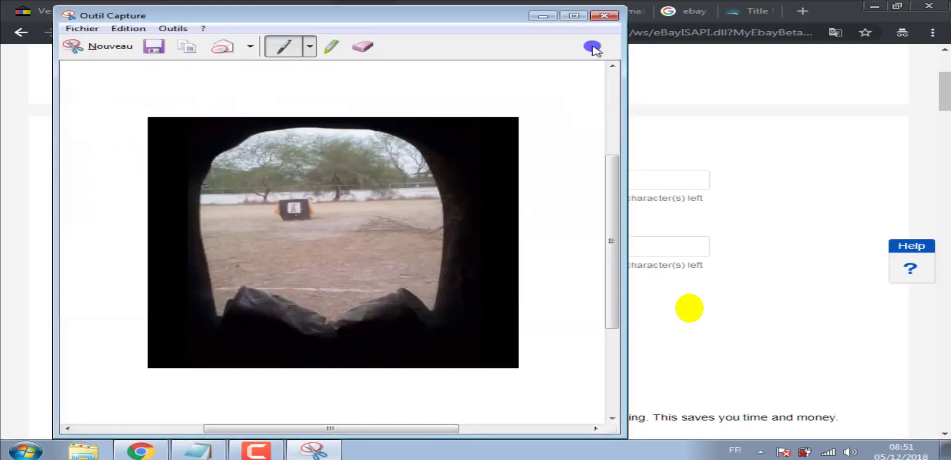
pyautogui.click(604, 17)
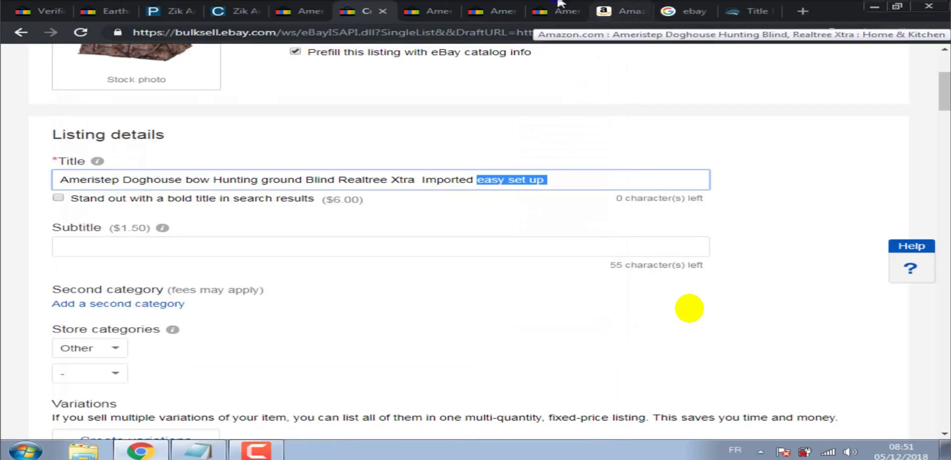
# Snip the next Amazon review image in the gallery and start saving it.
pyautogui.click(614, 11)
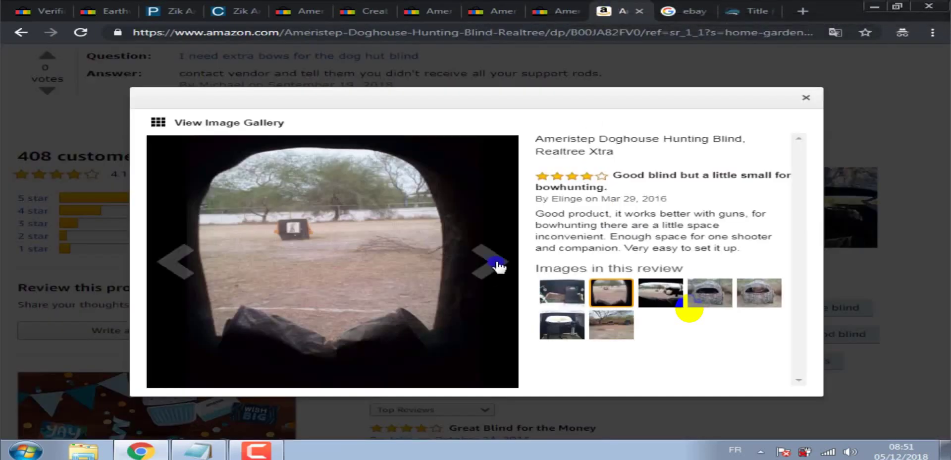
pyautogui.click(498, 266)
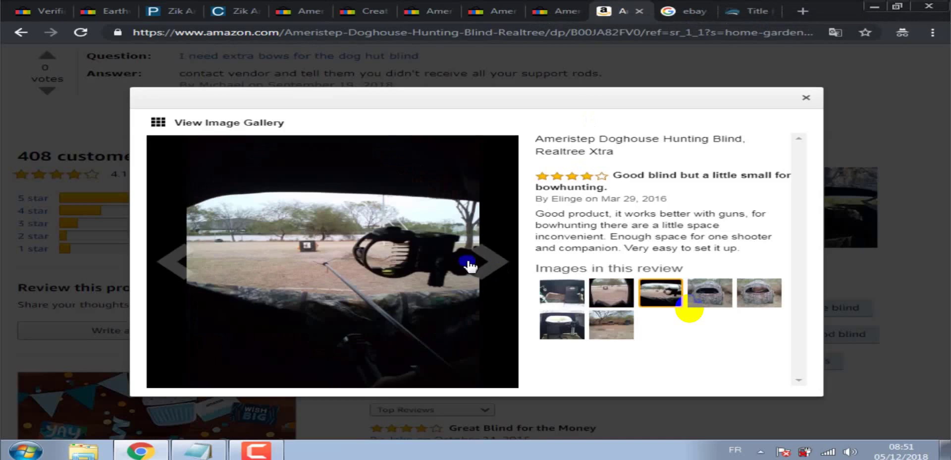
pyautogui.click(26, 450)
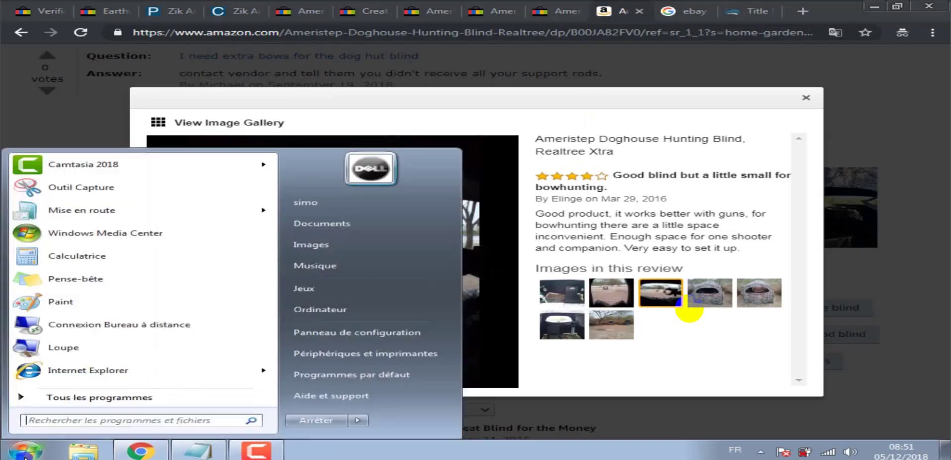
pyautogui.click(77, 198)
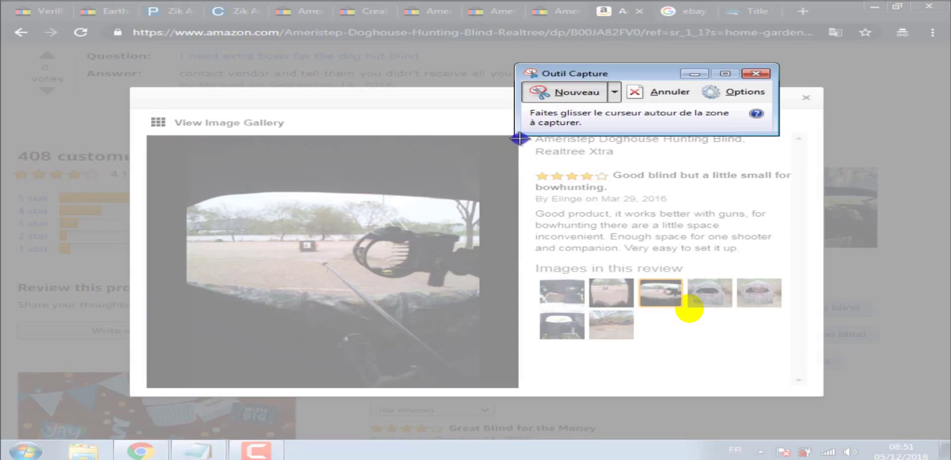
pyautogui.moveTo(517, 137); pyautogui.dragTo(147, 387)
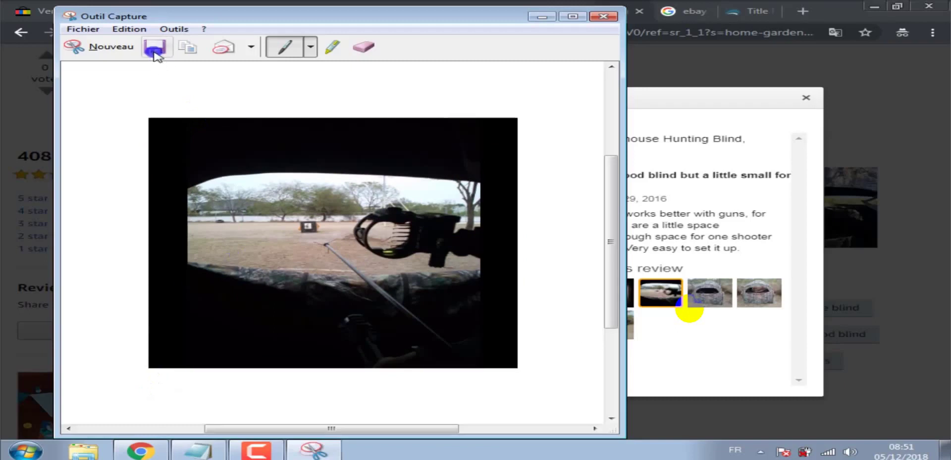
pyautogui.click(155, 47)
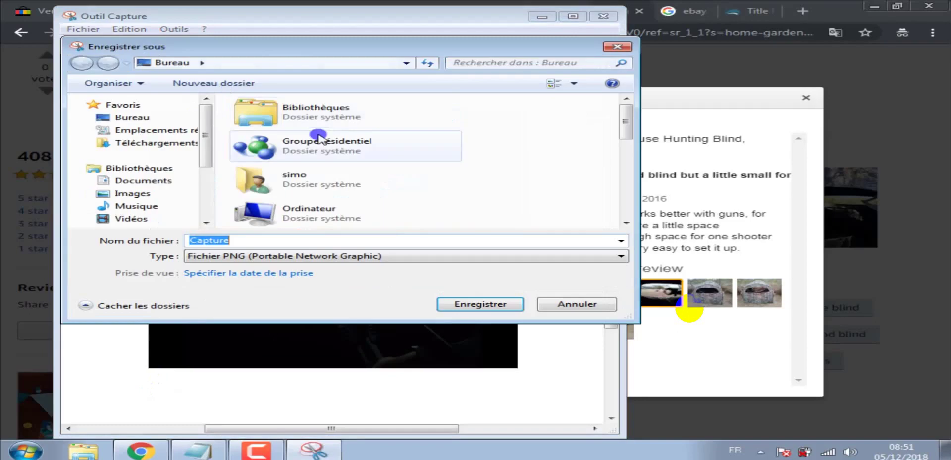
# Save the new capture to the desktop as 'new-a' and close the capture window.
pyautogui.click(131, 119)
pyautogui.click(243, 235)
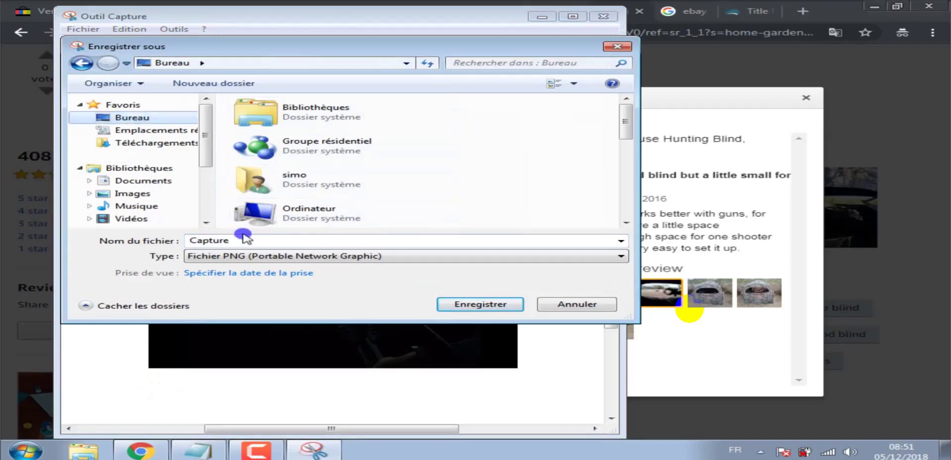
pyautogui.click(243, 237)
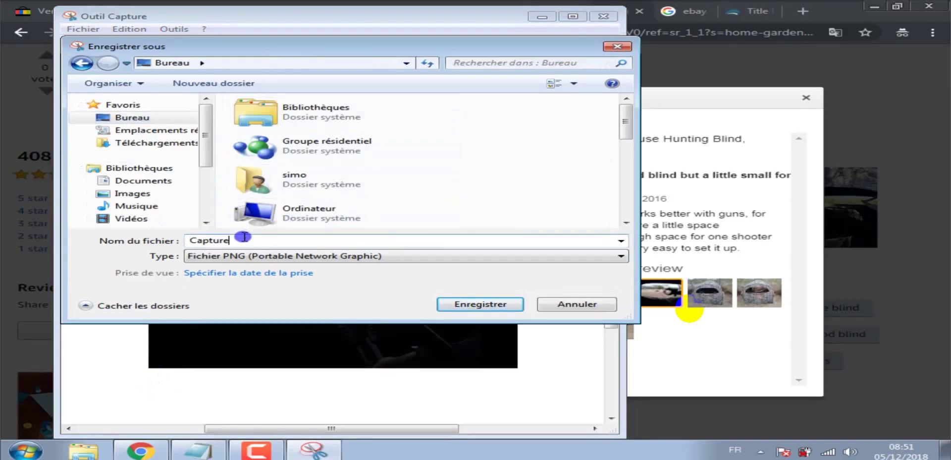
pyautogui.press('BackSpace')
pyautogui.press('BackSpace')
pyautogui.press('BackSpace')
pyautogui.press('BackSpace')
pyautogui.press('BackSpace')
pyautogui.press('BackSpace')
pyautogui.click(481, 304)
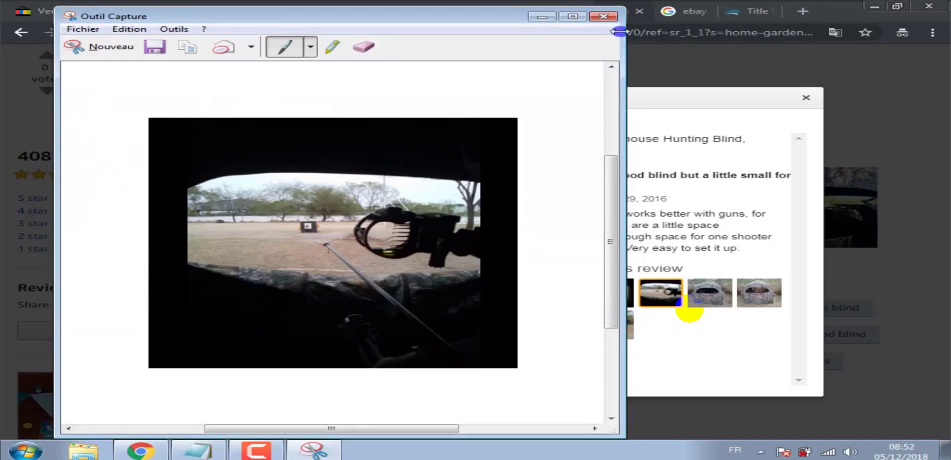
pyautogui.click(603, 17)
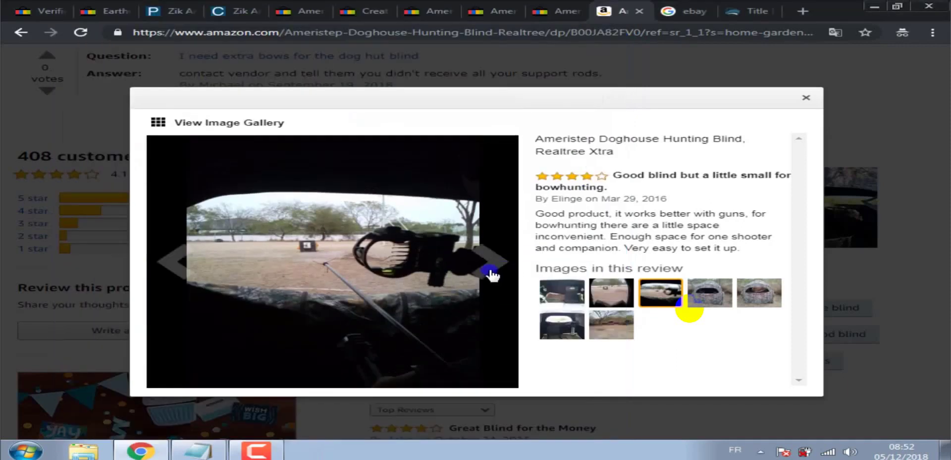
# Browse the remaining review photos, then close the Amazon image gallery.
pyautogui.click(493, 268)
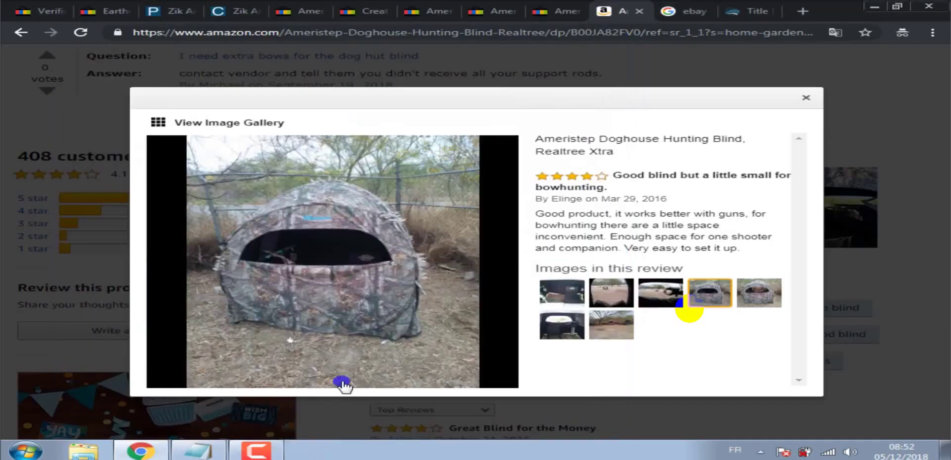
pyautogui.click(476, 265)
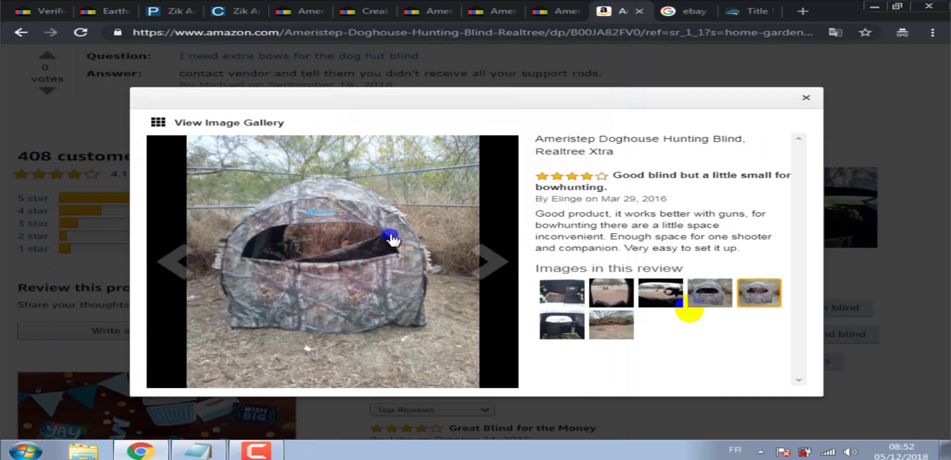
pyautogui.click(802, 102)
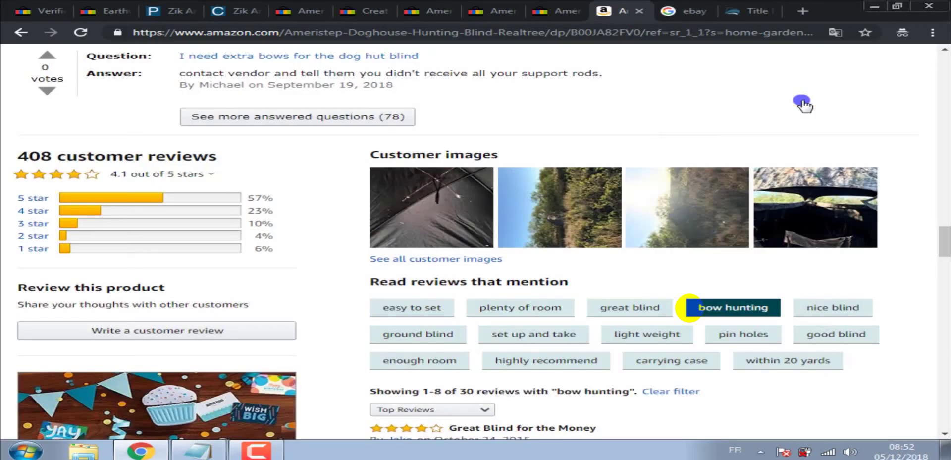
# Upload the easy-set-up image from the desktop to the eBay listing photos.
pyautogui.click(382, 9)
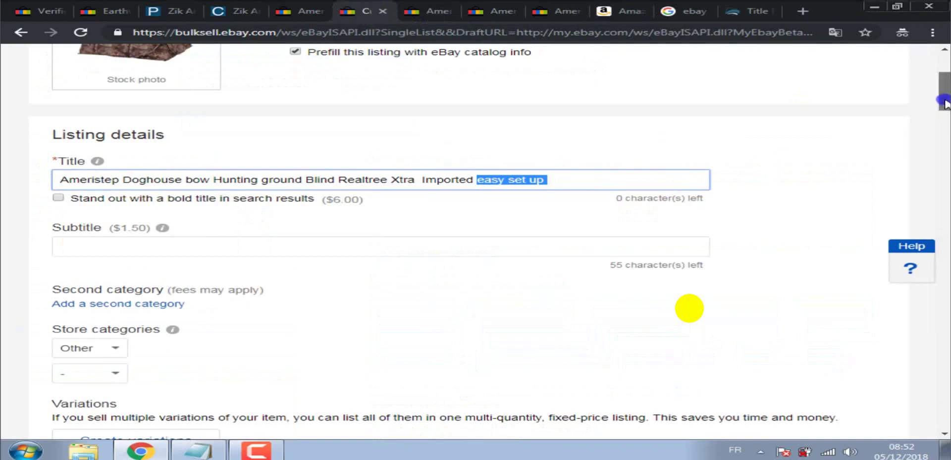
pyautogui.moveTo(945, 102); pyautogui.dragTo(946, 143)
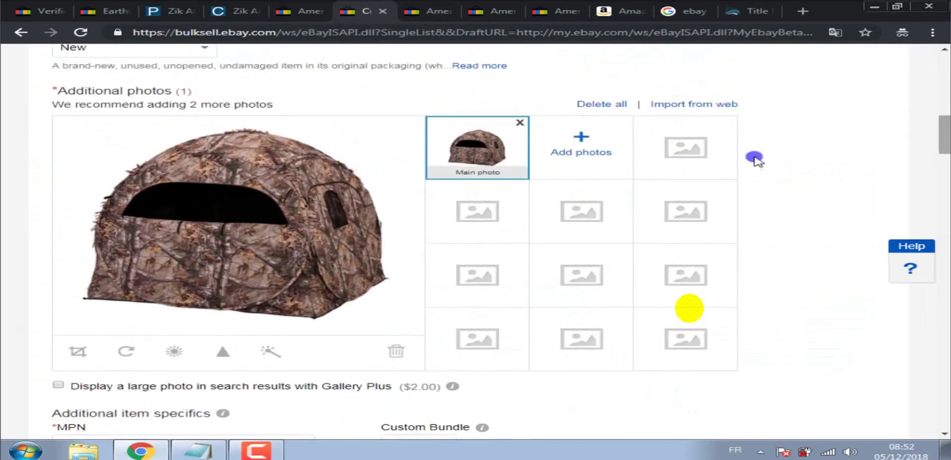
pyautogui.click(563, 154)
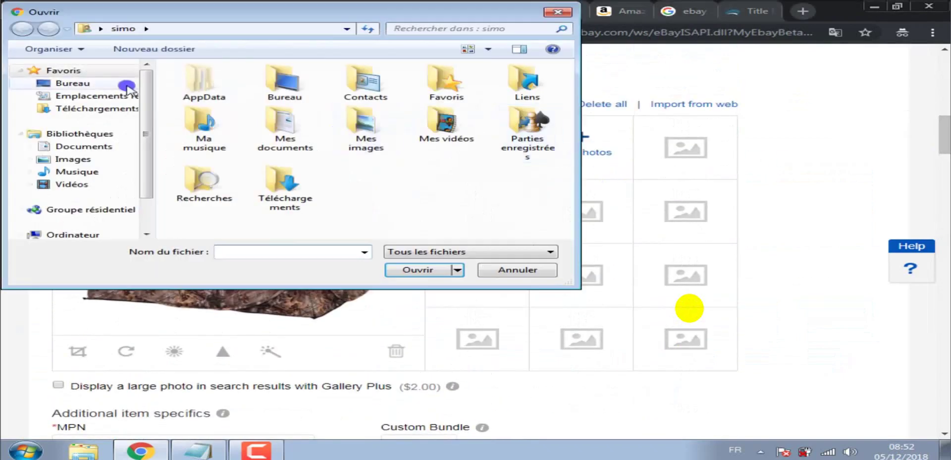
pyautogui.click(74, 83)
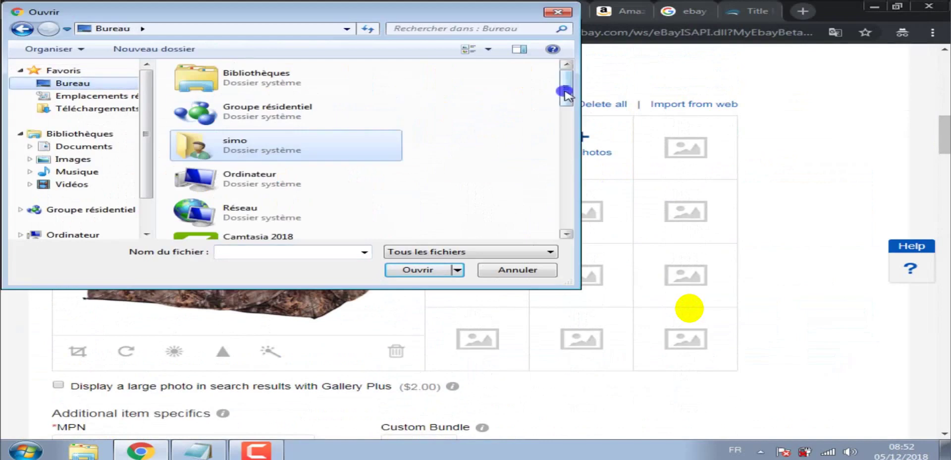
pyautogui.moveTo(563, 93); pyautogui.dragTo(565, 181)
pyautogui.doubleClick(297, 120)
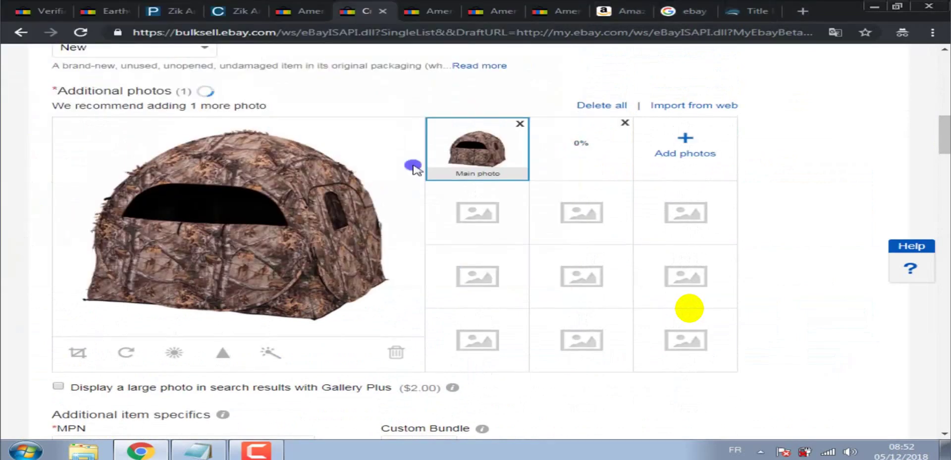
# Upload the 'ishere' and 'Ameristep-Doghouse-bow' images as additional listing photos.
pyautogui.click(665, 160)
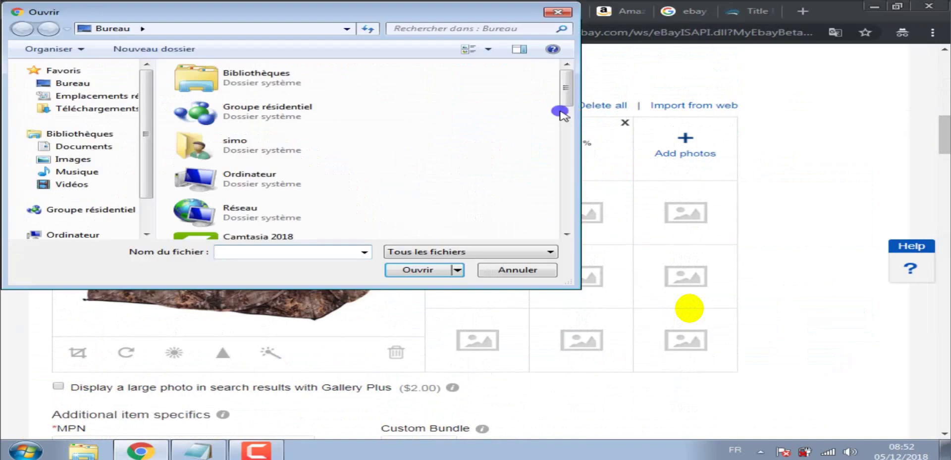
pyautogui.moveTo(566, 100); pyautogui.dragTo(565, 194)
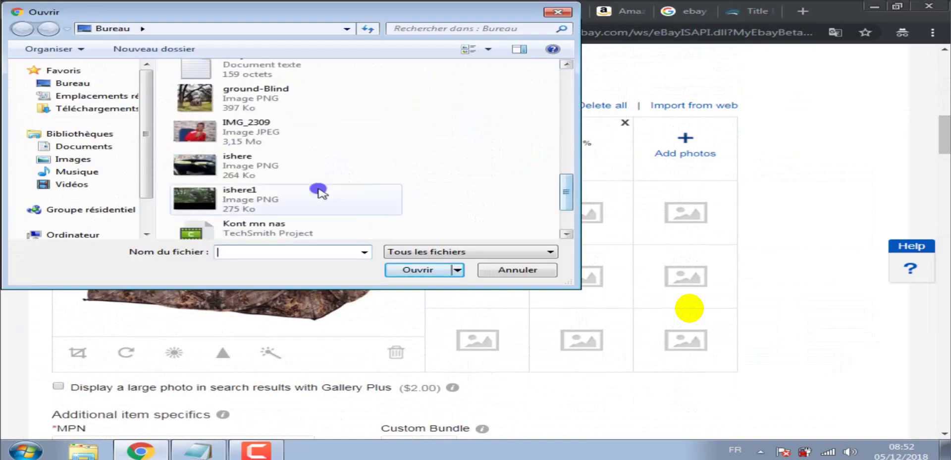
pyautogui.doubleClick(241, 156)
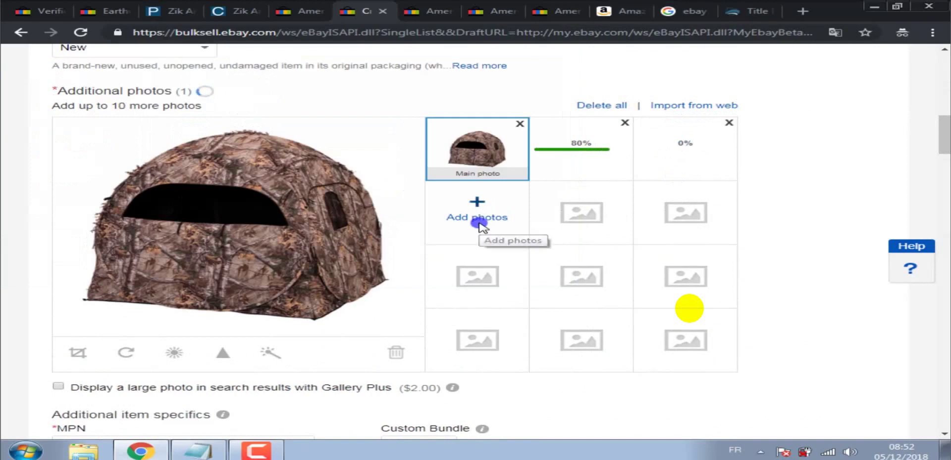
pyautogui.click(480, 225)
pyautogui.moveTo(568, 90); pyautogui.dragTo(569, 153)
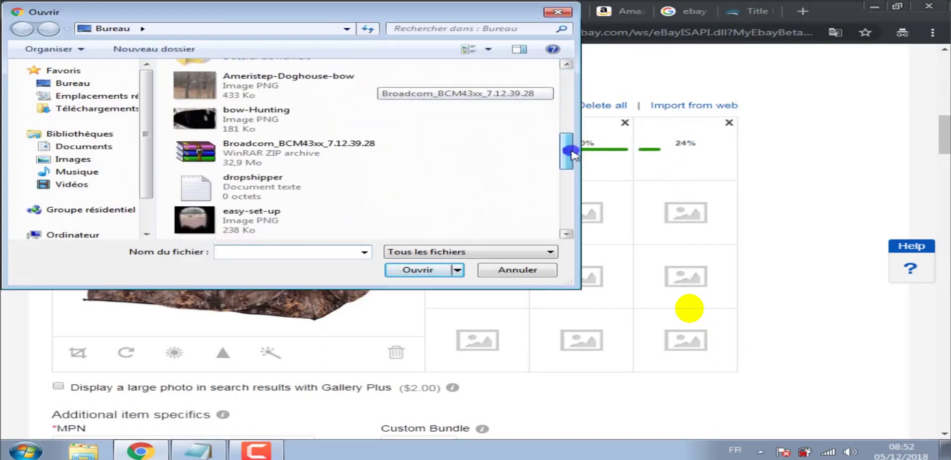
pyautogui.click(272, 89)
pyautogui.doubleClick(271, 89)
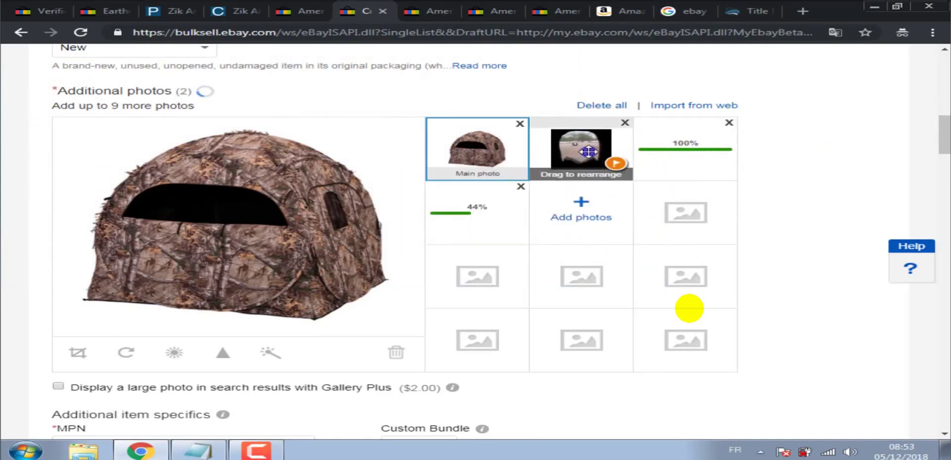
# Delete the extra additional photos, leaving only the main blind image.
pyautogui.moveTo(614, 164)
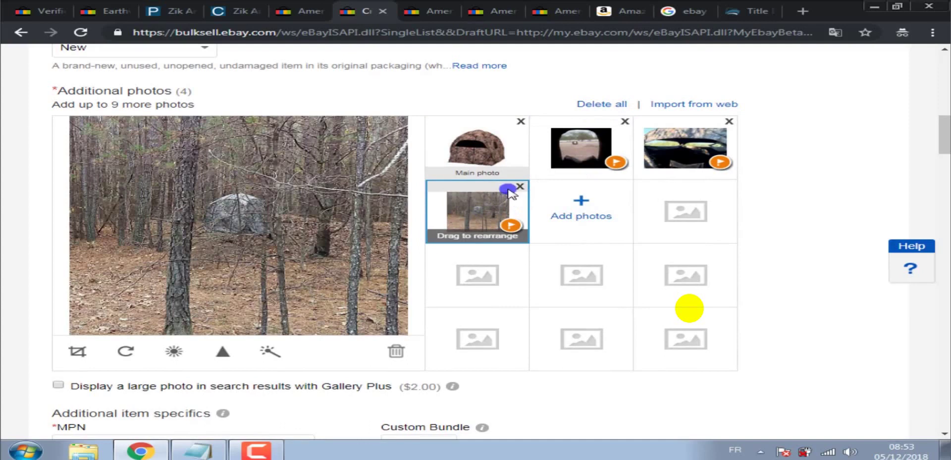
pyautogui.click(522, 189)
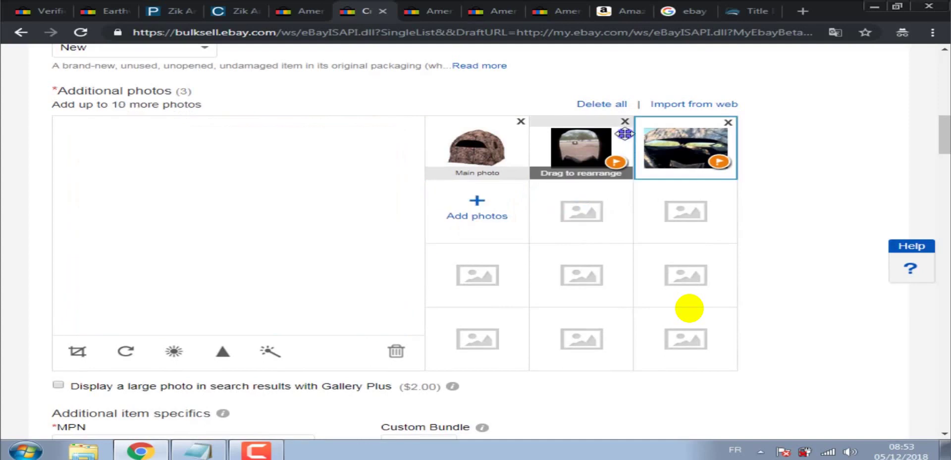
pyautogui.click(623, 124)
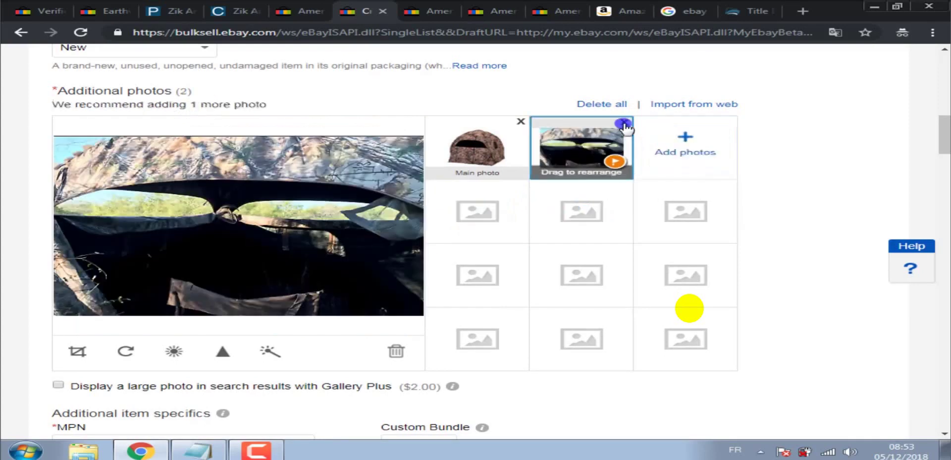
pyautogui.click(624, 124)
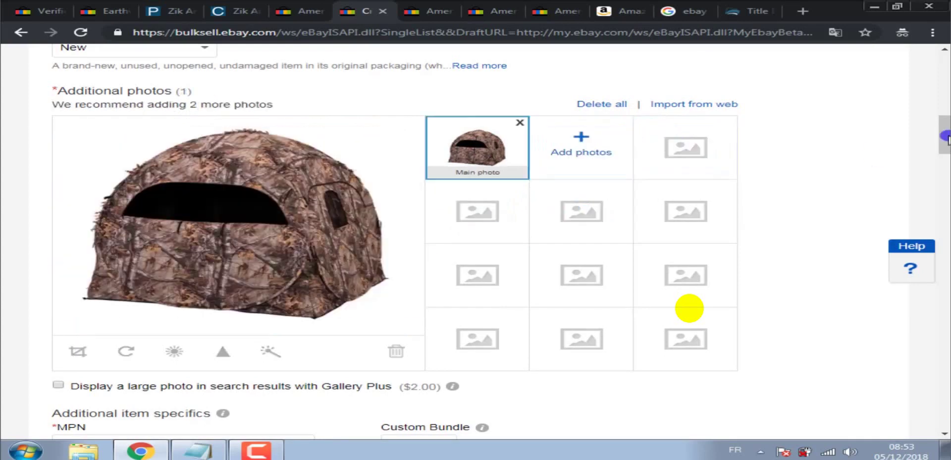
pyautogui.moveTo(945, 135); pyautogui.dragTo(946, 164)
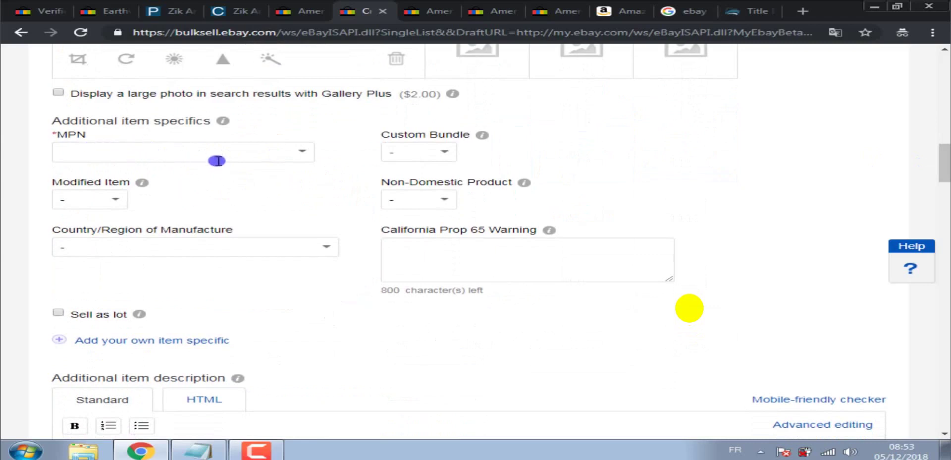
# Set MPN to Does Not Apply and Modified Item to No, leaving Country of Manufacture unset.
pyautogui.click(303, 155)
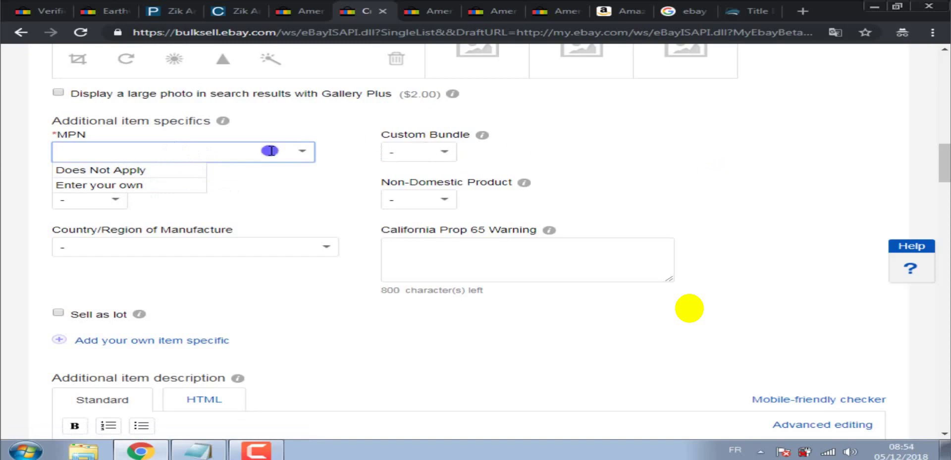
pyautogui.click(144, 170)
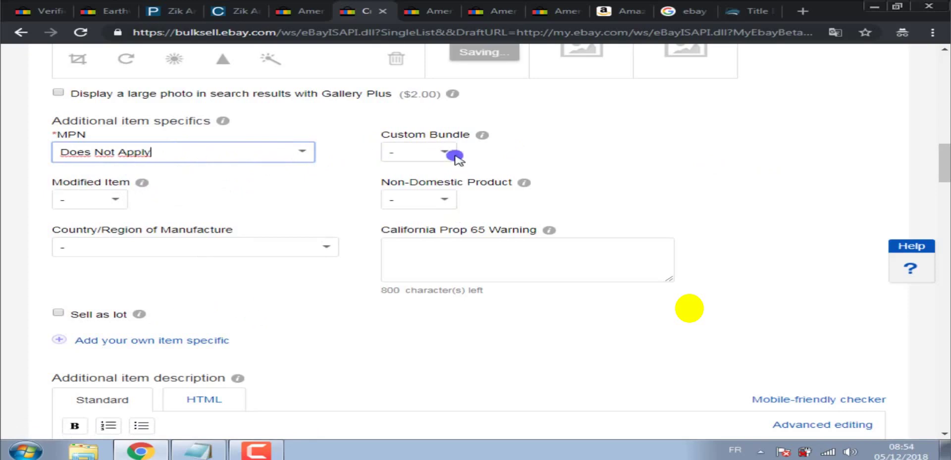
pyautogui.click(101, 200)
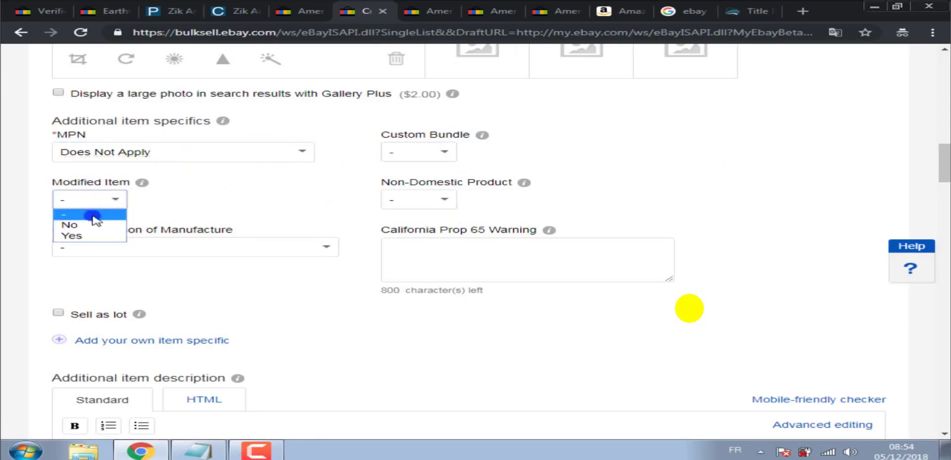
pyautogui.click(72, 225)
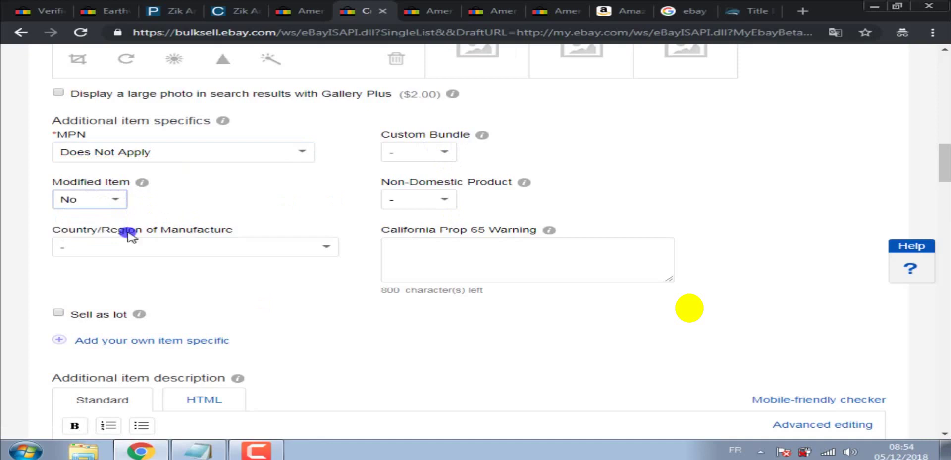
pyautogui.click(252, 249)
pyautogui.click(252, 250)
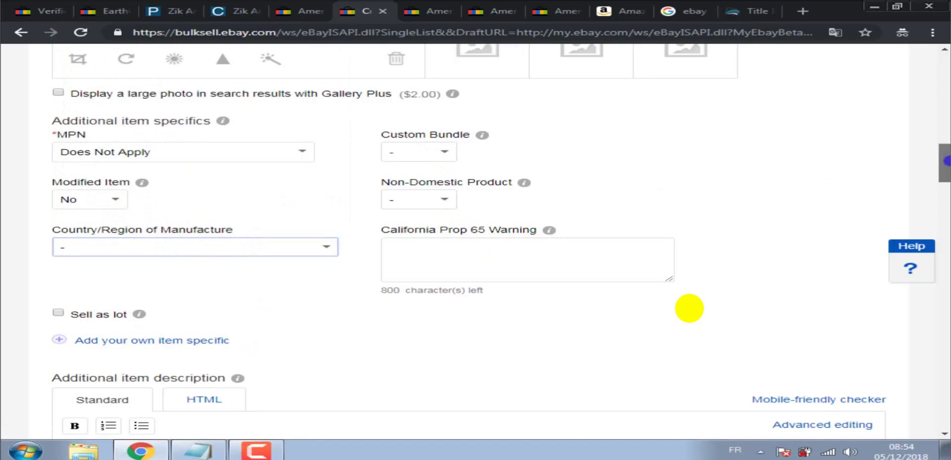
pyautogui.moveTo(946, 163); pyautogui.dragTo(946, 174)
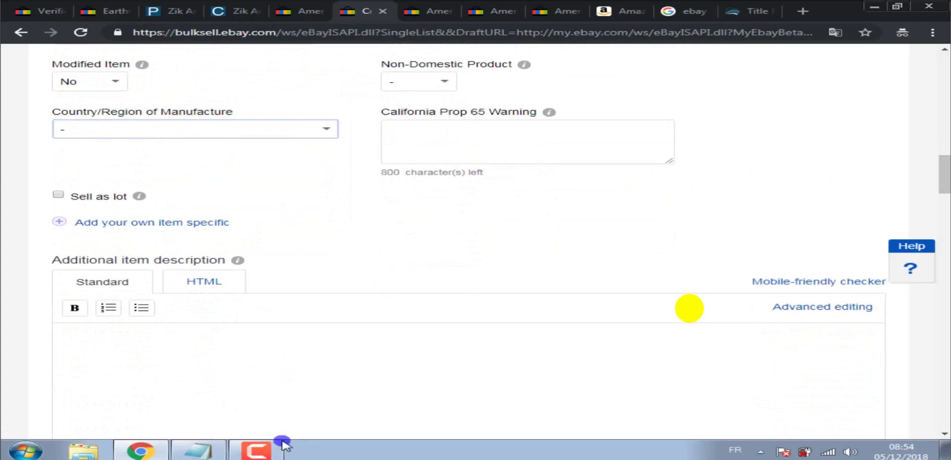
# Begin adding a custom item specific to the eBay listing.
pyautogui.click(612, 388)
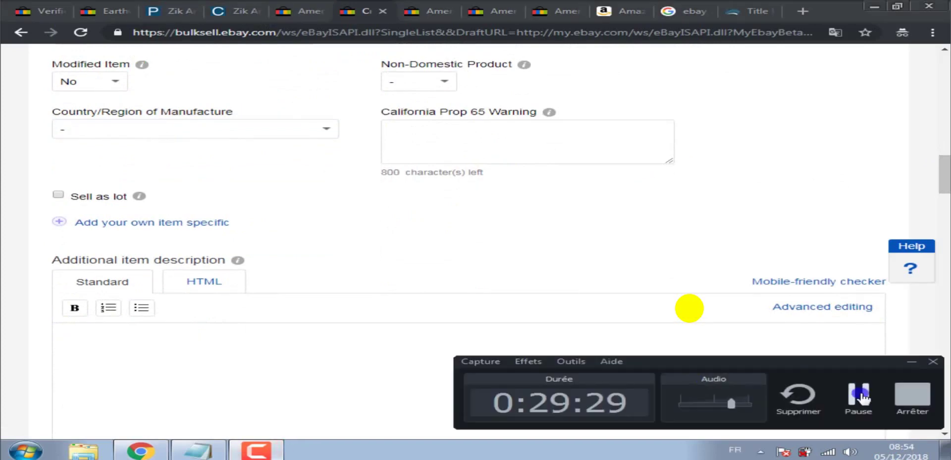
pyautogui.click(861, 394)
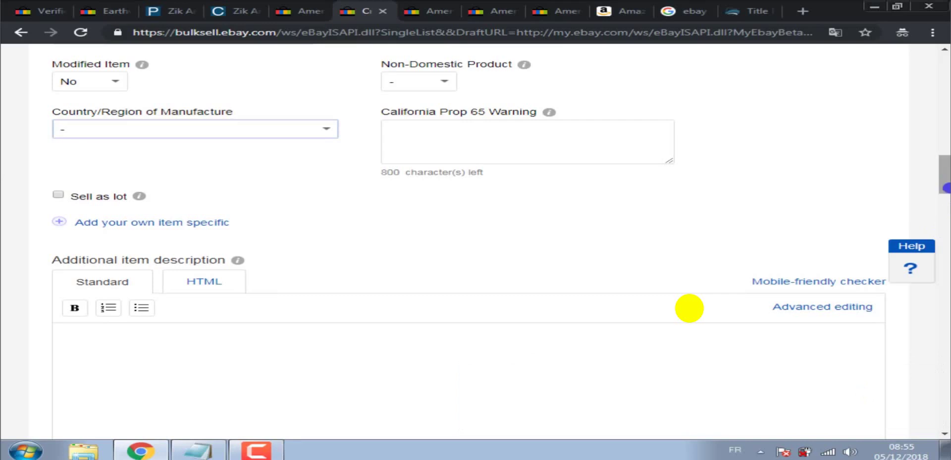
pyautogui.moveTo(947, 182); pyautogui.dragTo(947, 174)
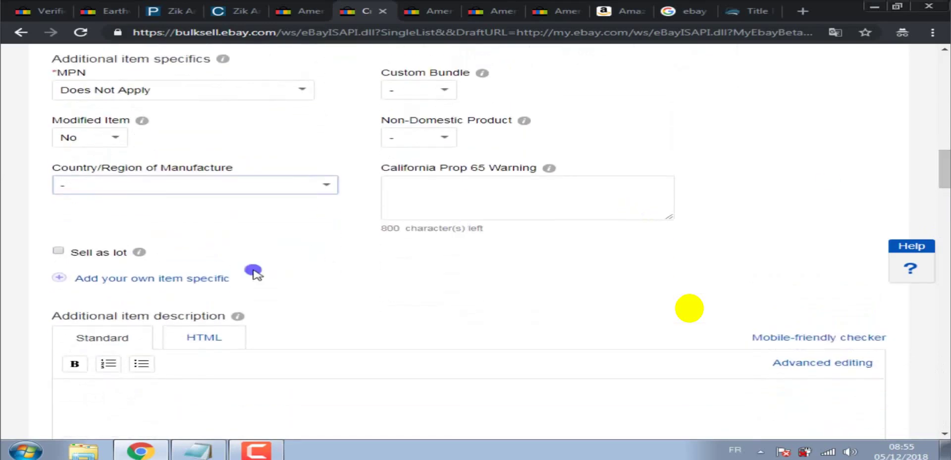
pyautogui.click(142, 280)
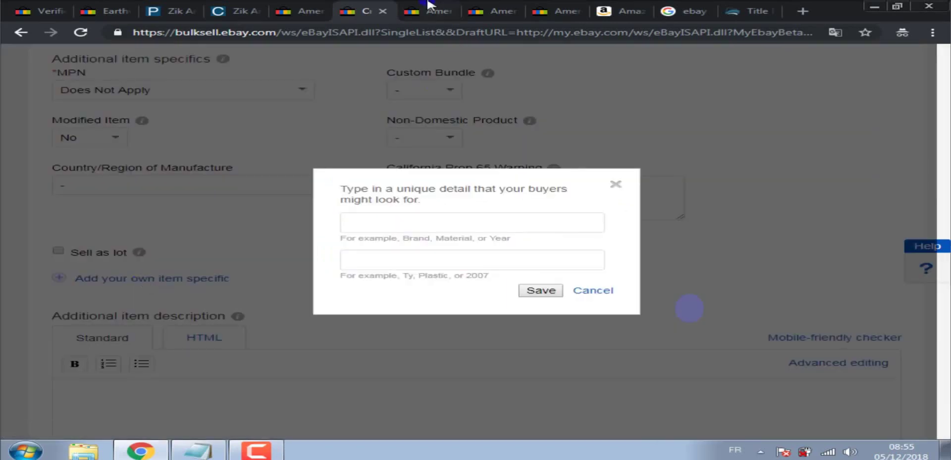
# Review item specifics on other sellers' Ameristep Doghouse listings, e.g. MPN 1RX2S010, Type Box Blind.
pyautogui.click(429, 5)
pyautogui.scroll(-5, 777, 143)
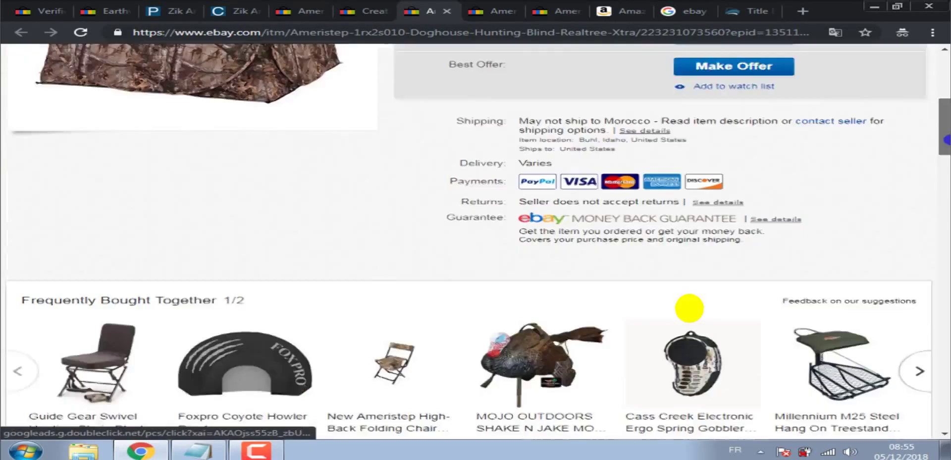
pyautogui.scroll(-7, 947, 139)
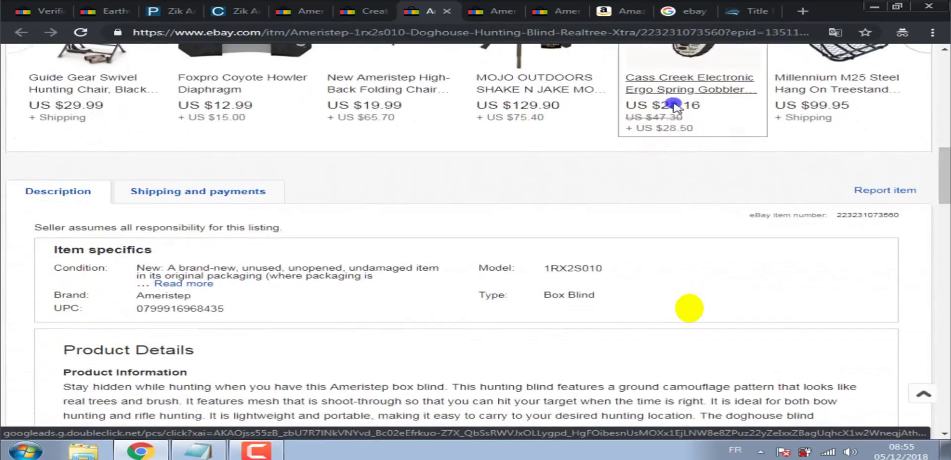
pyautogui.click(491, 10)
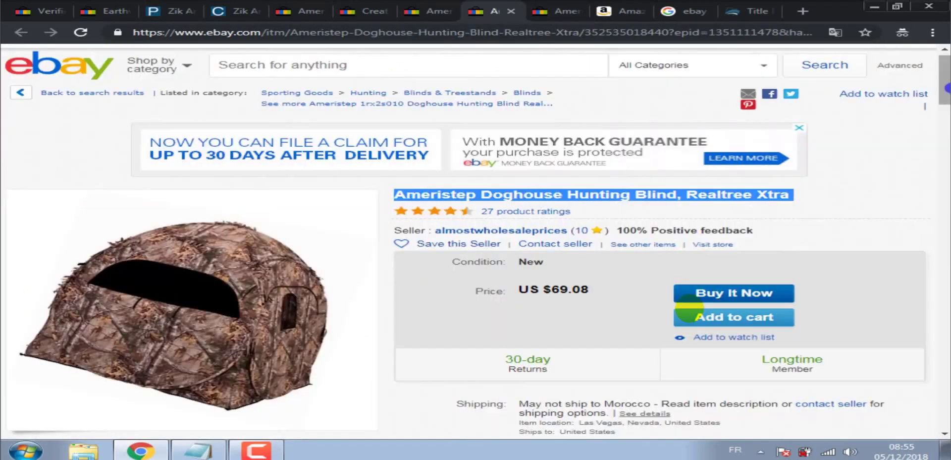
pyautogui.scroll(-14, 688, 308)
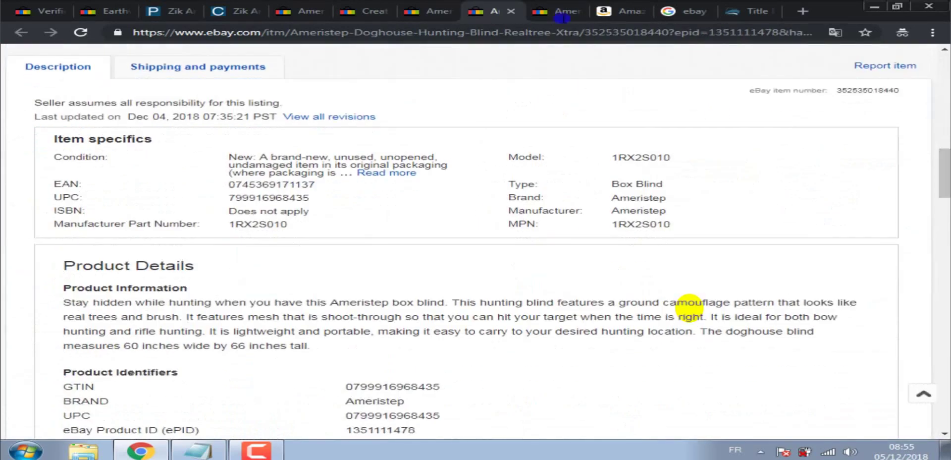
pyautogui.click(561, 15)
pyautogui.scroll(-5, 946, 147)
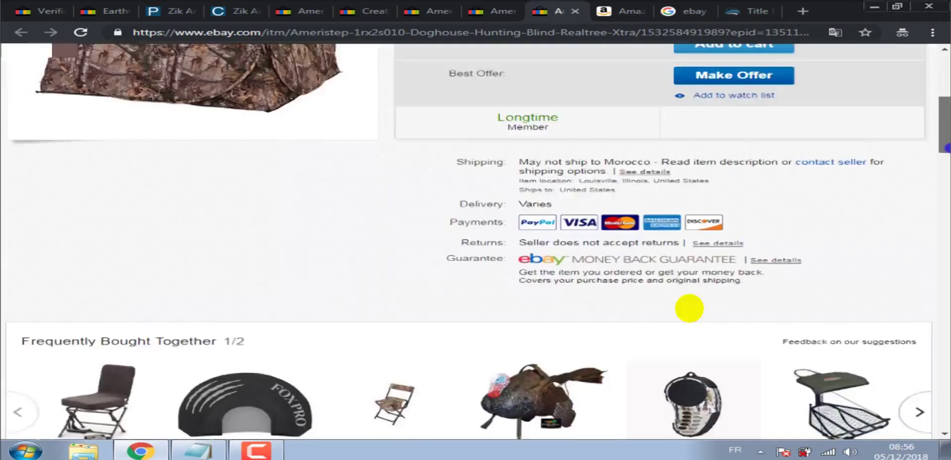
pyautogui.scroll(-8, 946, 147)
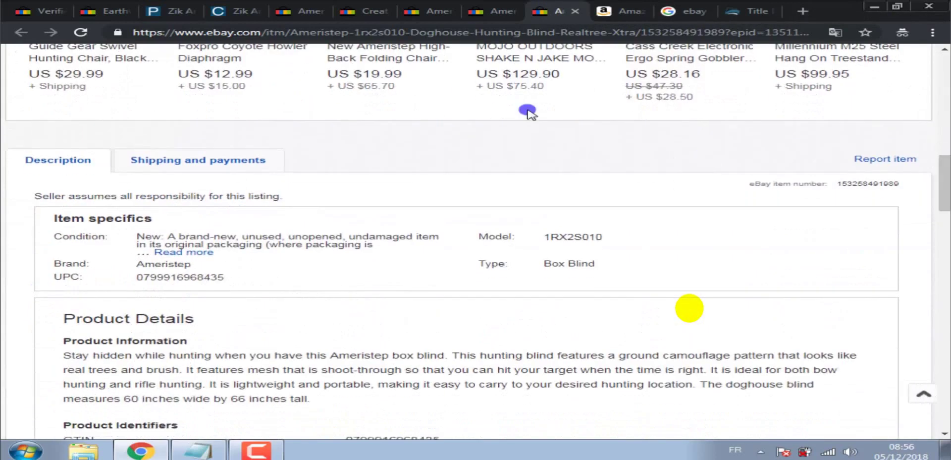
pyautogui.click(368, 9)
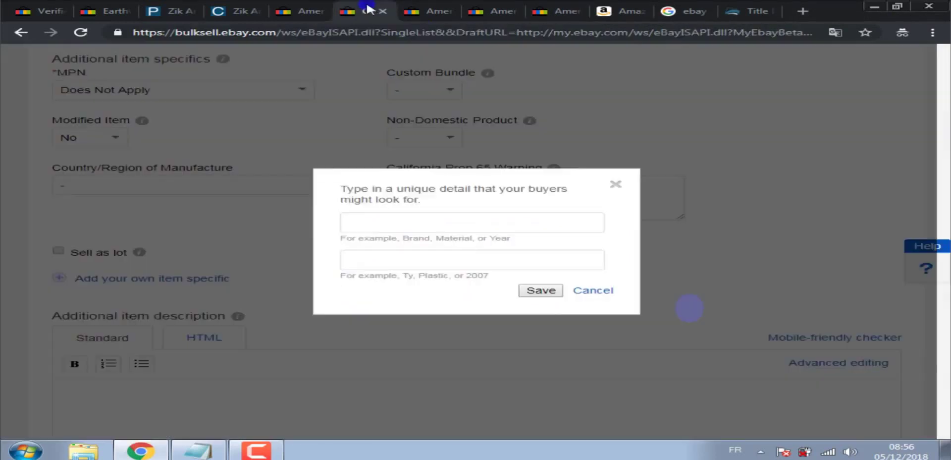
pyautogui.click(438, 11)
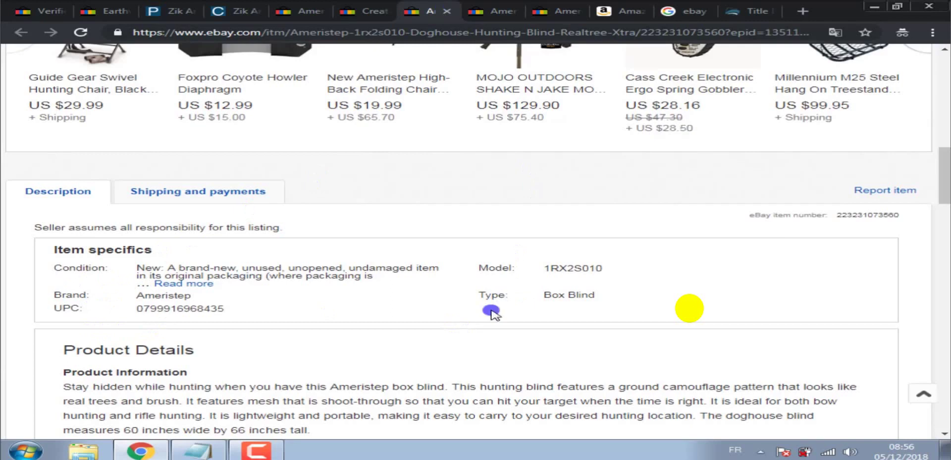
pyautogui.click(509, 5)
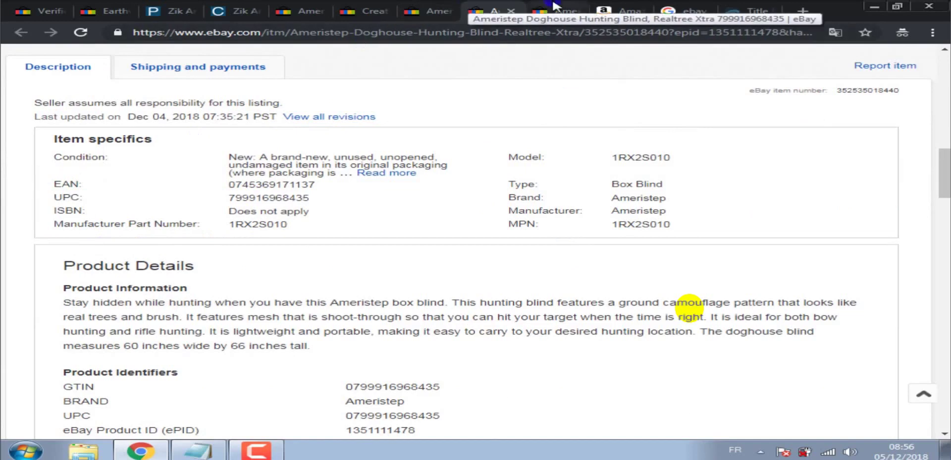
# Scroll through the Amazon Ameristep blind reviews and up to the sponsored hunting blinds.
pyautogui.click(628, 7)
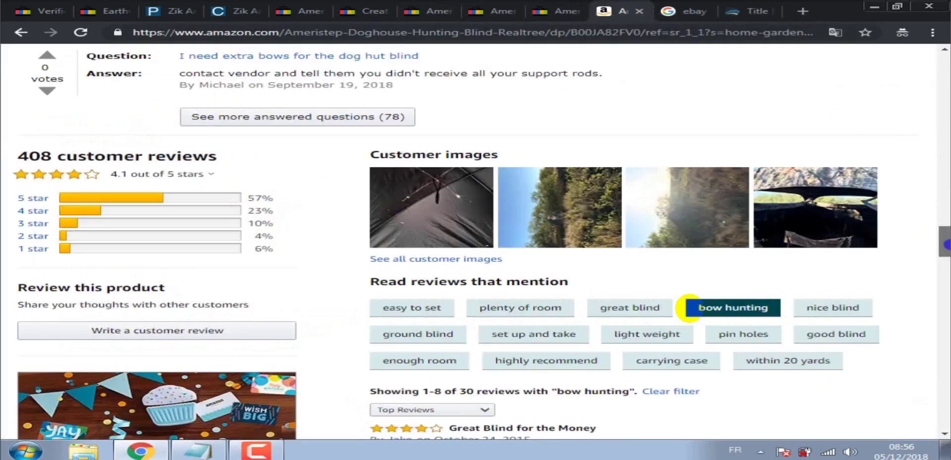
pyautogui.scroll(-2, 945, 245)
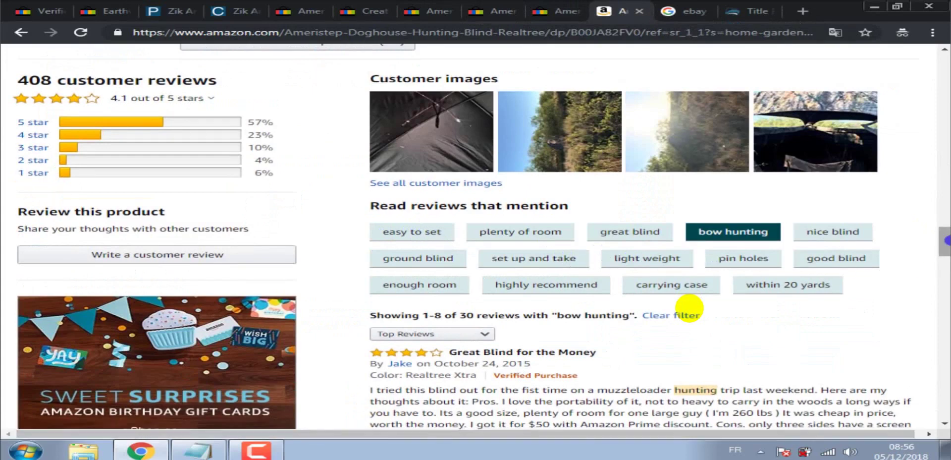
pyautogui.moveTo(946, 240); pyautogui.dragTo(947, 106)
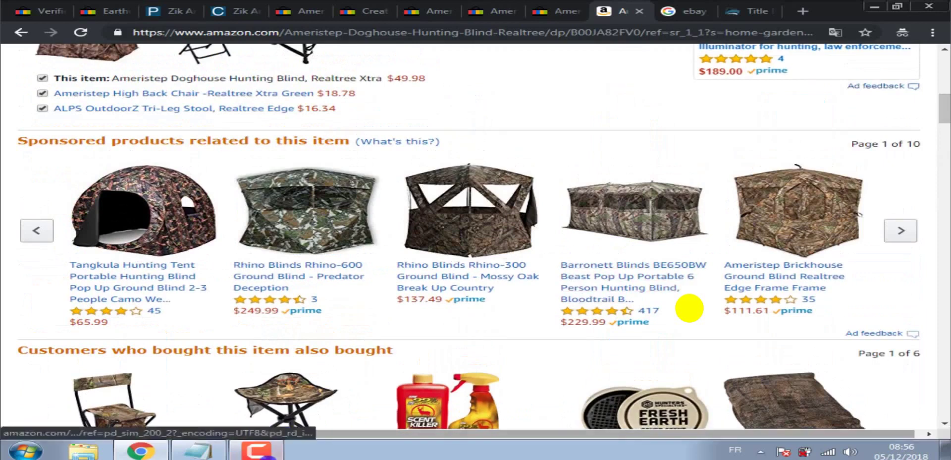
pyautogui.click(256, 450)
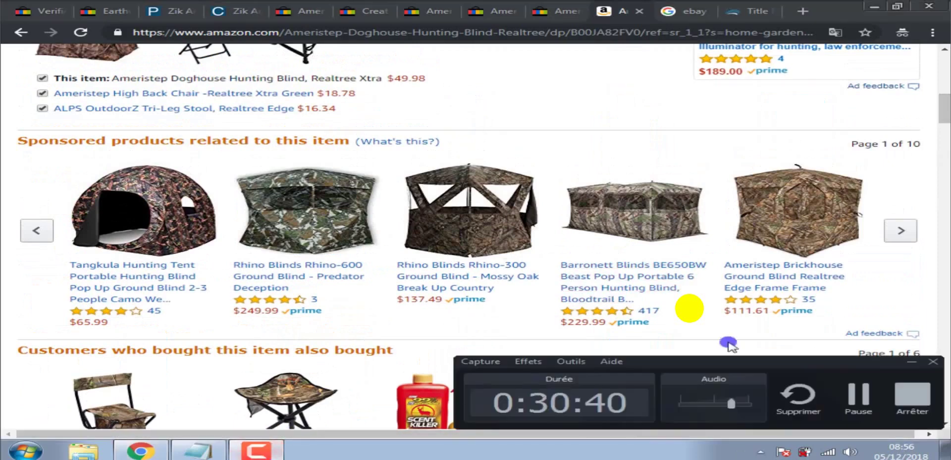
pyautogui.click(855, 389)
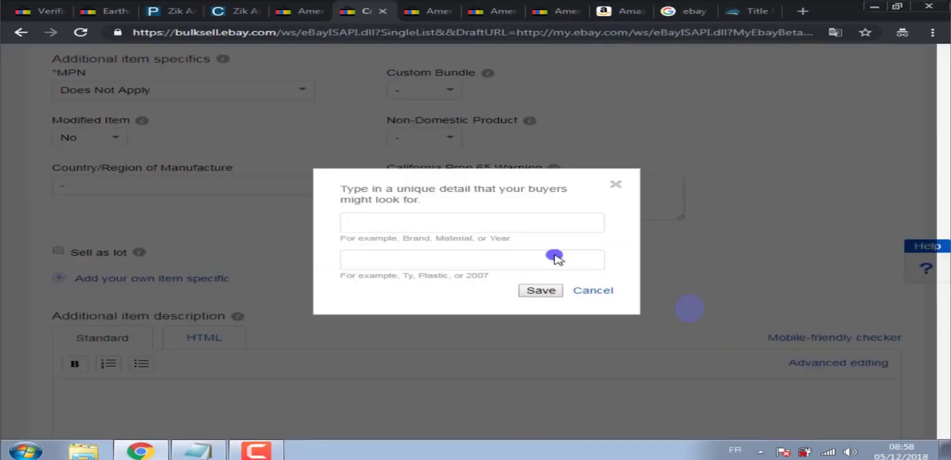
# Save the custom item specific featured: 'easy to set up'.
pyautogui.click(436, 220)
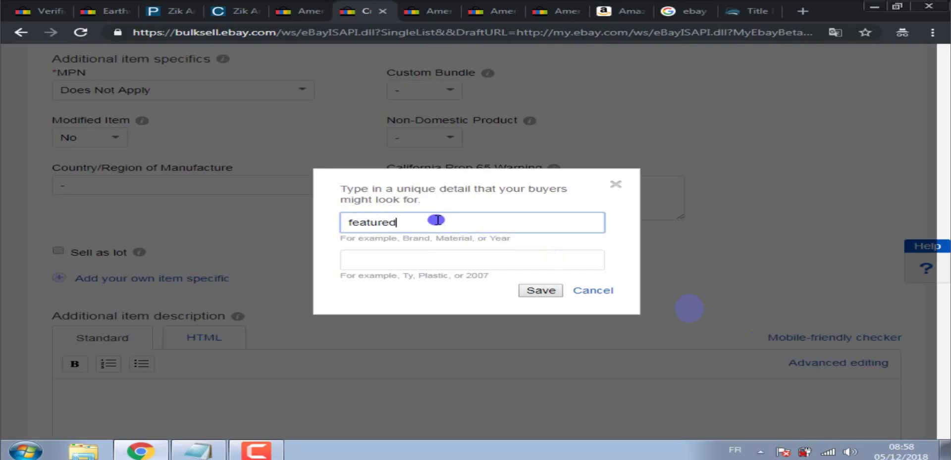
pyautogui.click(428, 263)
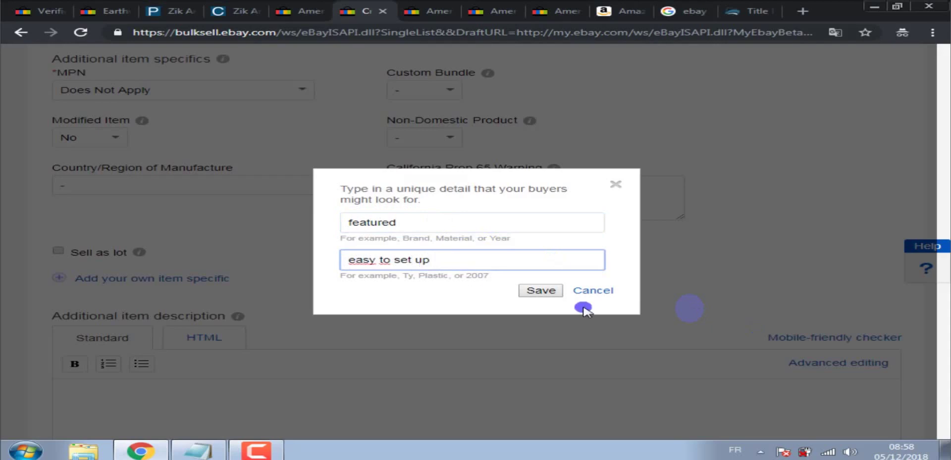
pyautogui.click(537, 292)
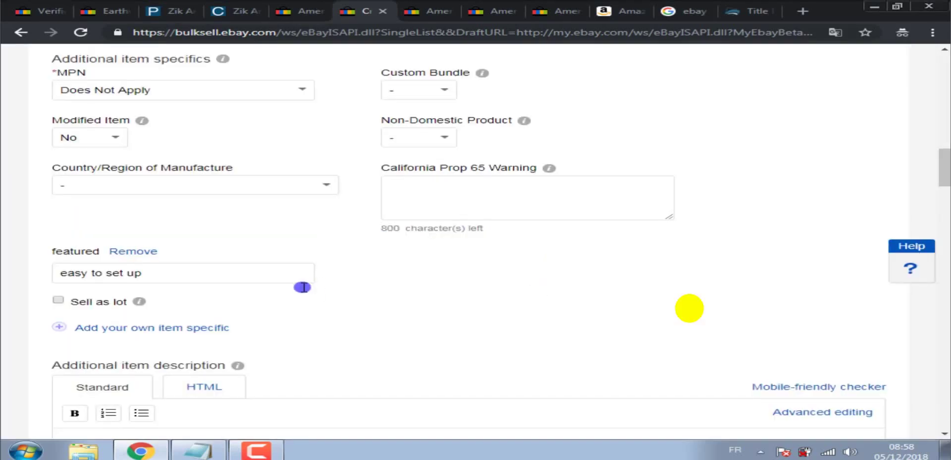
# Add a custom item specific 'shipping' with value '2-days free shipping'.
pyautogui.click(159, 329)
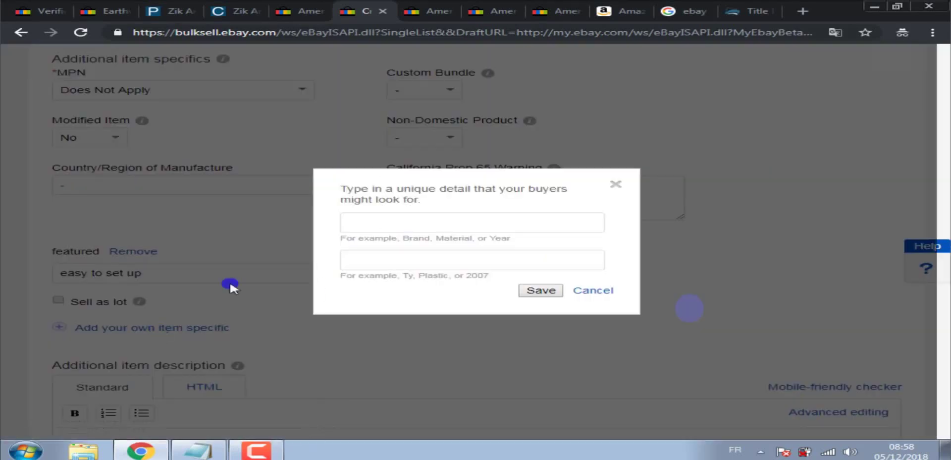
pyautogui.click(399, 222)
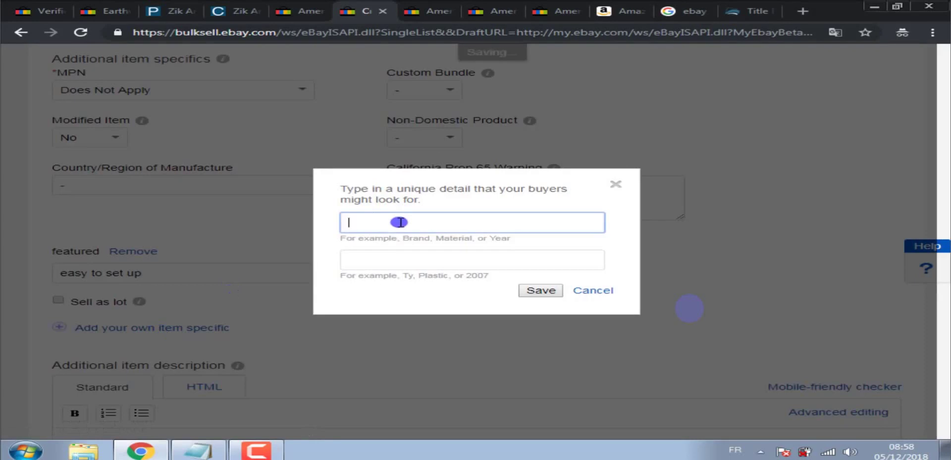
pyautogui.write('shipping')
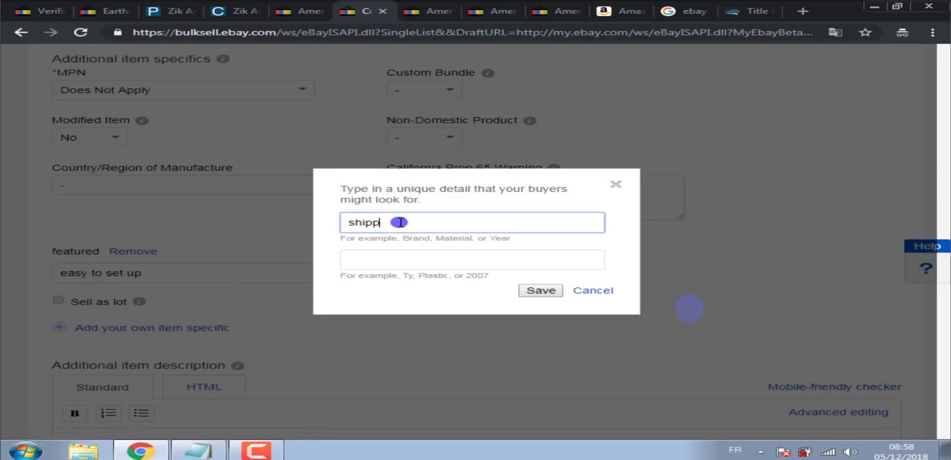
pyautogui.click(406, 261)
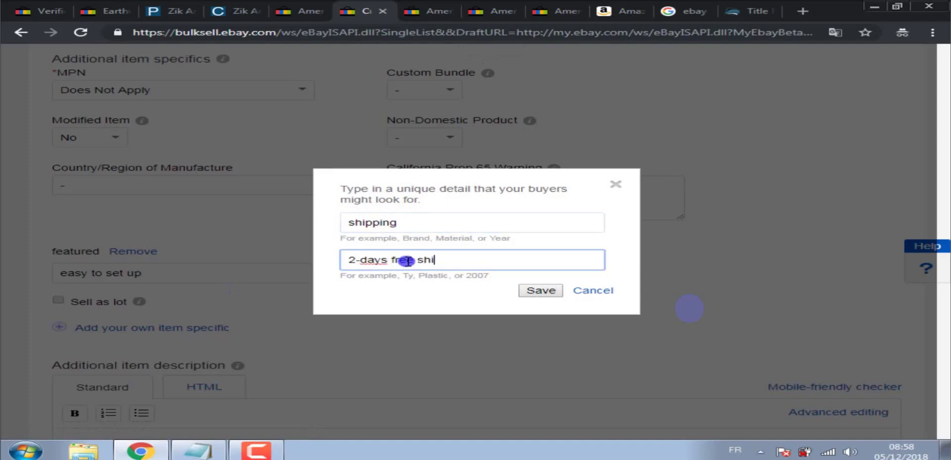
pyautogui.write('2-days free shipping')
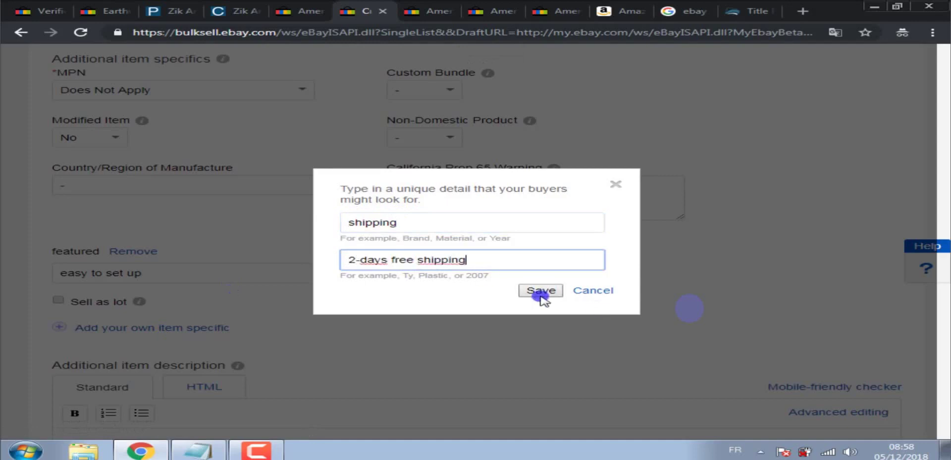
pyautogui.click(541, 294)
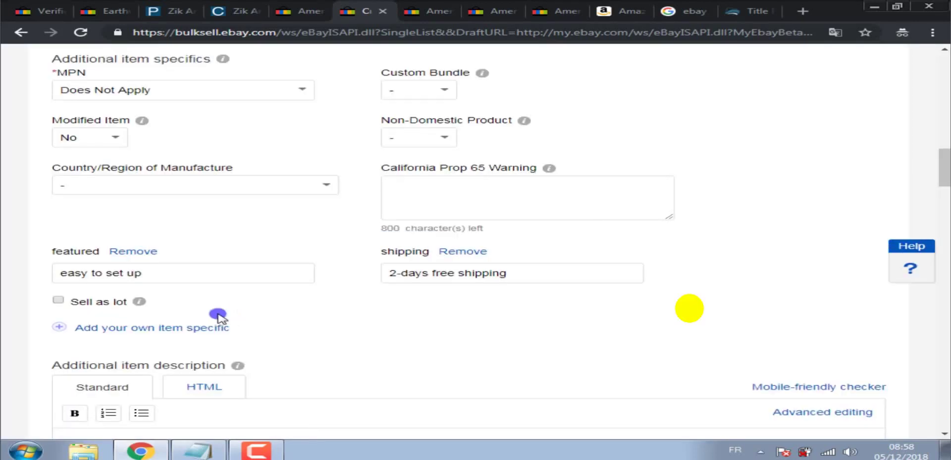
# Add a custom item specific 'Taxes' with value 'No sales TAX'.
pyautogui.click(122, 329)
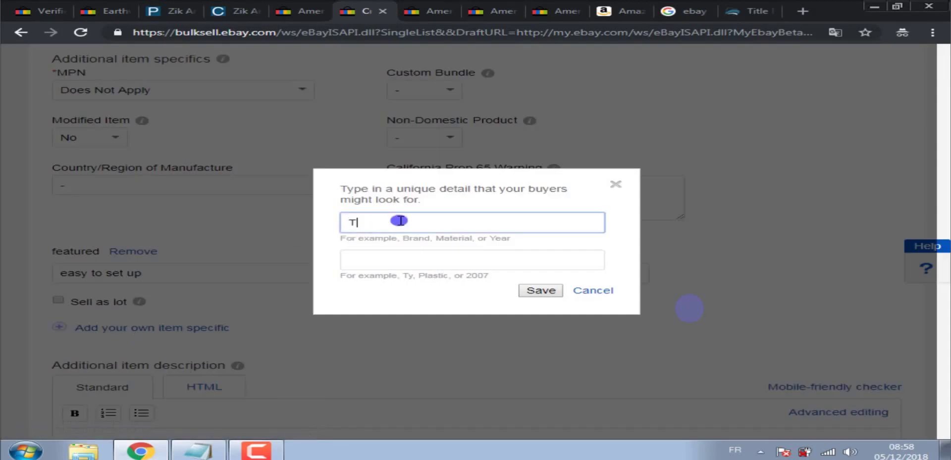
pyautogui.press('BackSpace')
pyautogui.write('s')
pyautogui.click(401, 257)
pyautogui.write('No')
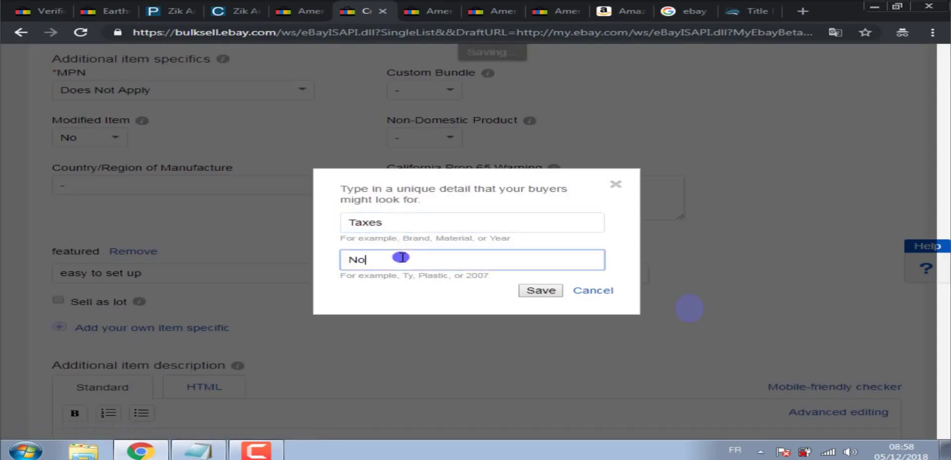
pyautogui.write(' sa')
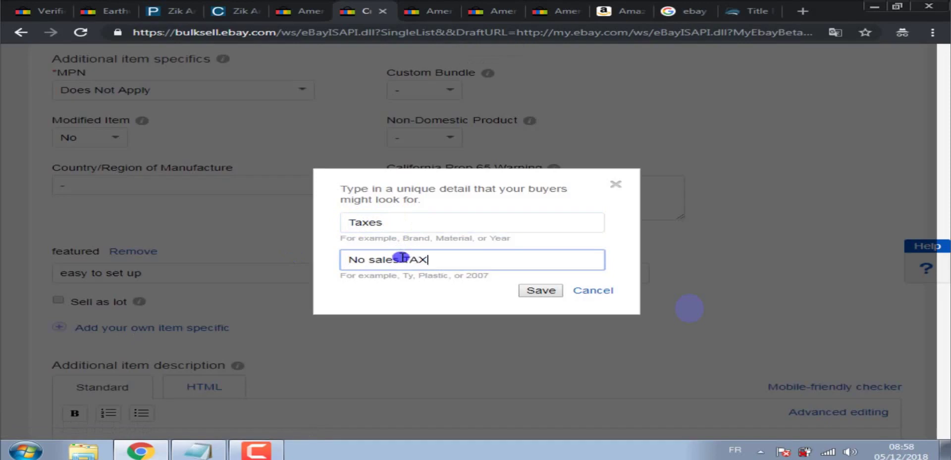
pyautogui.write('les TAX')
pyautogui.click(537, 291)
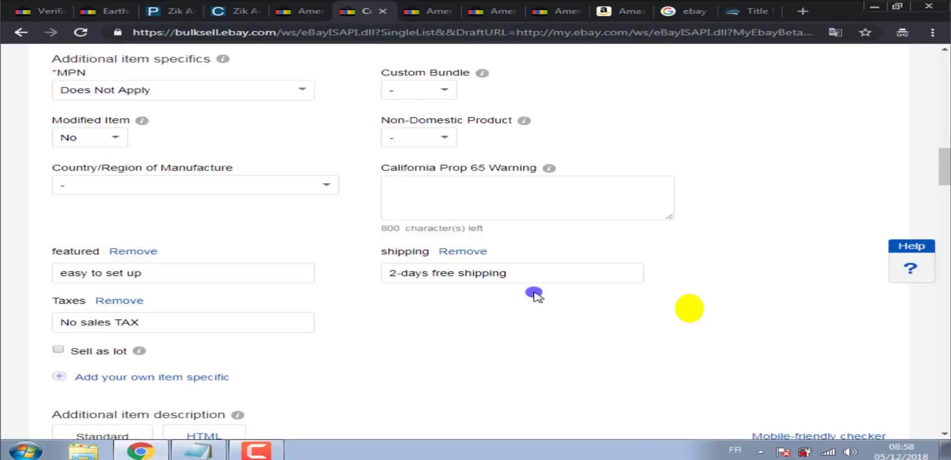
pyautogui.moveTo(946, 171); pyautogui.dragTo(946, 160)
pyautogui.scroll(-3, 689, 308)
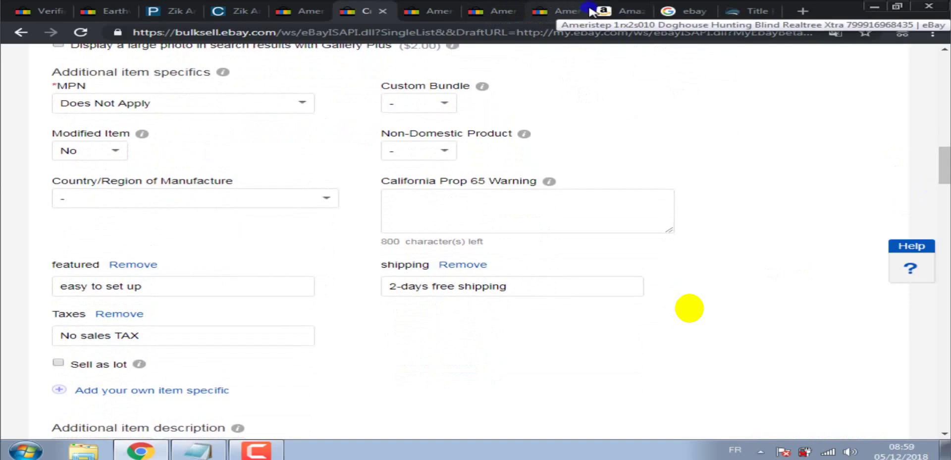
# Copy the word 'Dimensions' from the Amazon features into a new eBay item specific's name.
pyautogui.click(613, 11)
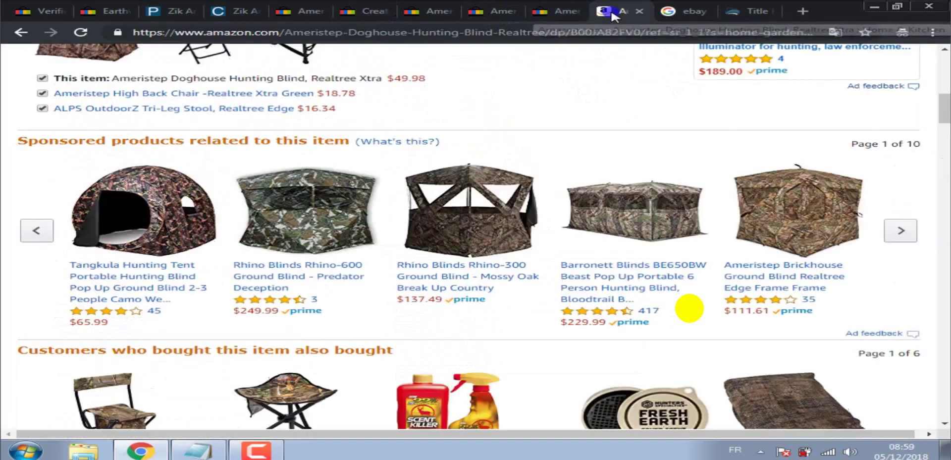
pyautogui.scroll(5, 689, 308)
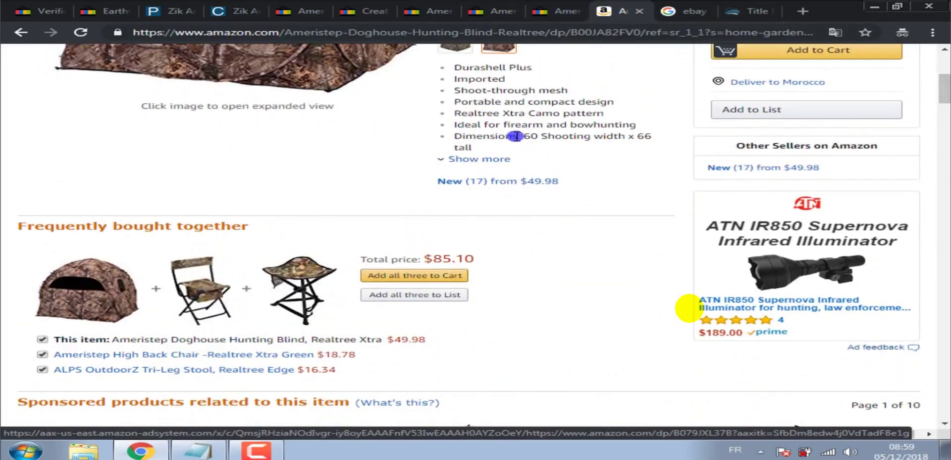
pyautogui.moveTo(517, 136); pyautogui.dragTo(453, 134)
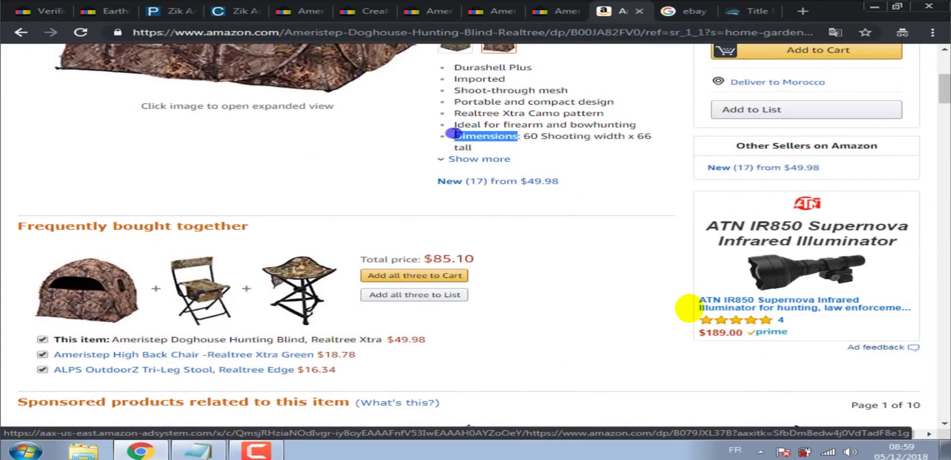
pyautogui.rightClick(453, 134)
pyautogui.click(468, 143)
pyautogui.click(366, 11)
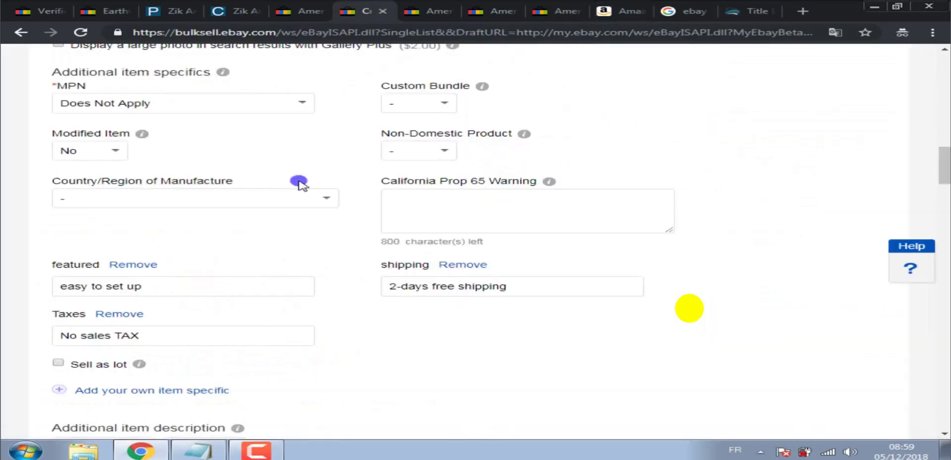
pyautogui.click(190, 390)
pyautogui.click(382, 220)
pyautogui.rightClick(382, 219)
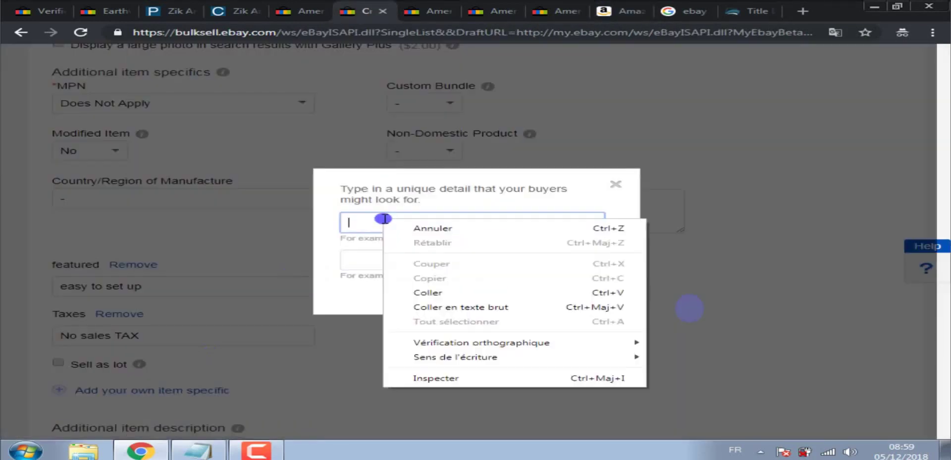
pyautogui.click(426, 293)
# Paste '60 Shooting width x 66 tall' from Amazon as the Dimensions value and save the specific.
pyautogui.click(626, 6)
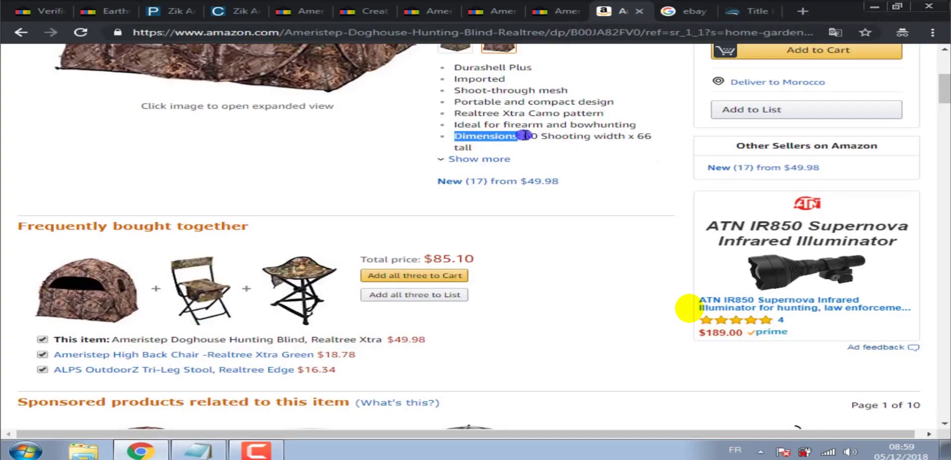
pyautogui.moveTo(524, 135); pyautogui.dragTo(538, 149)
pyautogui.rightClick(535, 150)
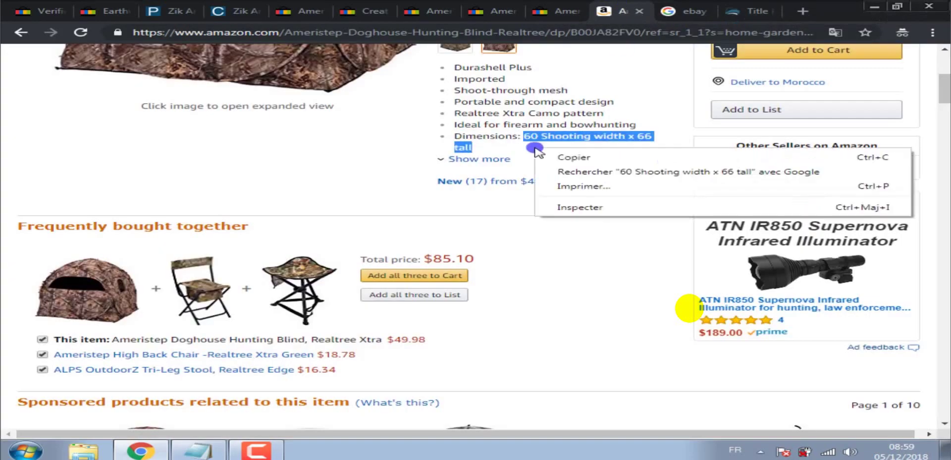
pyautogui.click(557, 154)
pyautogui.click(369, 10)
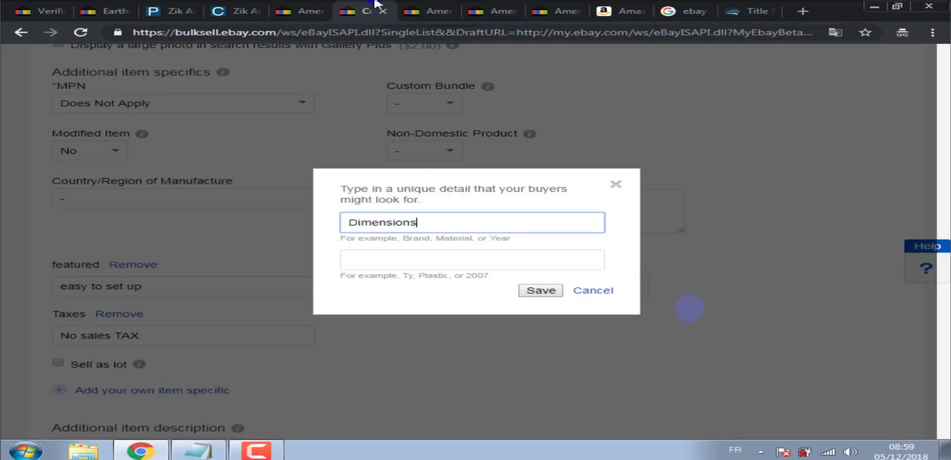
pyautogui.click(412, 258)
pyautogui.rightClick(427, 271)
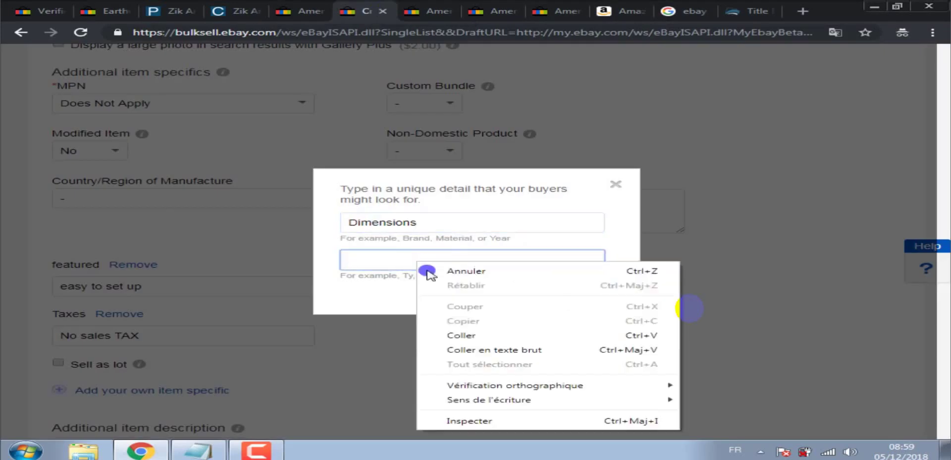
pyautogui.click(477, 334)
pyautogui.click(537, 288)
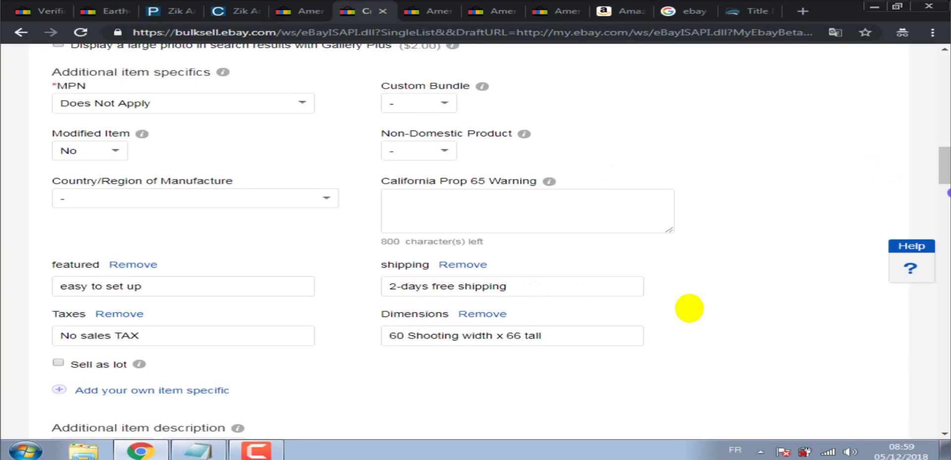
# Start another item specific named 'Type' and expand Amazon's full product feature list.
pyautogui.moveTo(946, 159); pyautogui.dragTo(946, 162)
pyautogui.scroll(-4, 689, 308)
pyautogui.scroll(4, 688, 308)
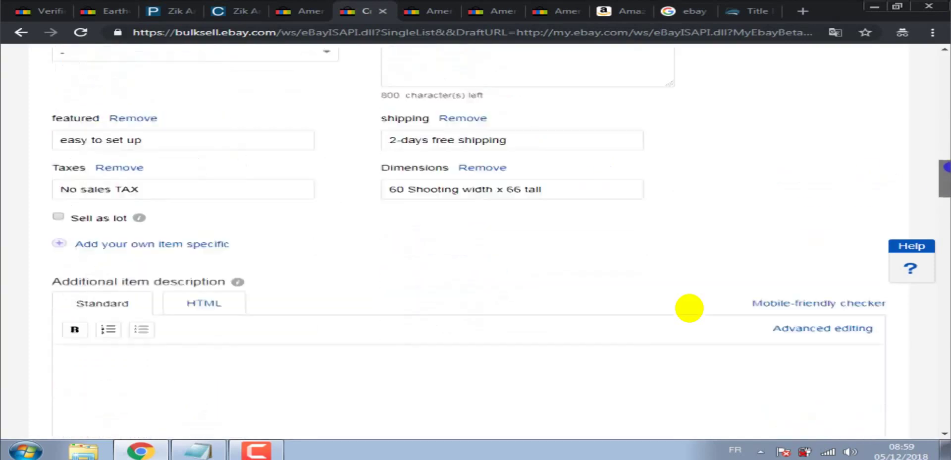
pyautogui.moveTo(947, 162); pyautogui.dragTo(947, 177)
pyautogui.click(187, 197)
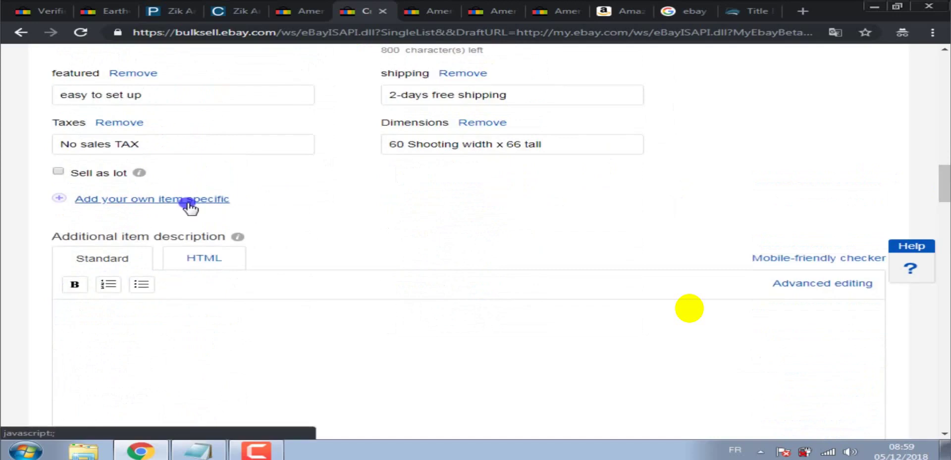
pyautogui.click(404, 223)
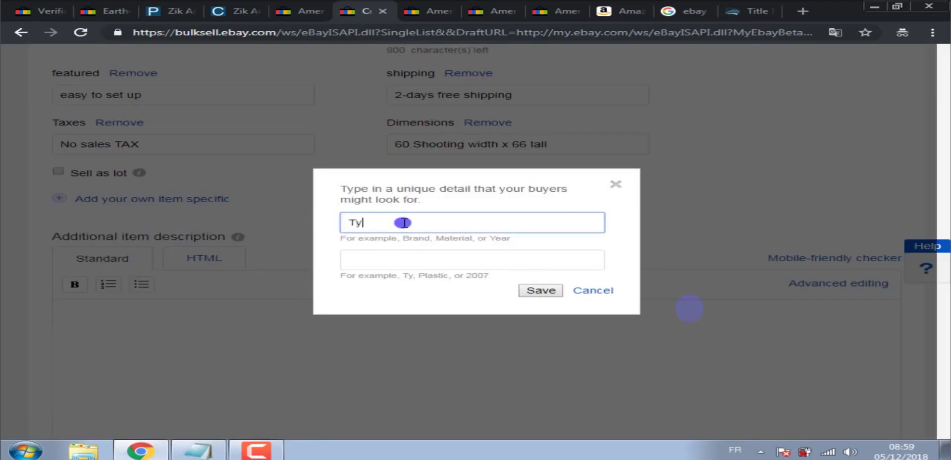
pyautogui.write('Type')
pyautogui.click(617, 10)
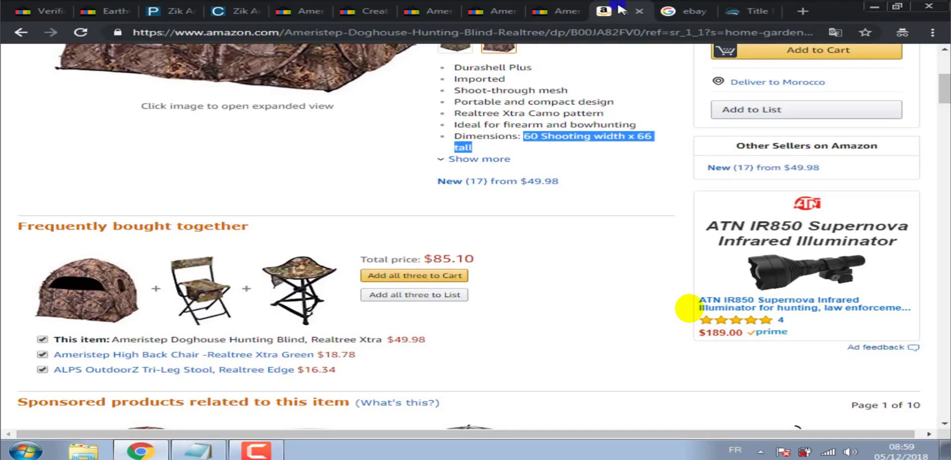
pyautogui.click(478, 158)
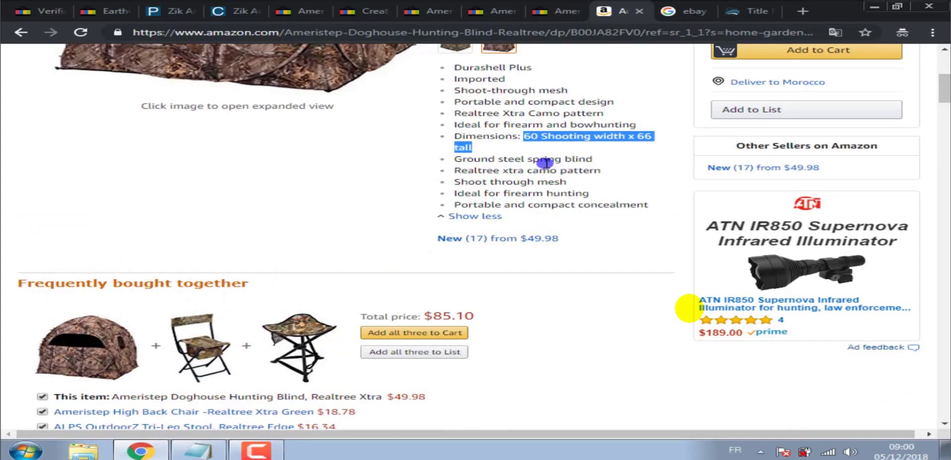
# Set the Type item specific to 'box blind' and save it.
pyautogui.click(477, 7)
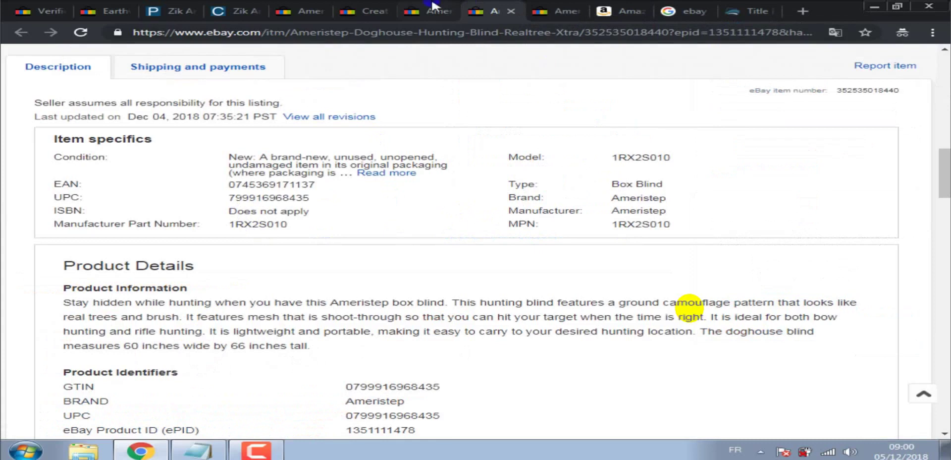
pyautogui.click(379, 7)
pyautogui.click(469, 257)
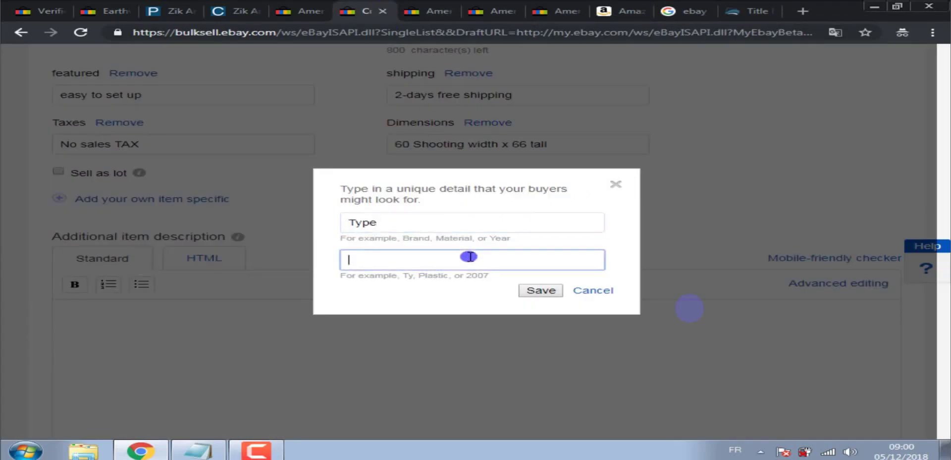
pyautogui.write('box blind')
pyautogui.click(541, 290)
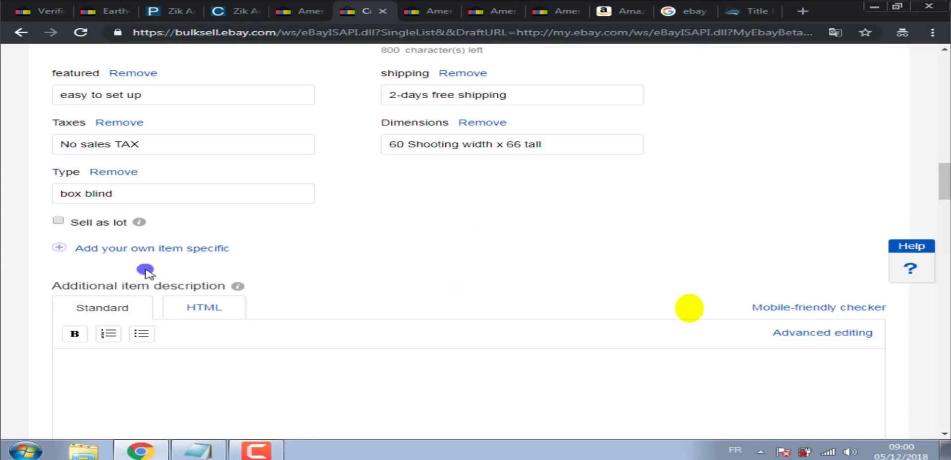
# Add a custom item specific named Manufacturer Part Number, copied from the reference eBay item.
pyautogui.click(136, 248)
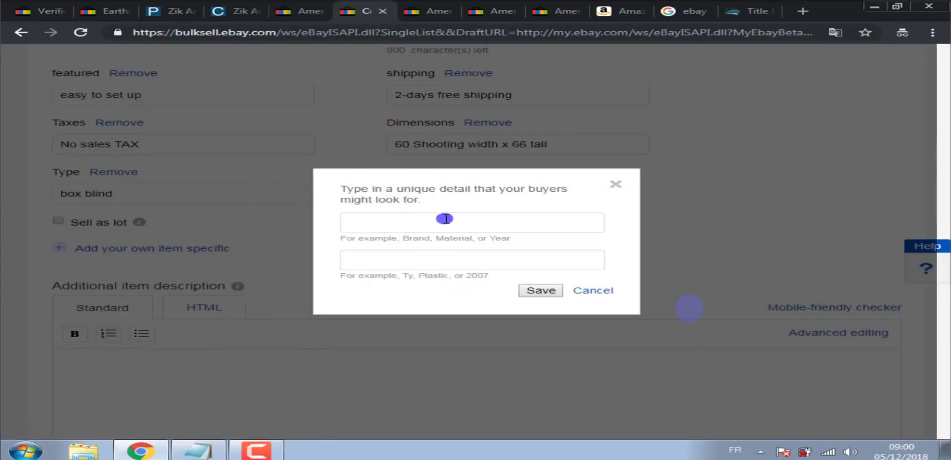
pyautogui.click(482, 10)
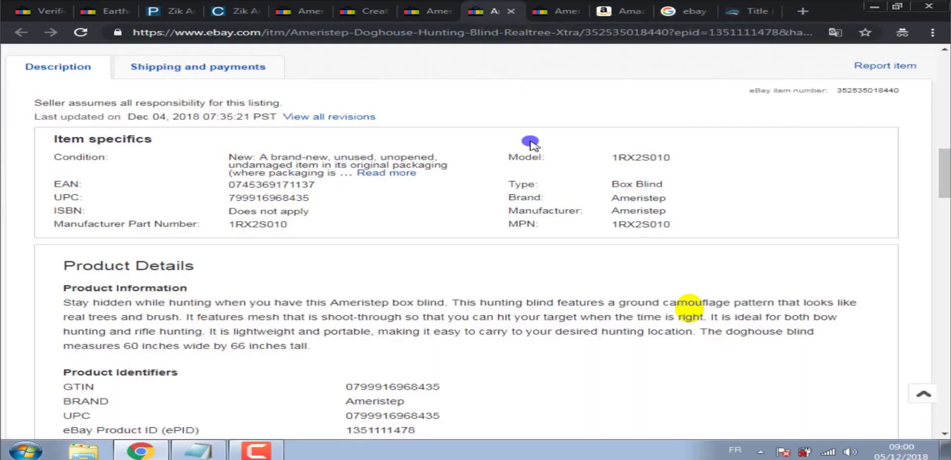
pyautogui.moveTo(197, 223); pyautogui.dragTo(59, 223)
pyautogui.rightClick(74, 224)
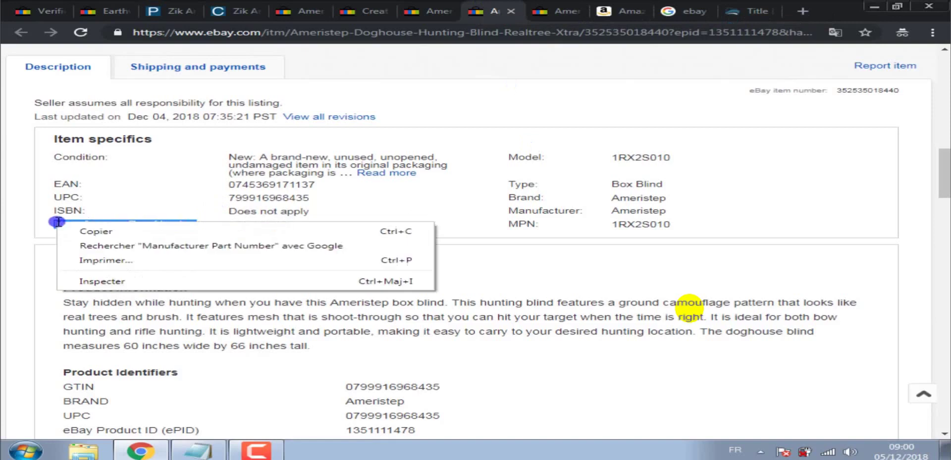
pyautogui.click(94, 233)
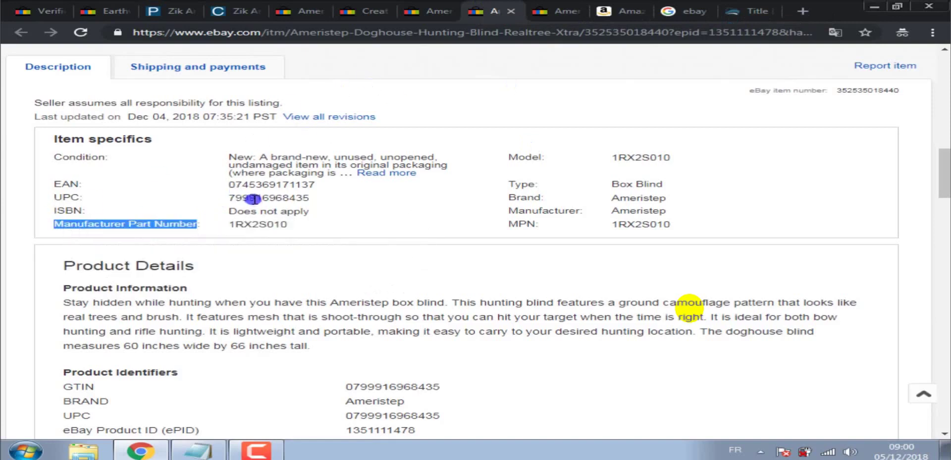
pyautogui.click(637, 8)
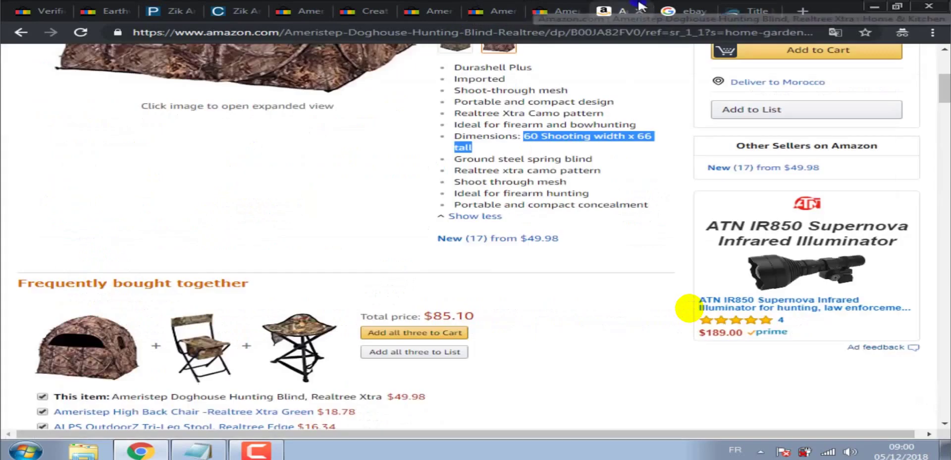
pyautogui.click(366, 7)
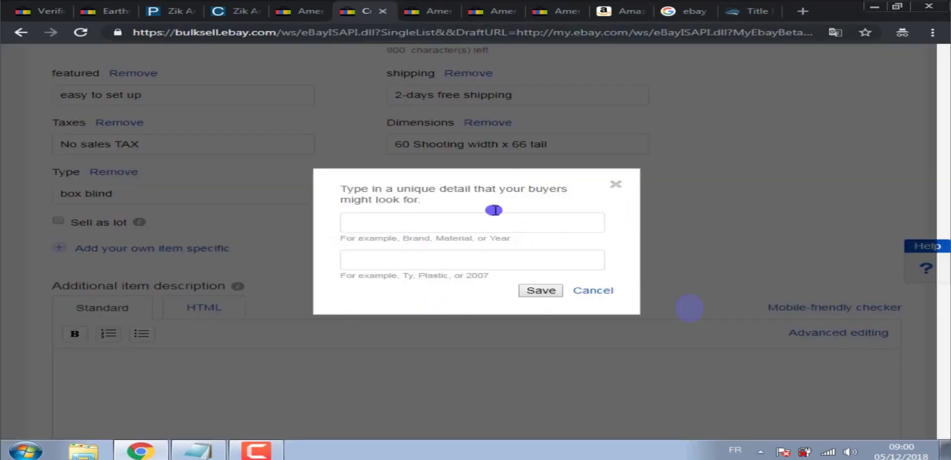
pyautogui.click(471, 222)
pyautogui.rightClick(470, 220)
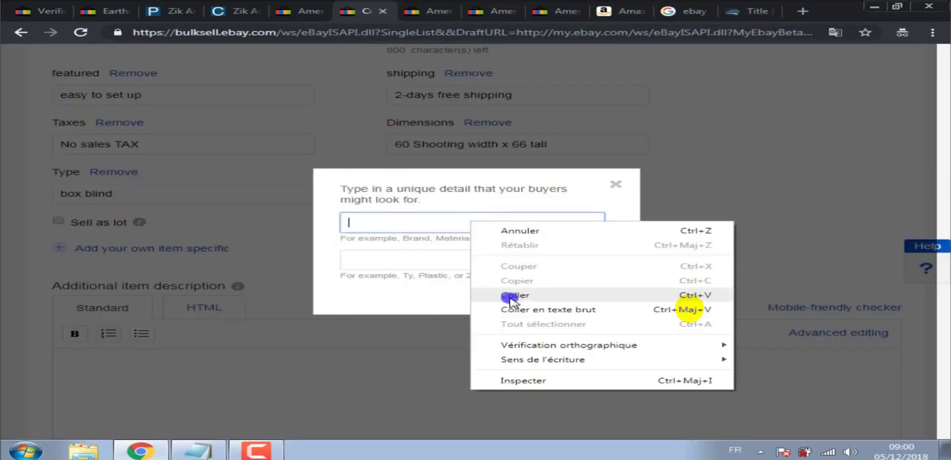
pyautogui.click(505, 296)
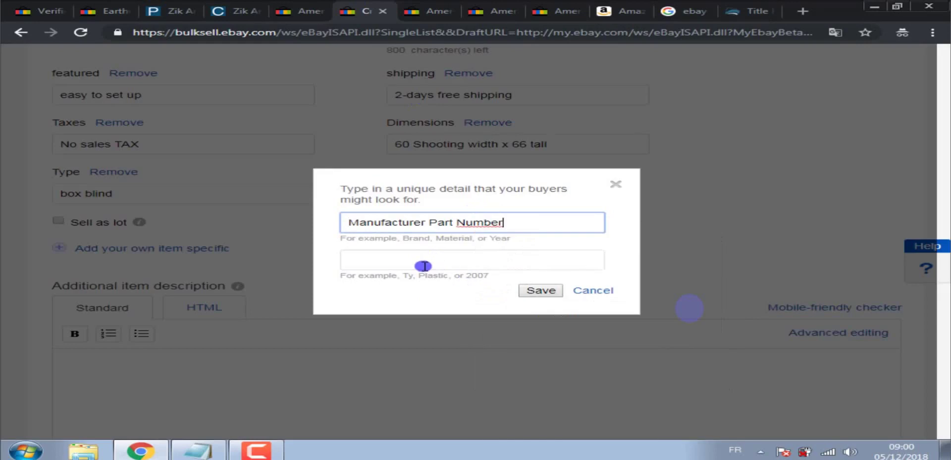
# Copy the value 1RX2S010 from the reference item into the new specific and save it.
pyautogui.click(424, 266)
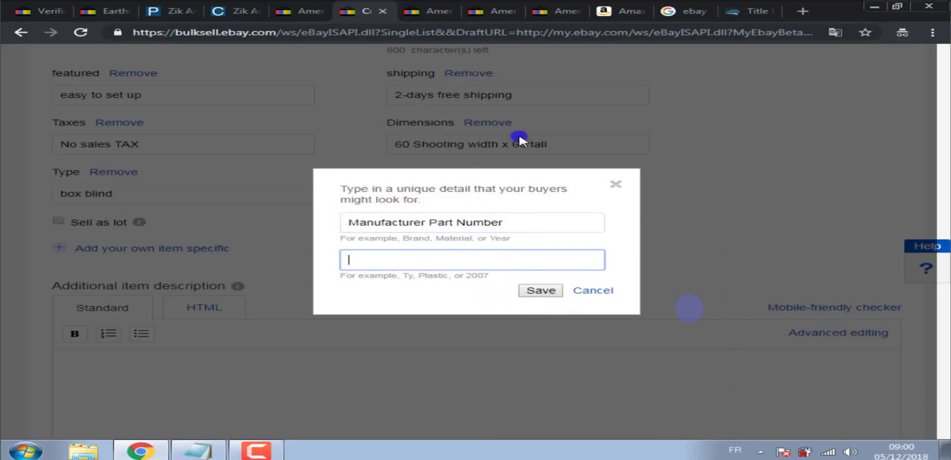
pyautogui.click(629, 8)
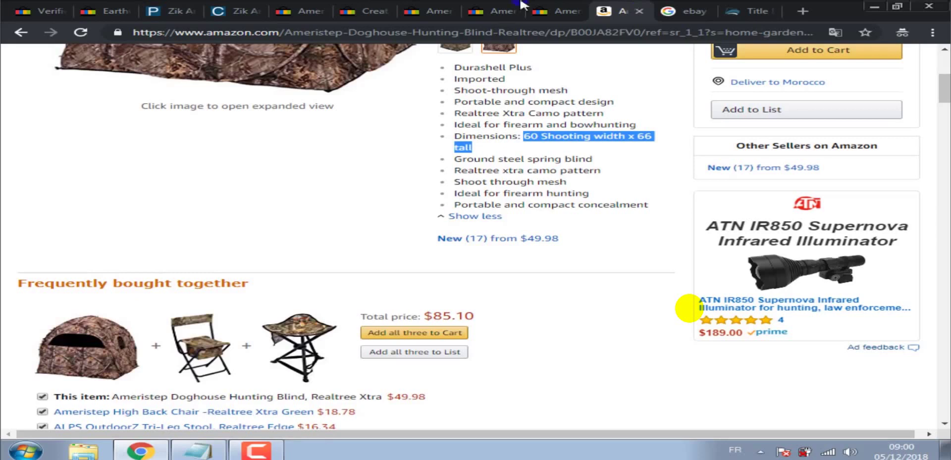
pyautogui.click(495, 9)
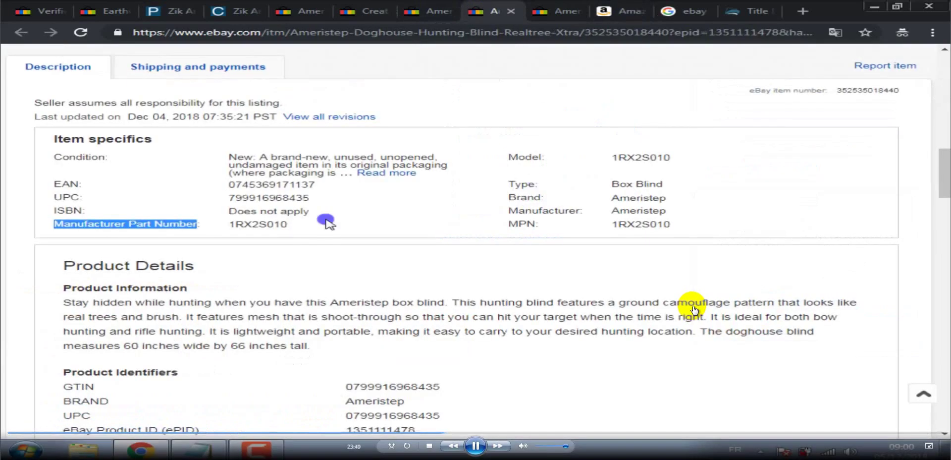
pyautogui.moveTo(289, 227); pyautogui.dragTo(238, 223)
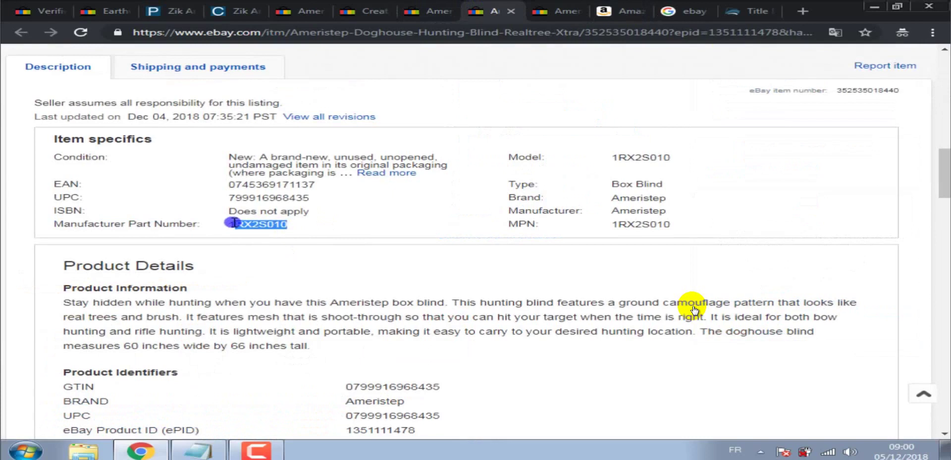
pyautogui.rightClick(233, 223)
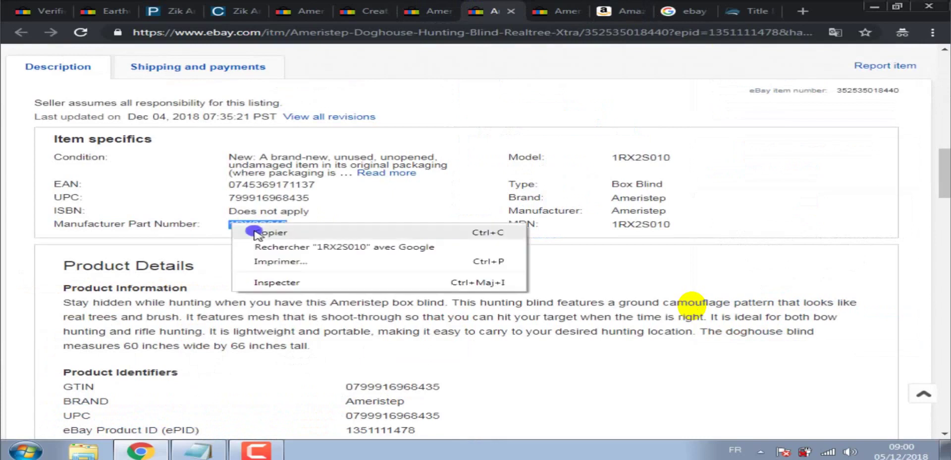
pyautogui.click(248, 291)
pyautogui.click(366, 6)
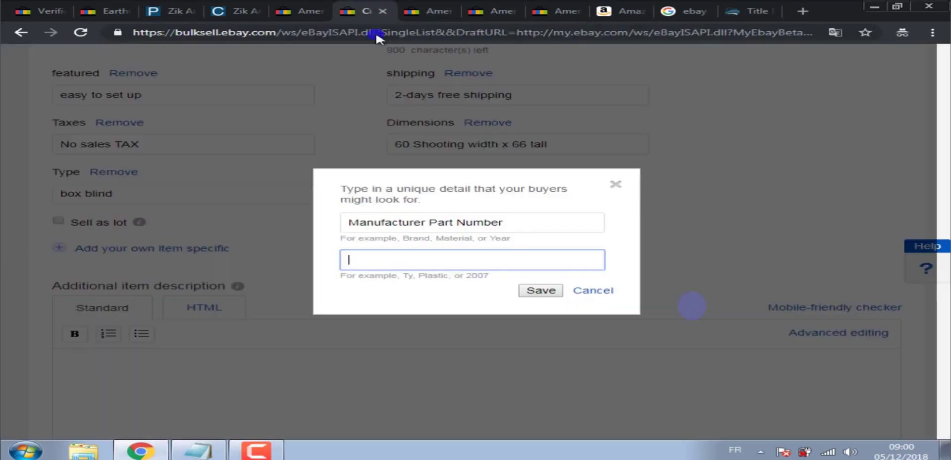
pyautogui.rightClick(431, 260)
pyautogui.click(484, 333)
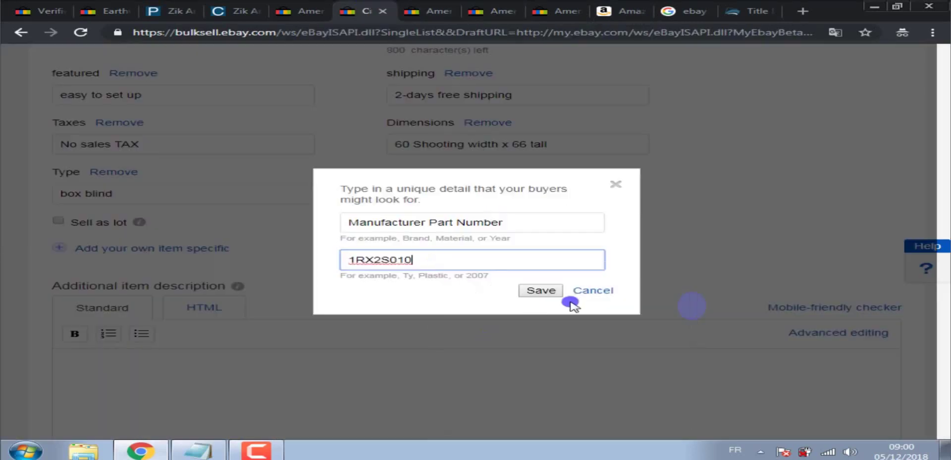
pyautogui.click(540, 290)
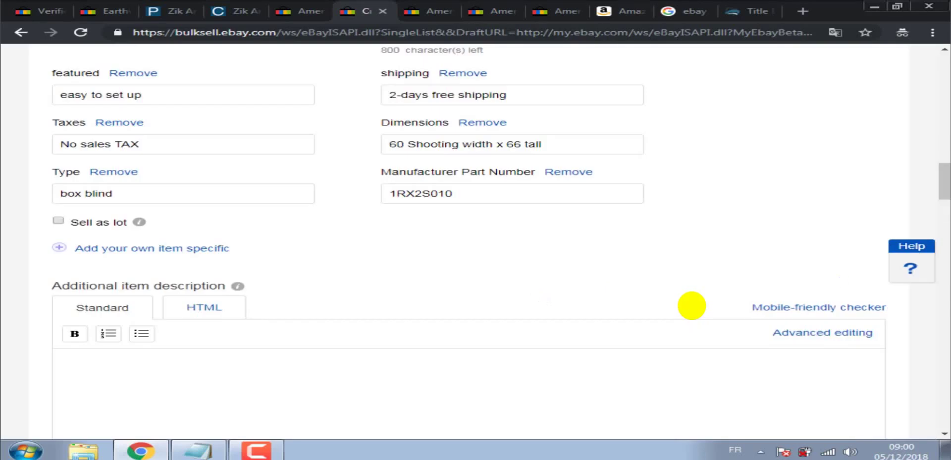
# Copy the listing title and paste it into the item description.
pyautogui.scroll(-4, 946, 193)
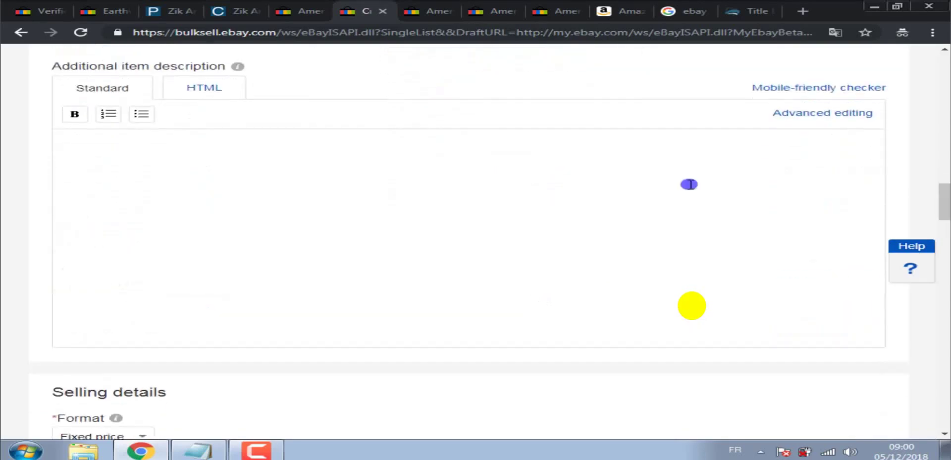
pyautogui.click(651, 187)
pyautogui.scroll(15, 946, 203)
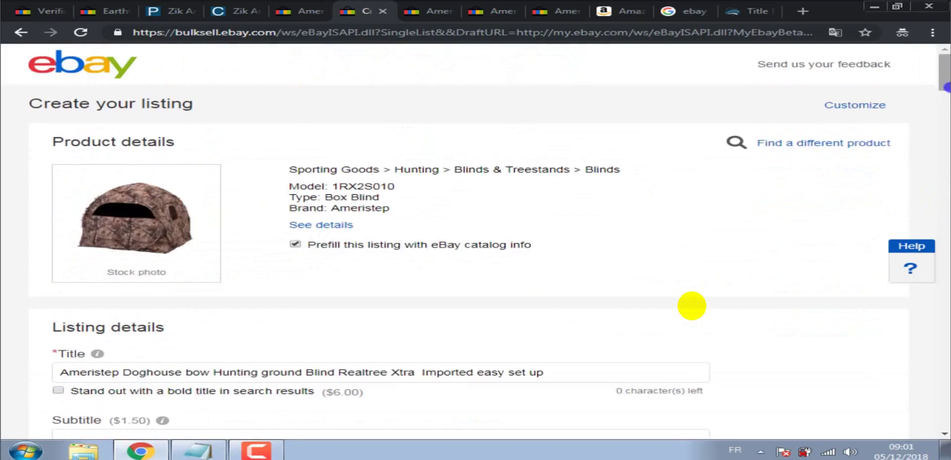
pyautogui.moveTo(946, 88); pyautogui.dragTo(946, 112)
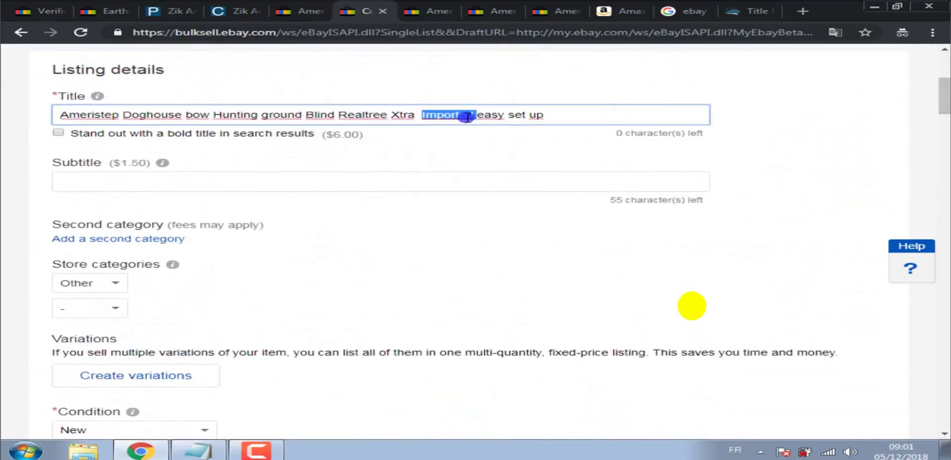
pyautogui.tripleClick(466, 116)
pyautogui.rightClick(459, 119)
pyautogui.click(492, 140)
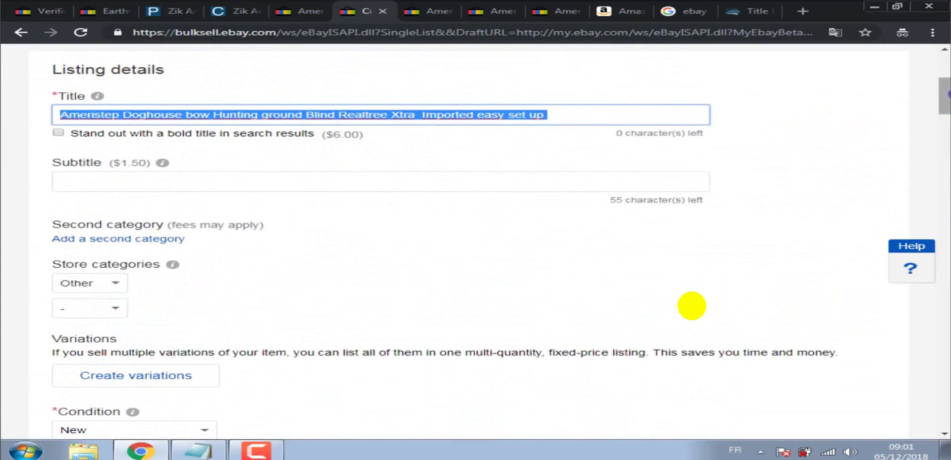
pyautogui.moveTo(946, 96); pyautogui.dragTo(947, 194)
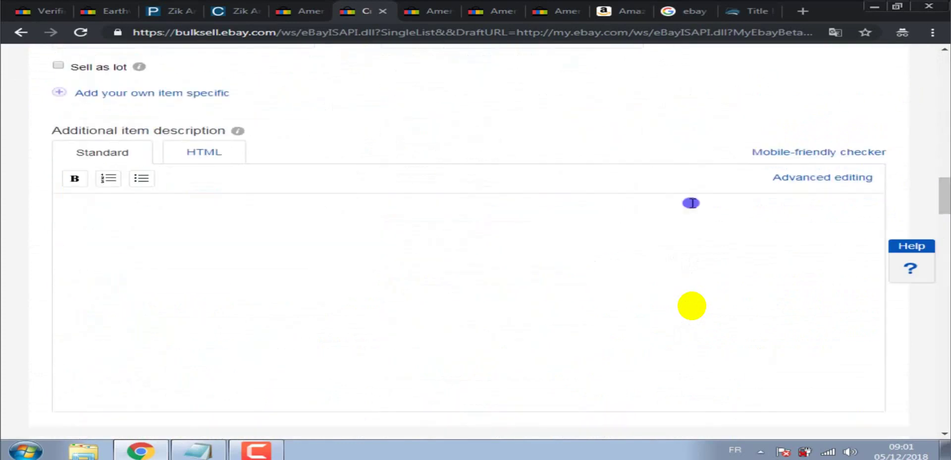
pyautogui.click(629, 212)
pyautogui.rightClick(629, 212)
pyautogui.click(675, 285)
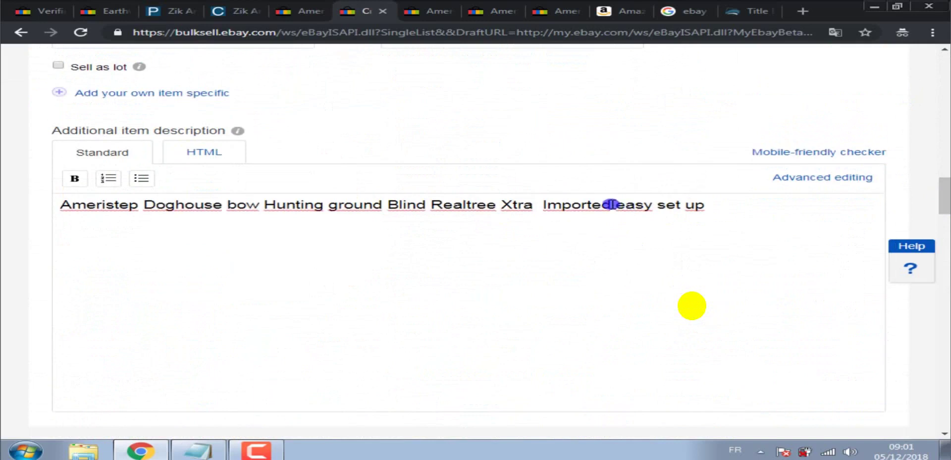
# Delete the trailing 'easy set up' after 'Imported' and return to the Amazon product page.
pyautogui.moveTo(610, 204); pyautogui.dragTo(726, 203)
pyautogui.press('BackSpace')
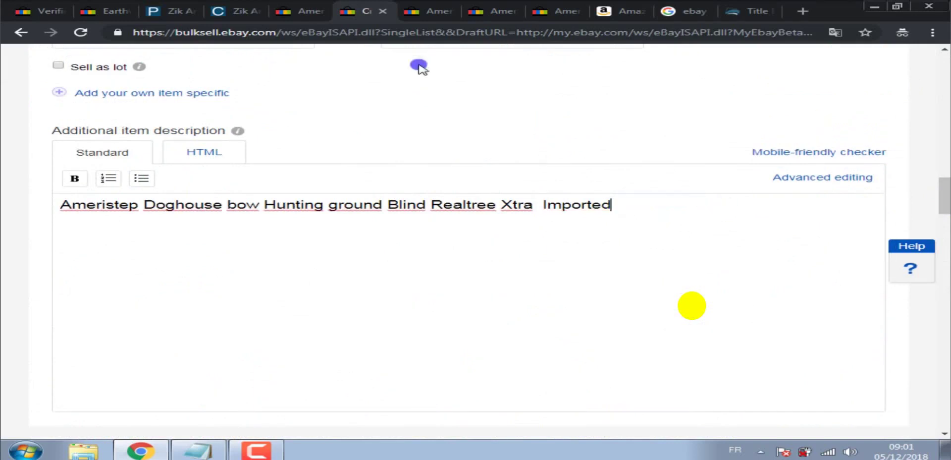
pyautogui.click(607, 10)
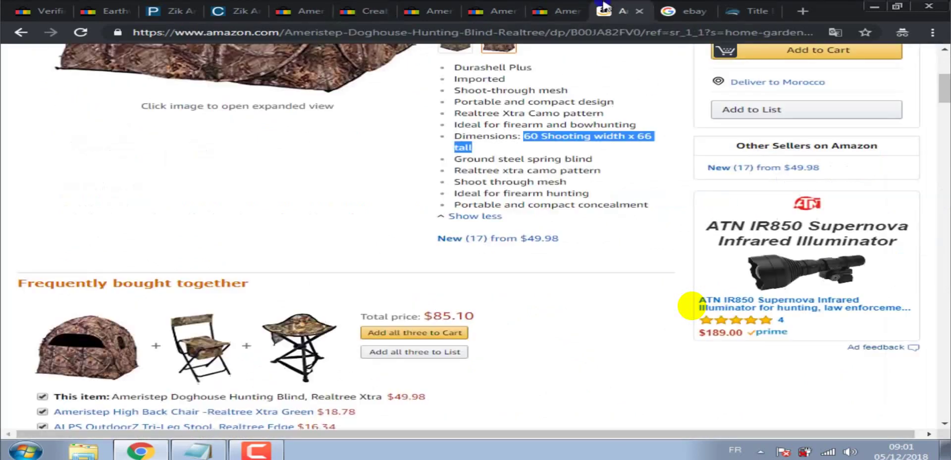
# Insert 'steel spring' from the Amazon features between 'ground' and 'Blind' in the description.
pyautogui.moveTo(498, 159); pyautogui.dragTo(562, 159)
pyautogui.rightClick(562, 159)
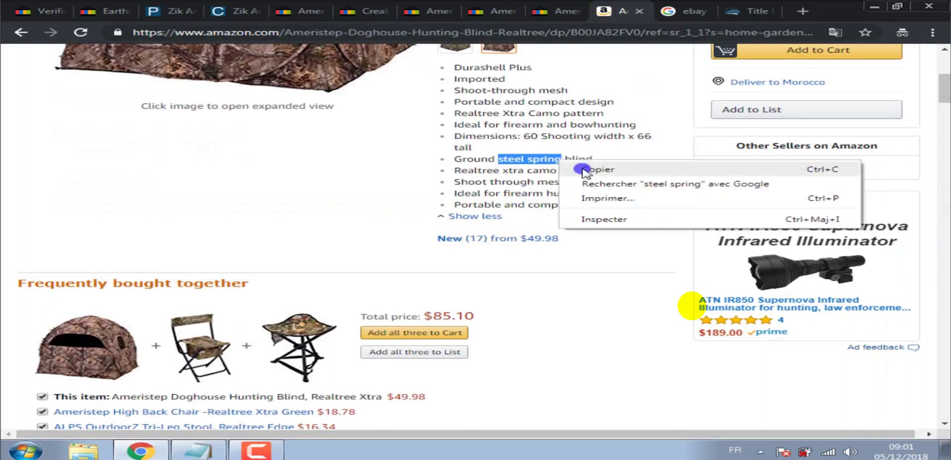
pyautogui.click(577, 168)
pyautogui.click(369, 6)
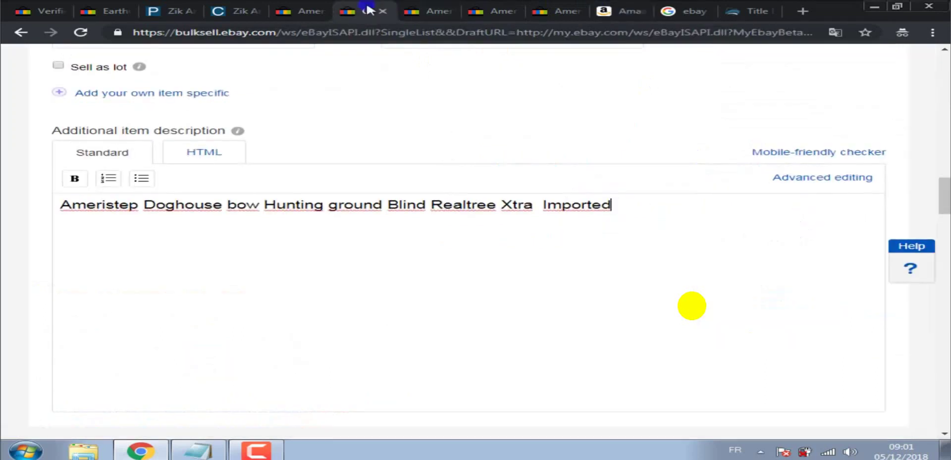
pyautogui.rightClick(385, 205)
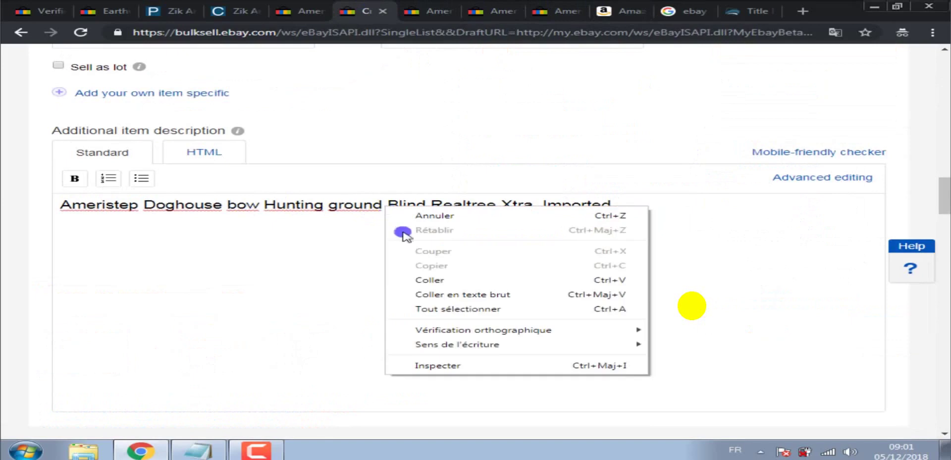
pyautogui.click(424, 279)
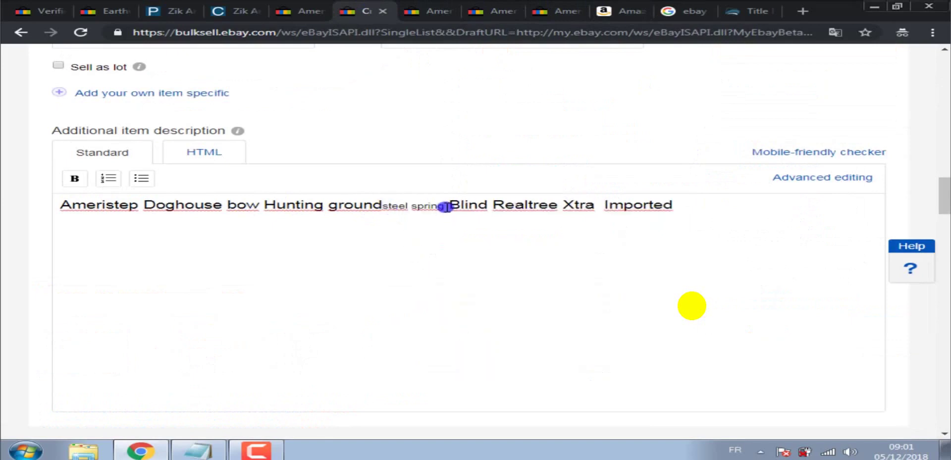
pyautogui.moveTo(446, 204); pyautogui.dragTo(404, 204)
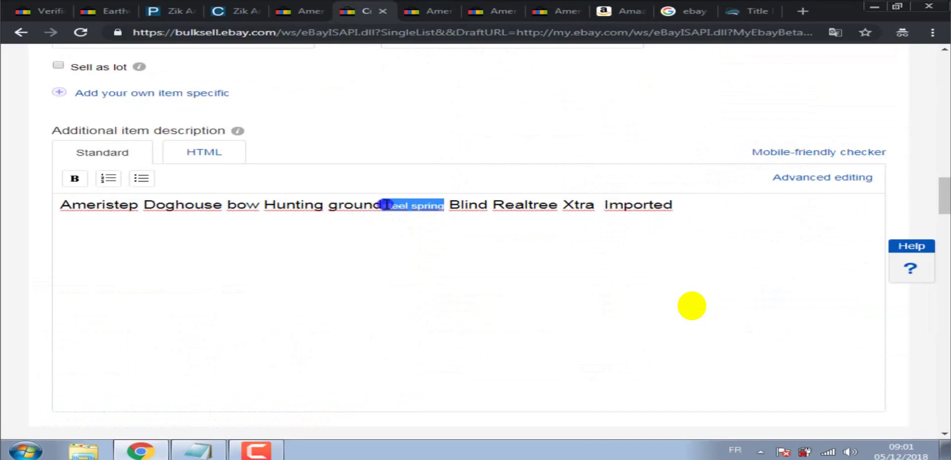
pyautogui.press('BackSpace')
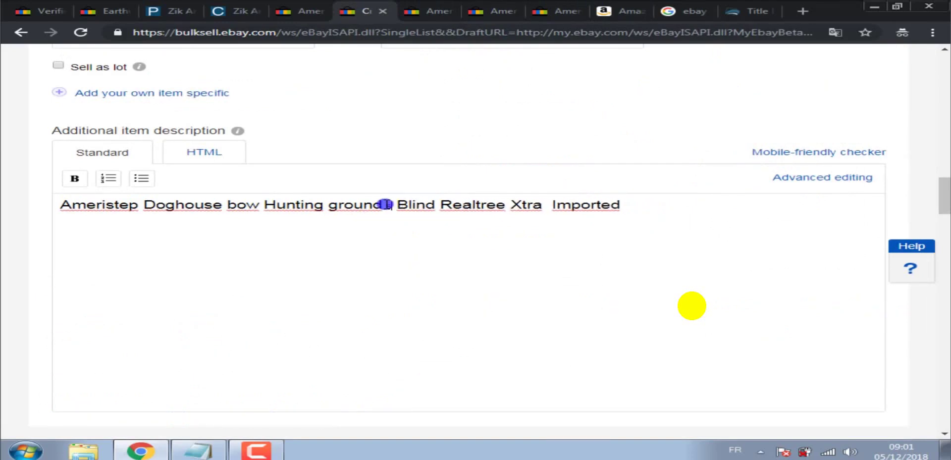
pyautogui.press('BackSpace')
pyautogui.write('steel')
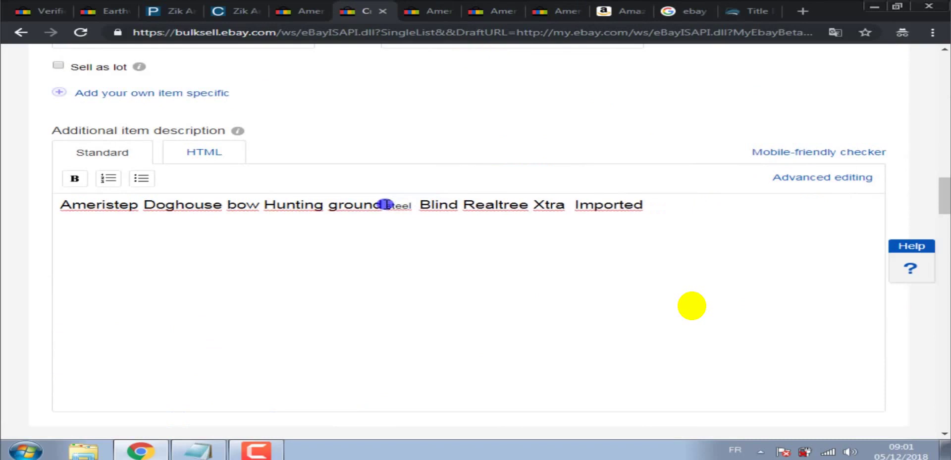
pyautogui.write(' spring')
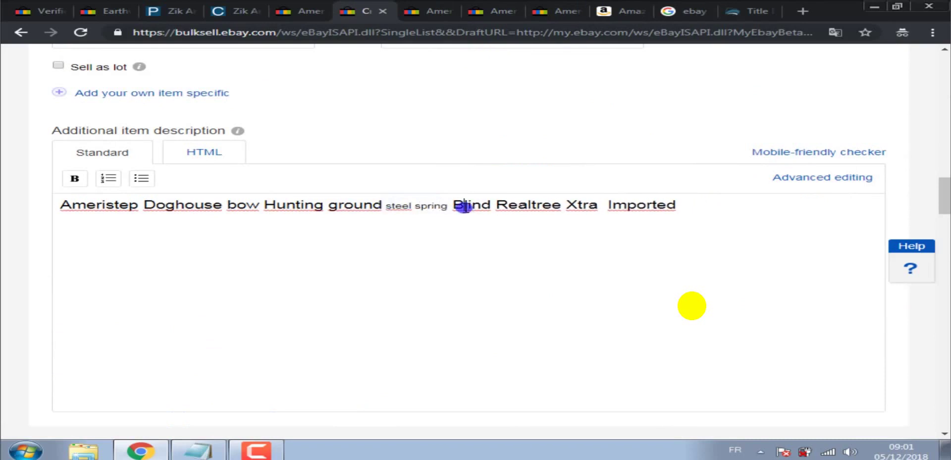
# Switch to advanced editing and set 'steel spring' to font size 14.
pyautogui.hotkey('ctrl', 'a')
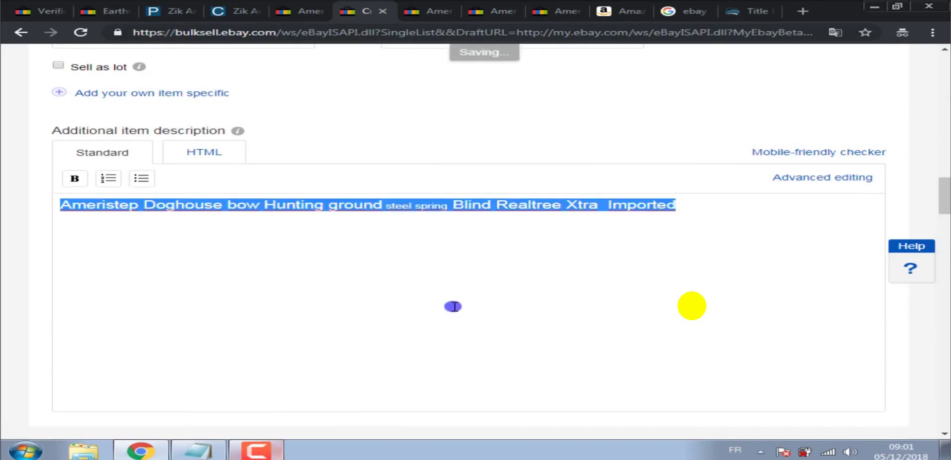
pyautogui.click(815, 178)
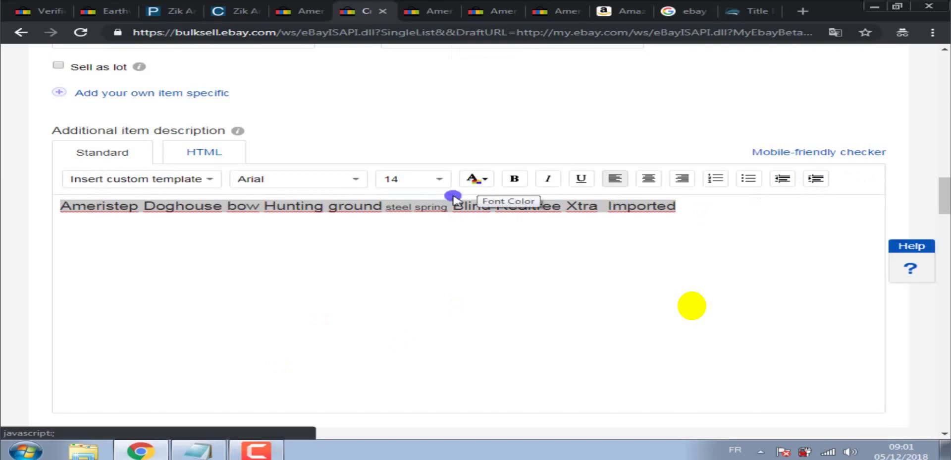
pyautogui.click(396, 210)
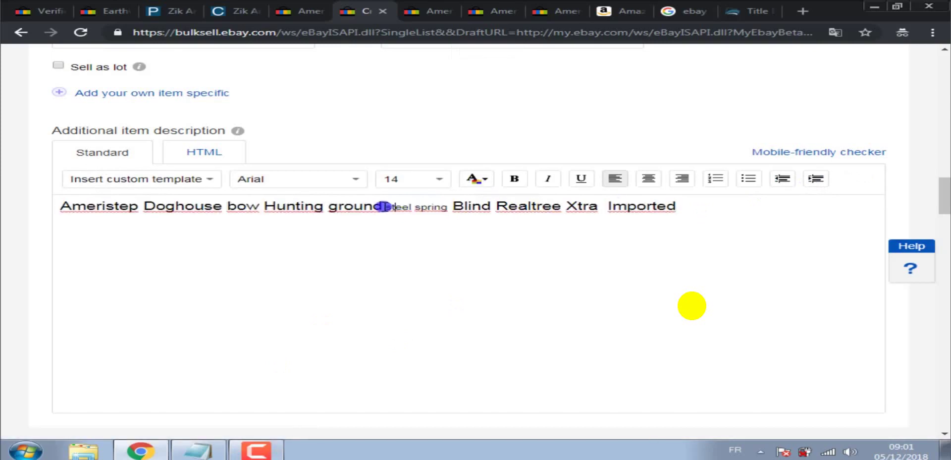
pyautogui.moveTo(386, 207); pyautogui.dragTo(453, 208)
pyautogui.click(510, 178)
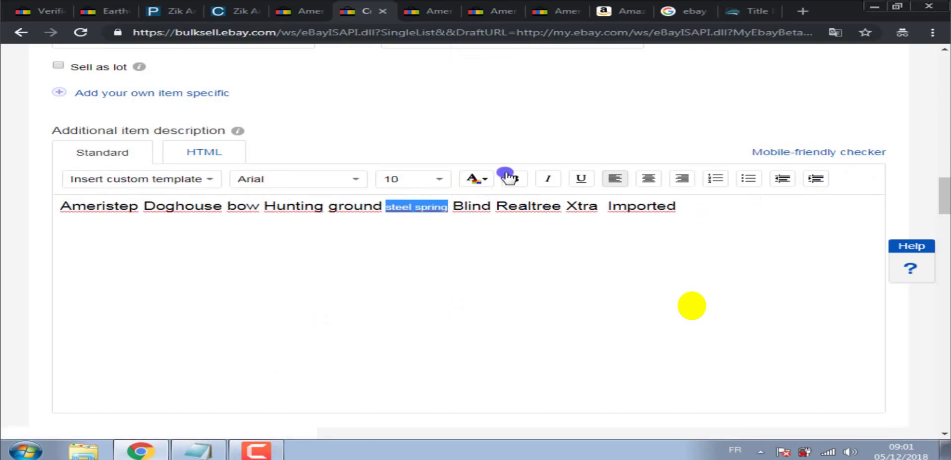
pyautogui.click(432, 178)
pyautogui.click(398, 214)
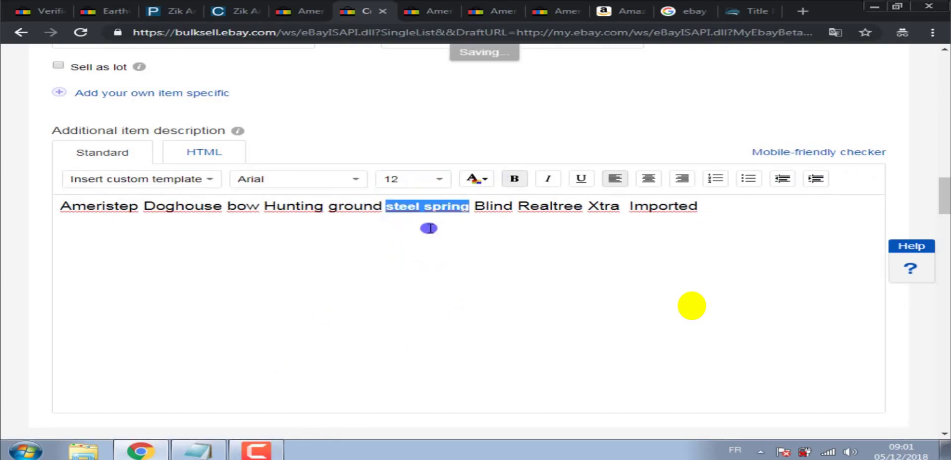
pyautogui.click(431, 178)
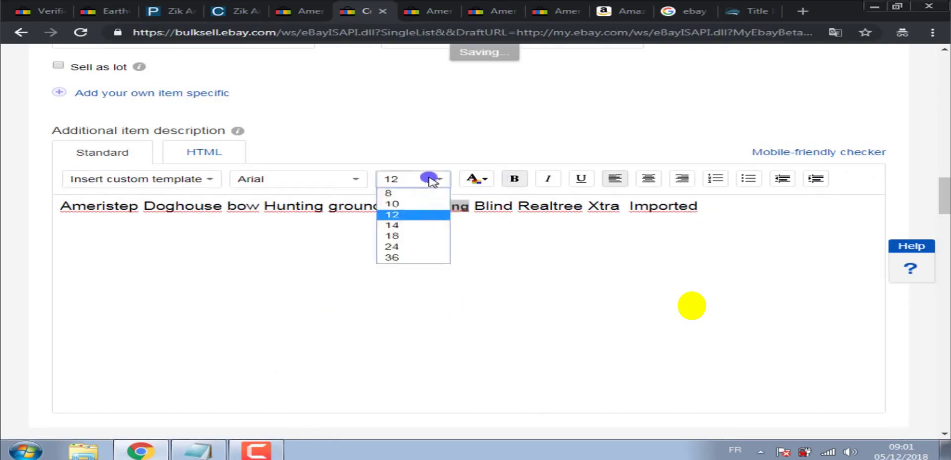
pyautogui.click(412, 224)
pyautogui.click(441, 232)
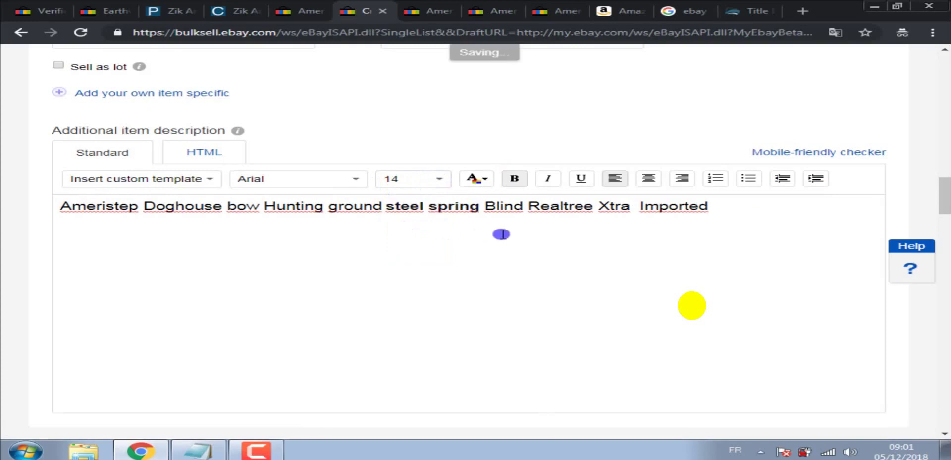
# Make the whole description line non-bold, centred and red.
pyautogui.click(493, 203)
pyautogui.tripleClick(493, 203)
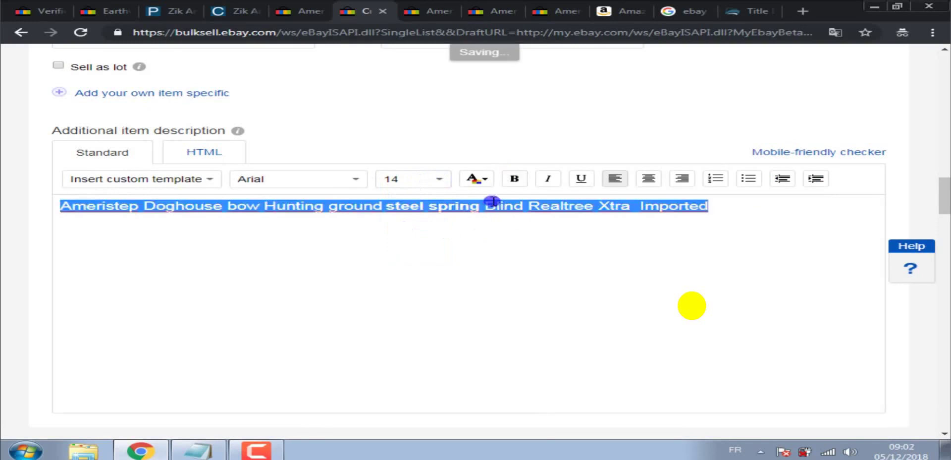
pyautogui.click(515, 178)
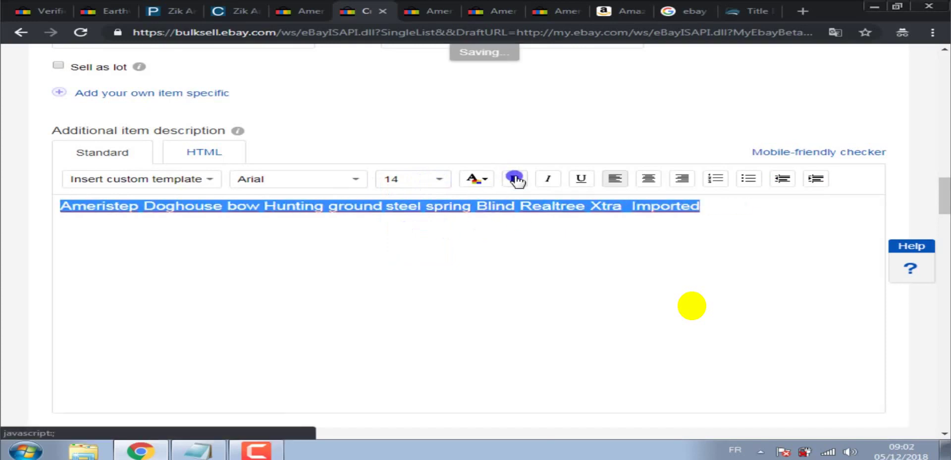
pyautogui.click(585, 278)
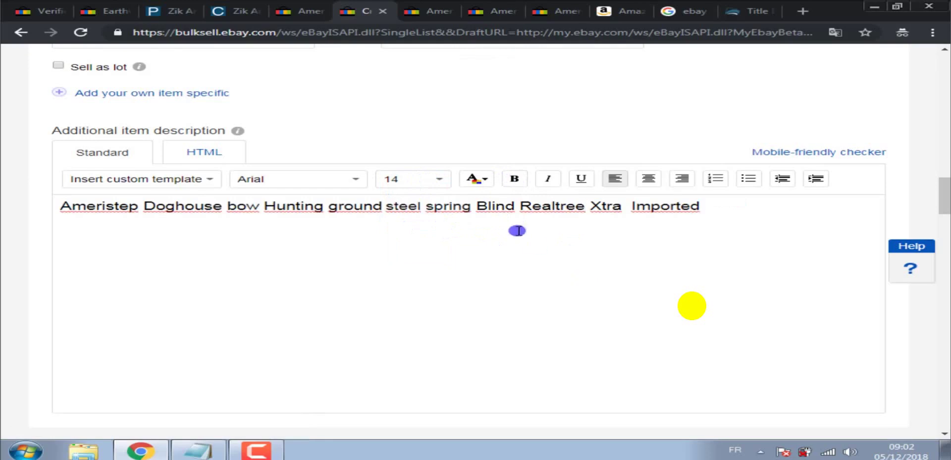
pyautogui.doubleClick(520, 206)
pyautogui.tripleClick(520, 207)
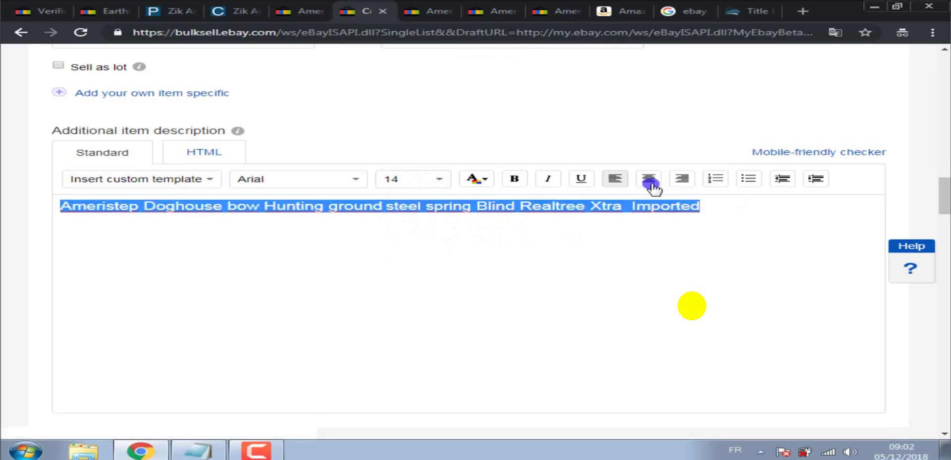
pyautogui.click(649, 178)
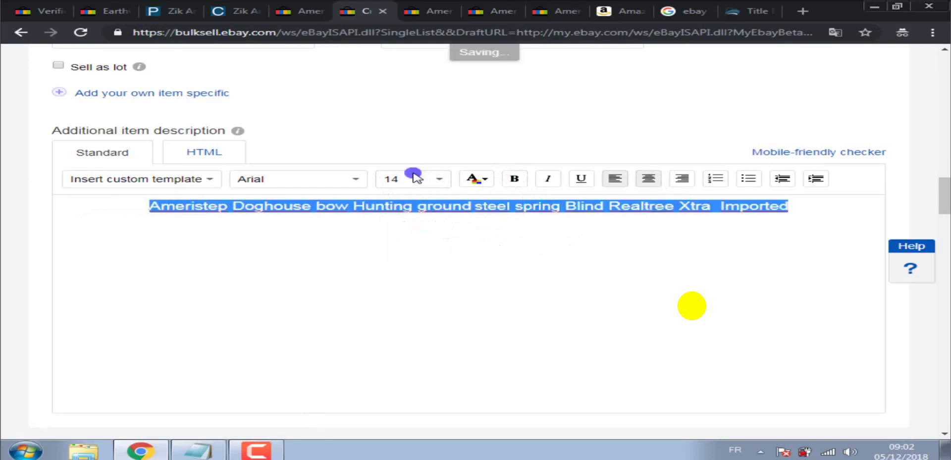
pyautogui.click(486, 185)
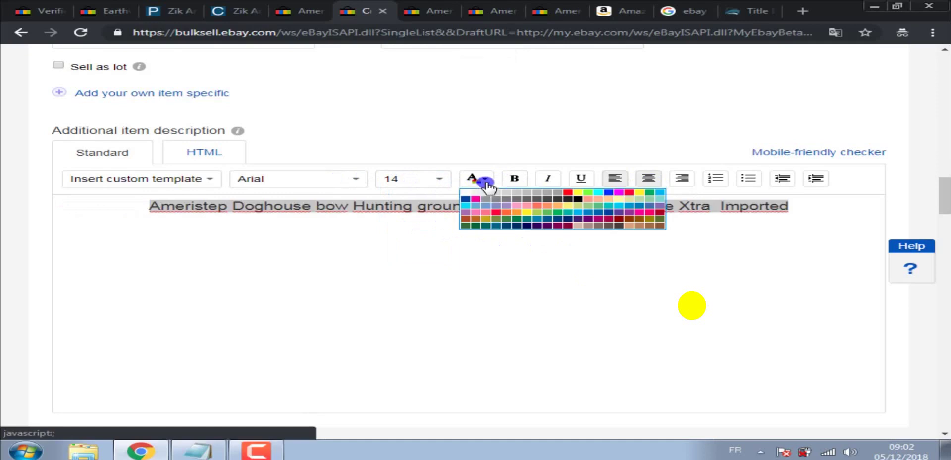
pyautogui.click(566, 193)
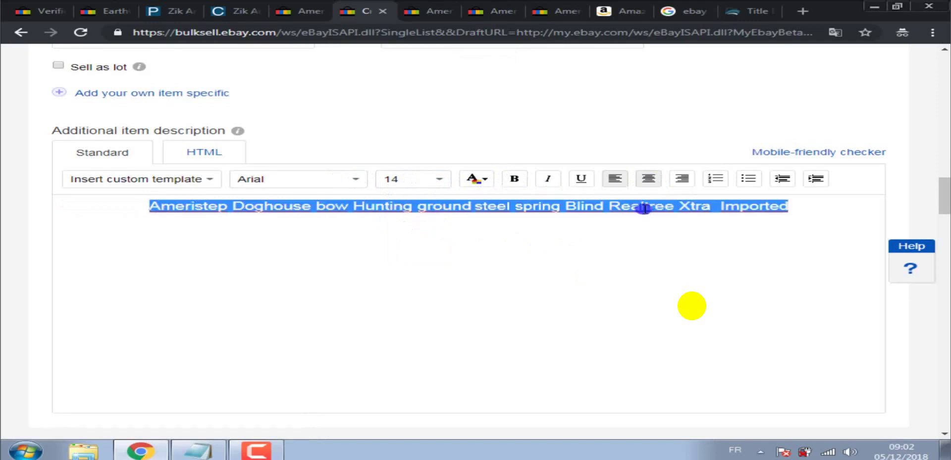
pyautogui.click(791, 220)
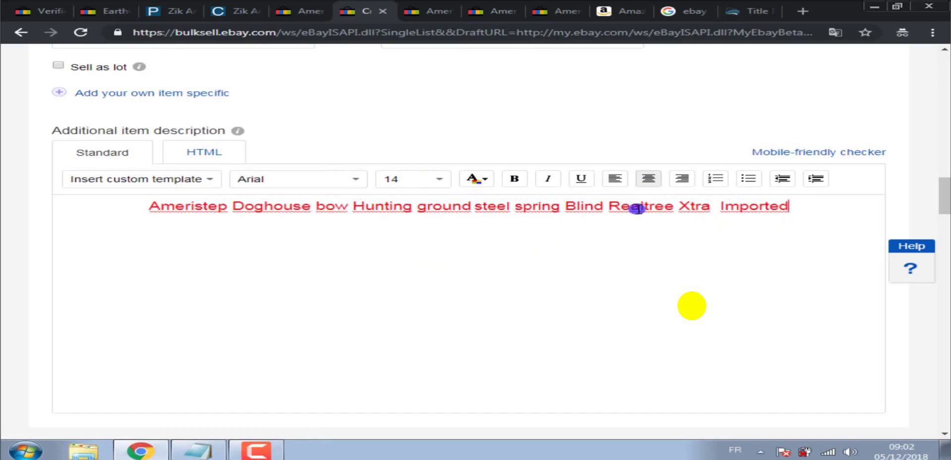
# Add a new line '2-DAYS FREE SHIPPING NO SALES TAX (US)' below the red title.
pyautogui.press('Return')
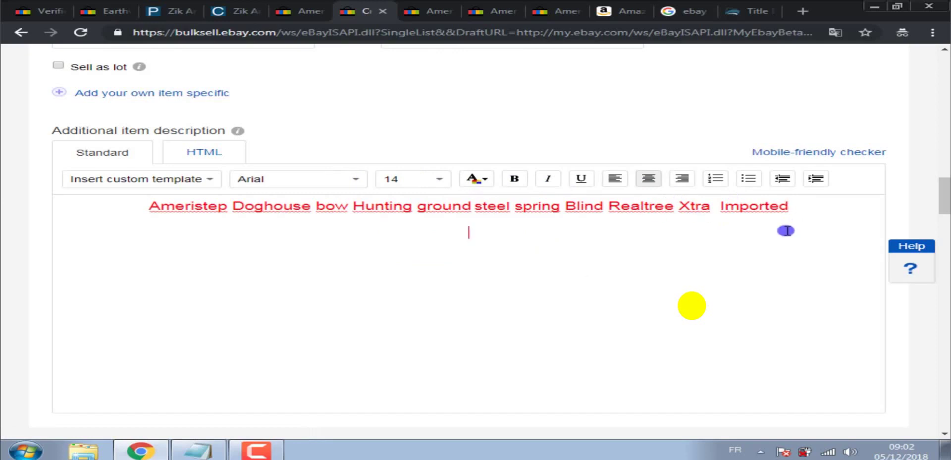
pyautogui.write('FREE')
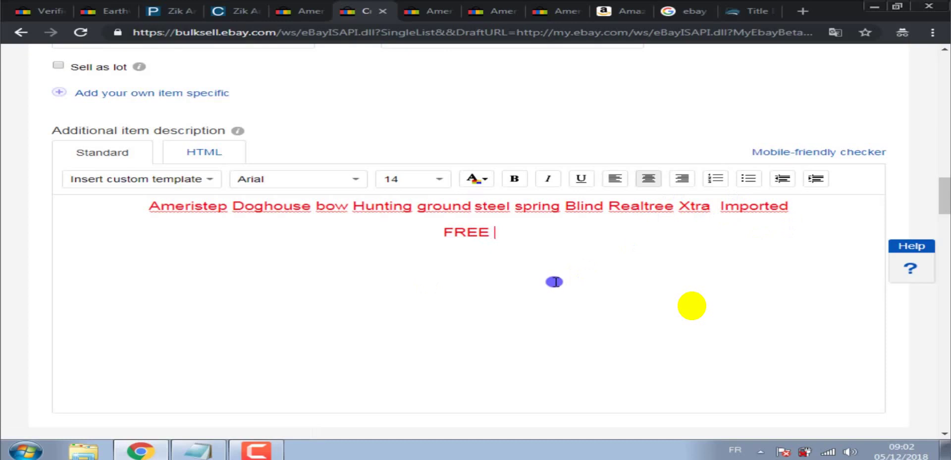
pyautogui.press('BackSpace')
pyautogui.press('BackSpace')
pyautogui.press('BackSpace')
pyautogui.press('BackSpace')
pyautogui.write('2')
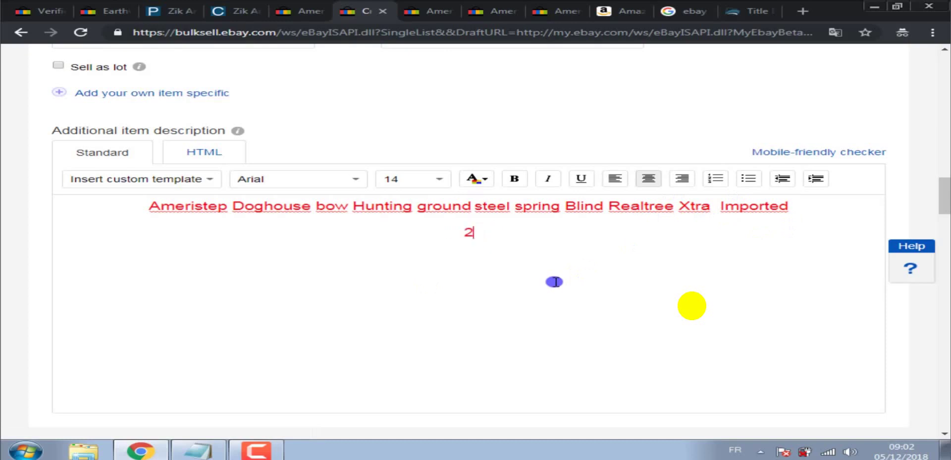
pyautogui.write('-DAYS')
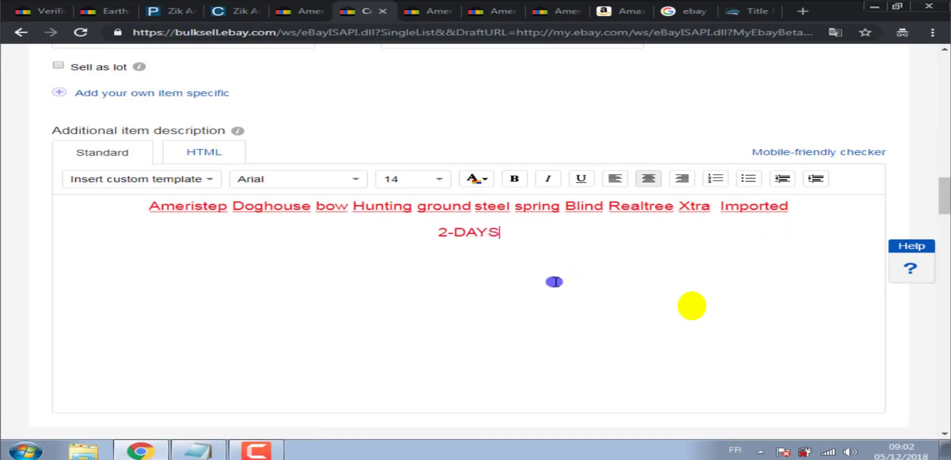
pyautogui.write(' FREE SHIP')
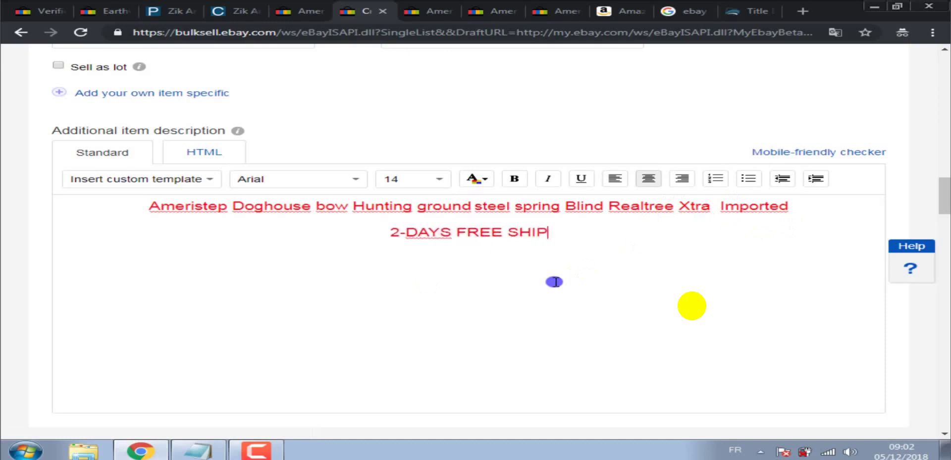
pyautogui.write('PING NO ')
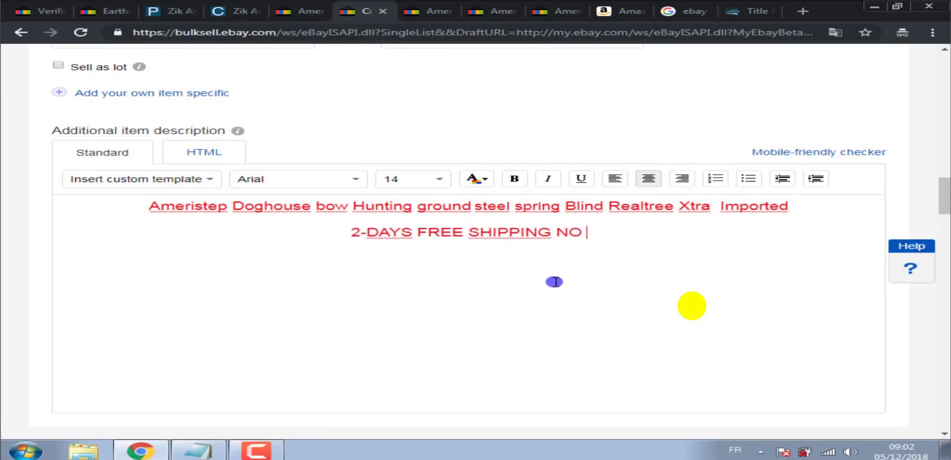
pyautogui.write('SALES TAX')
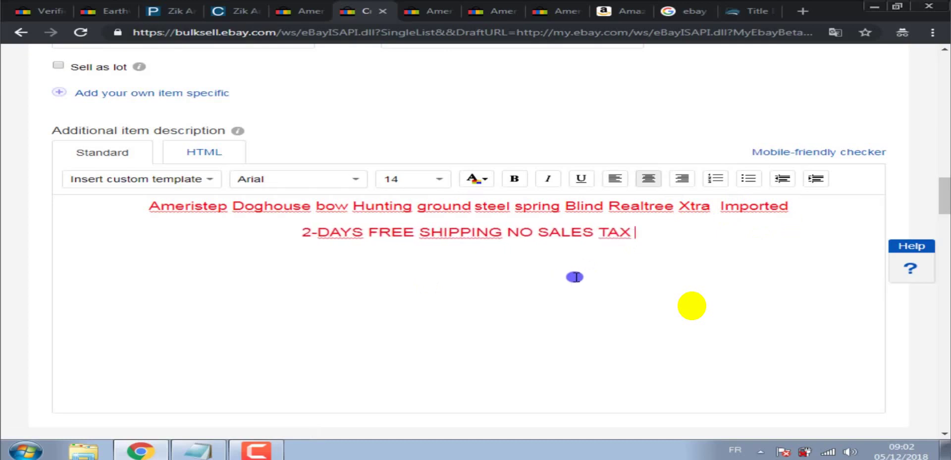
pyautogui.write(' (US')
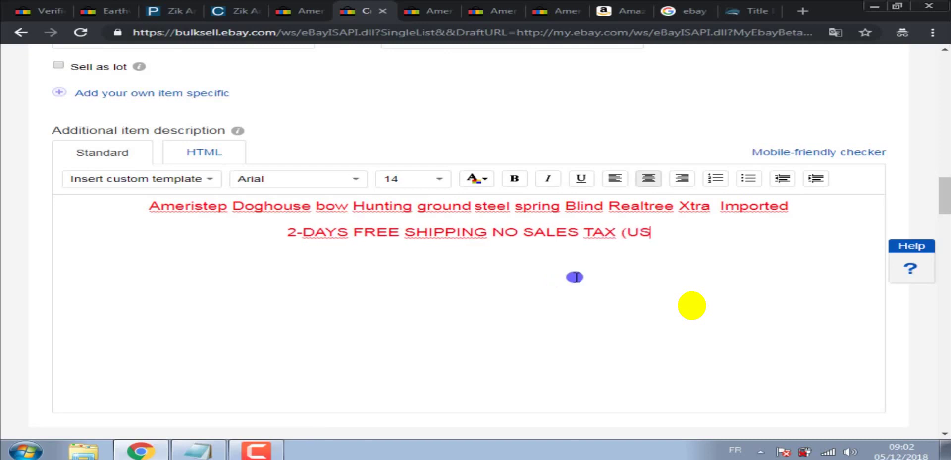
pyautogui.write(')')
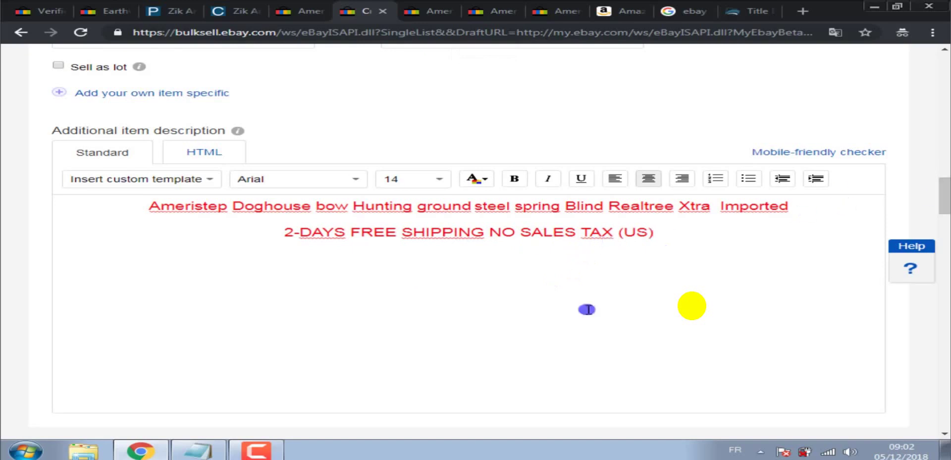
pyautogui.click(256, 449)
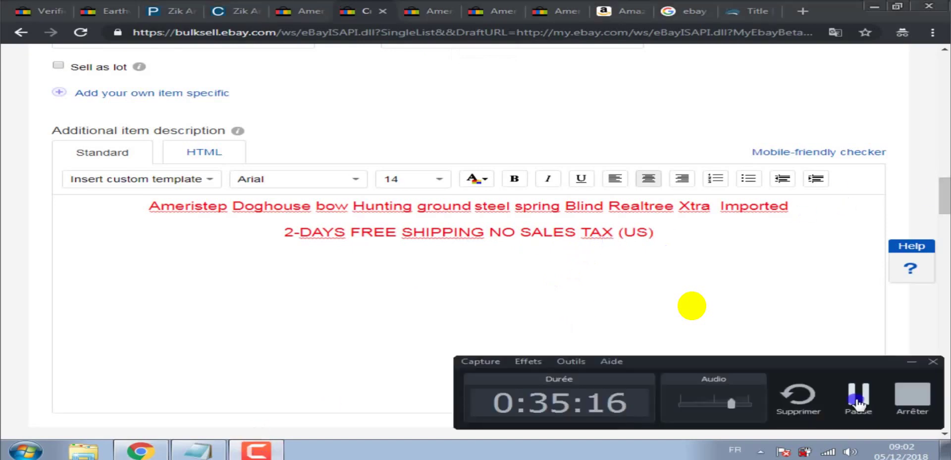
pyautogui.click(858, 403)
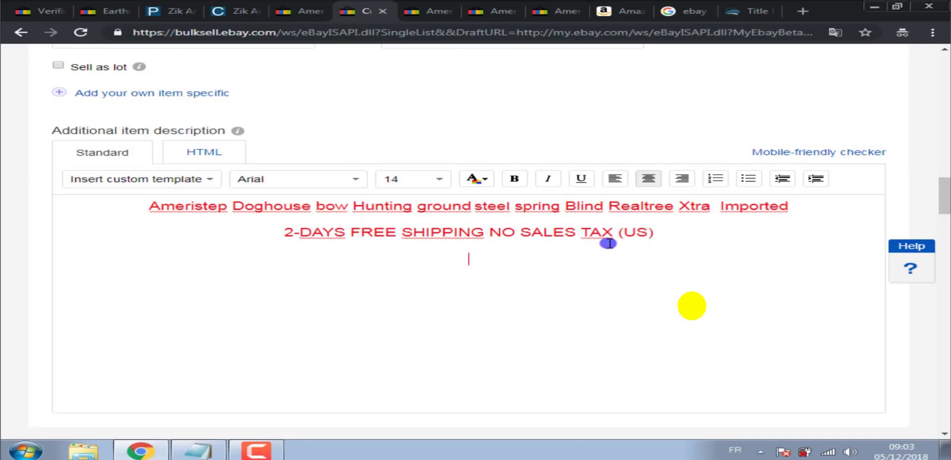
# Copy the Amazon feature bullets from Durashell Plus through Portable and compact concealment.
pyautogui.click(619, 9)
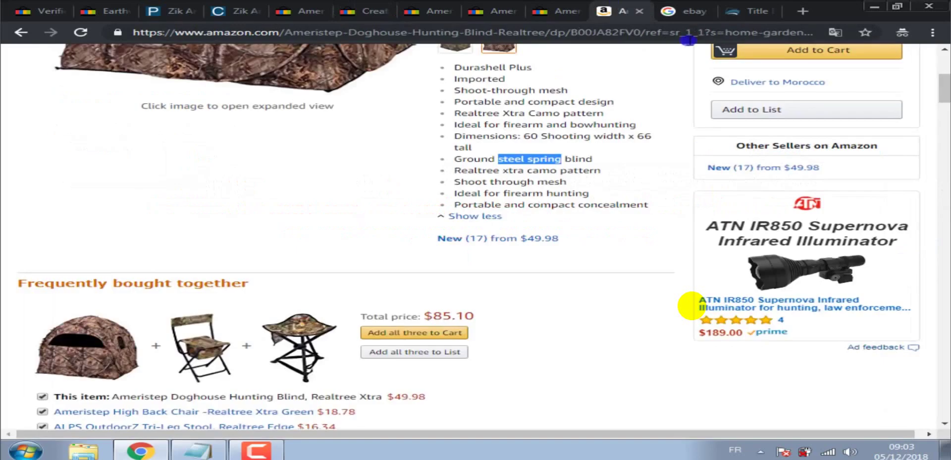
pyautogui.moveTo(947, 89); pyautogui.dragTo(947, 122)
pyautogui.scroll(10, 691, 305)
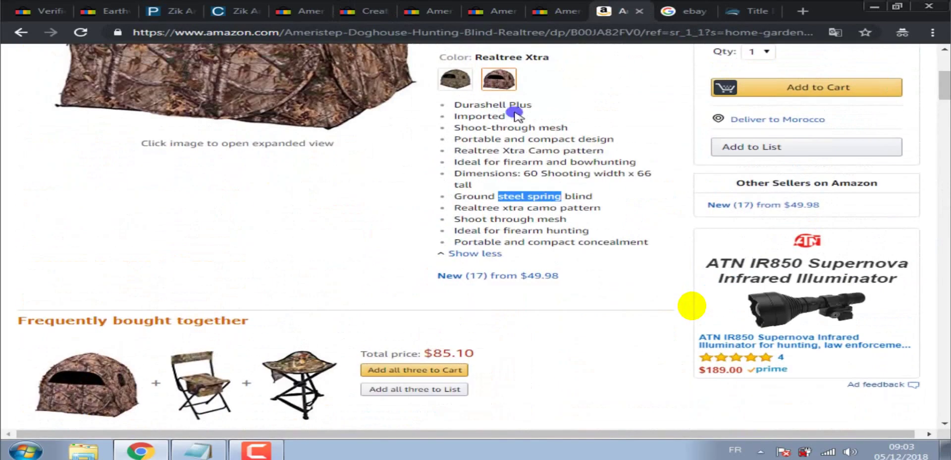
pyautogui.click(454, 104)
pyautogui.moveTo(455, 104); pyautogui.dragTo(650, 242)
pyautogui.hotkey('ctrl', 'c')
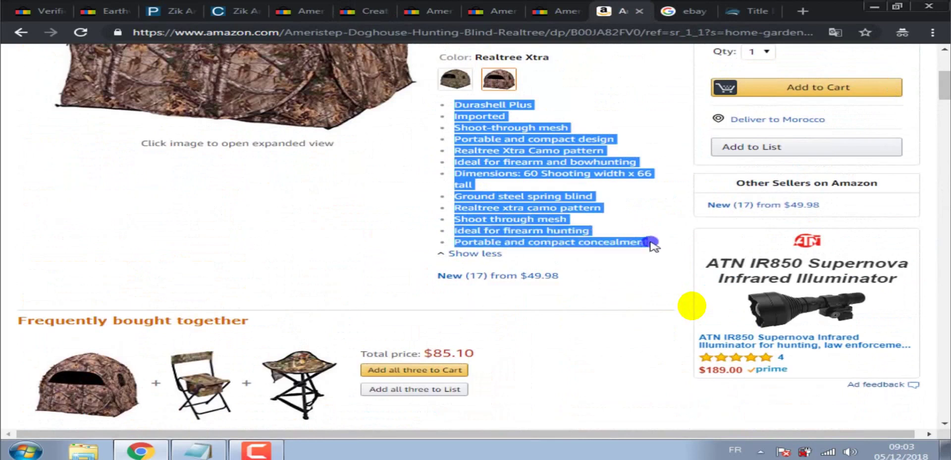
pyautogui.rightClick(650, 242)
pyautogui.click(658, 249)
# Paste the feature bullets below the shipping line and format them bold at size 12.
pyautogui.click(366, 11)
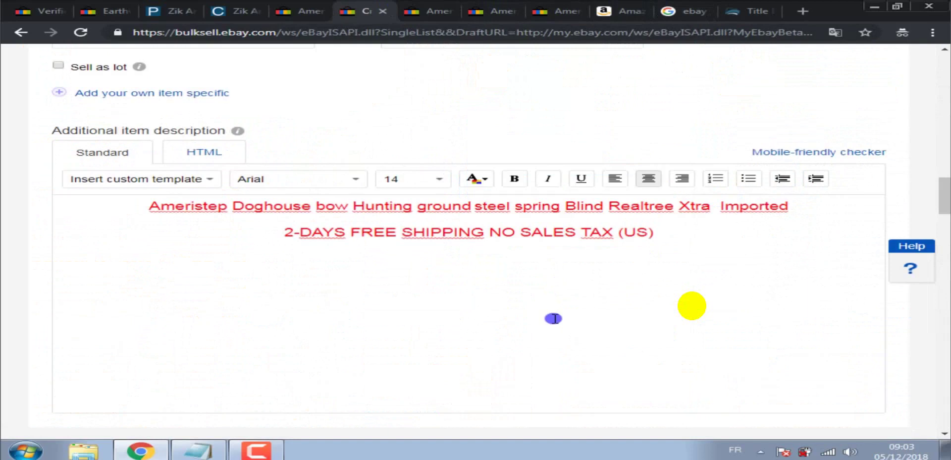
pyautogui.press('Return')
pyautogui.press('Return')
pyautogui.rightClick(474, 306)
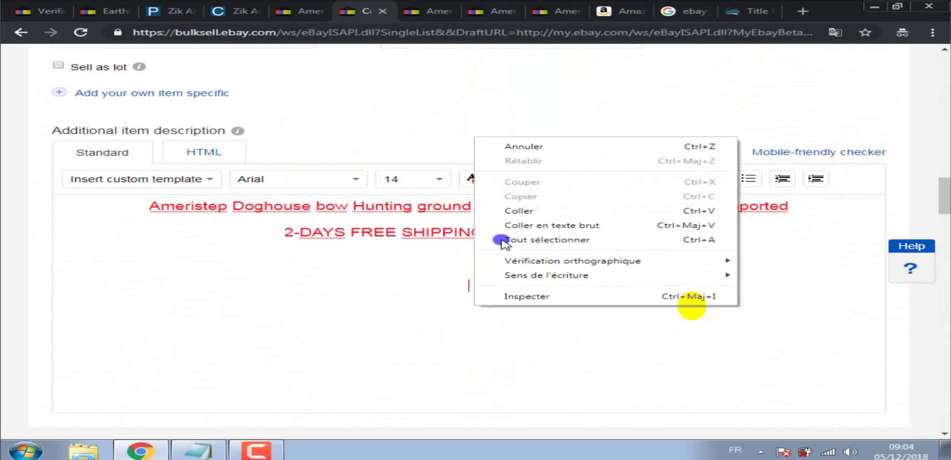
pyautogui.click(500, 208)
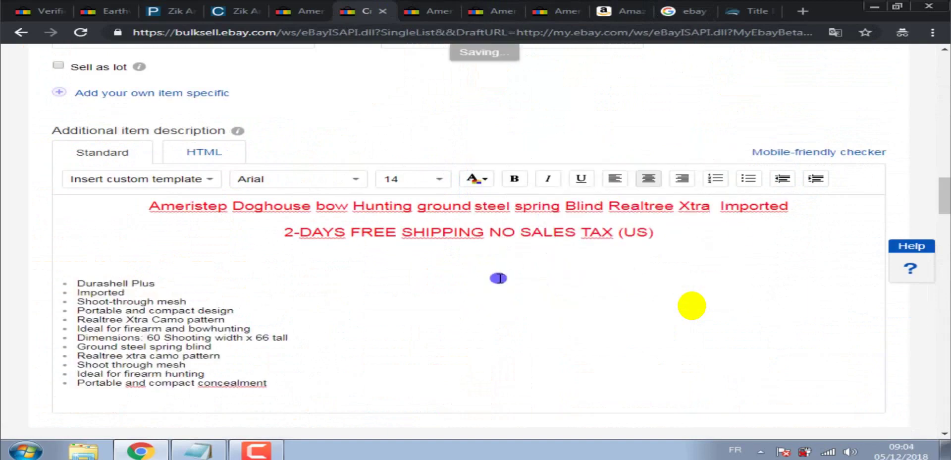
pyautogui.moveTo(271, 383); pyautogui.dragTo(74, 276)
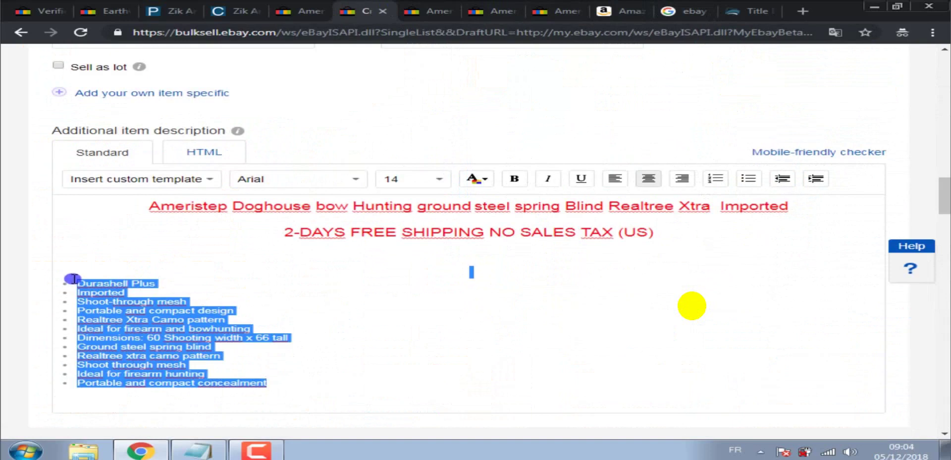
pyautogui.click(403, 179)
pyautogui.click(416, 214)
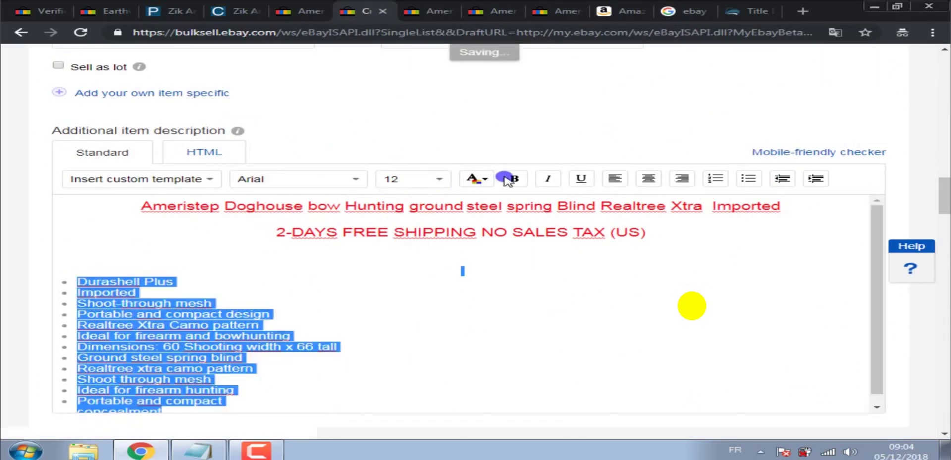
pyautogui.click(514, 178)
# Scroll down to Selling details and put the cursor in the Buy It Now price field.
pyautogui.click(635, 289)
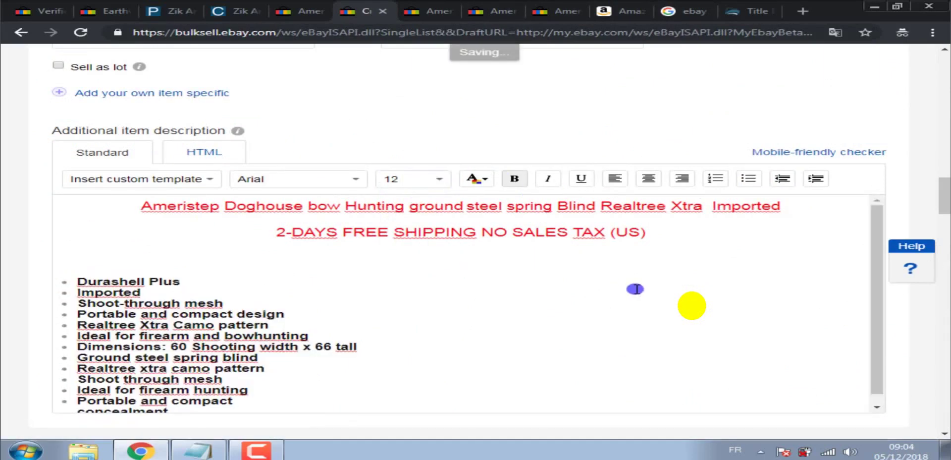
pyautogui.moveTo(945, 196); pyautogui.dragTo(945, 235)
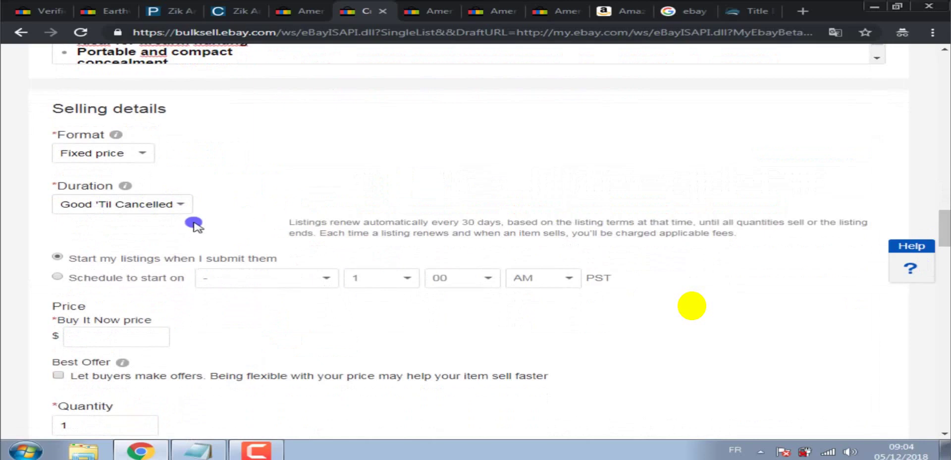
pyautogui.moveTo(946, 221); pyautogui.dragTo(946, 235)
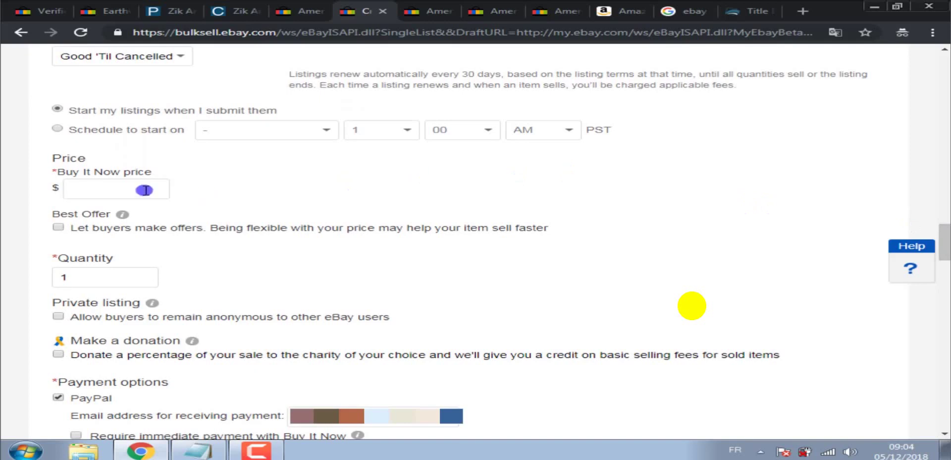
pyautogui.click(123, 193)
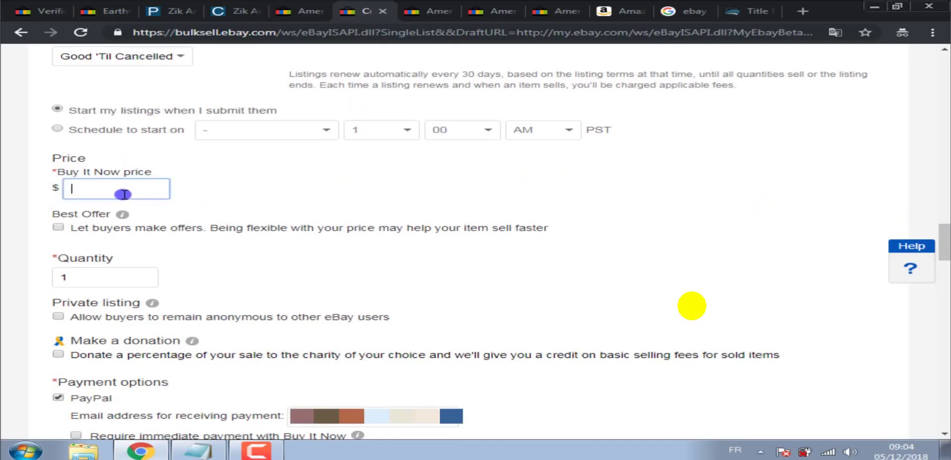
pyautogui.click(440, 8)
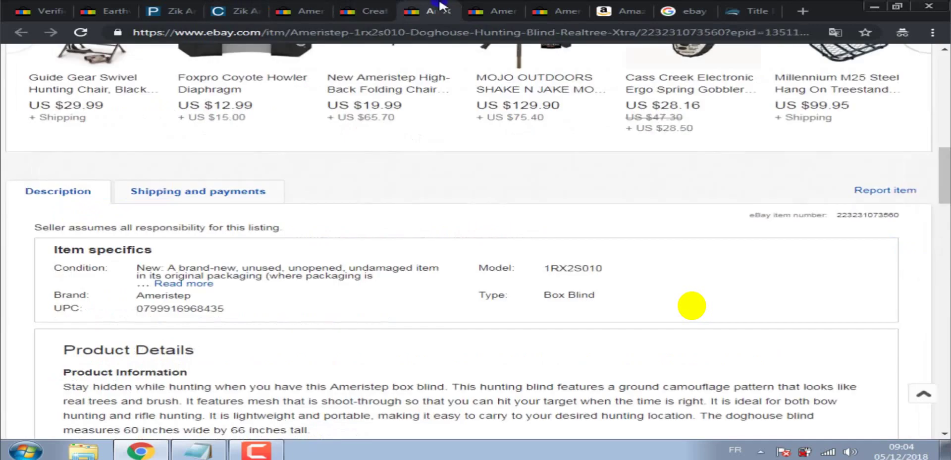
pyautogui.moveTo(945, 166); pyautogui.dragTo(947, 85)
pyautogui.click(488, 11)
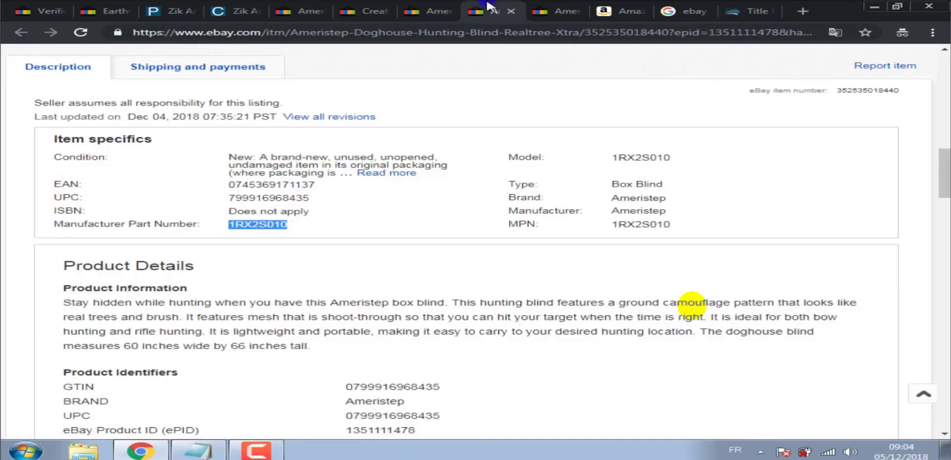
pyautogui.moveTo(945, 163); pyautogui.dragTo(947, 97)
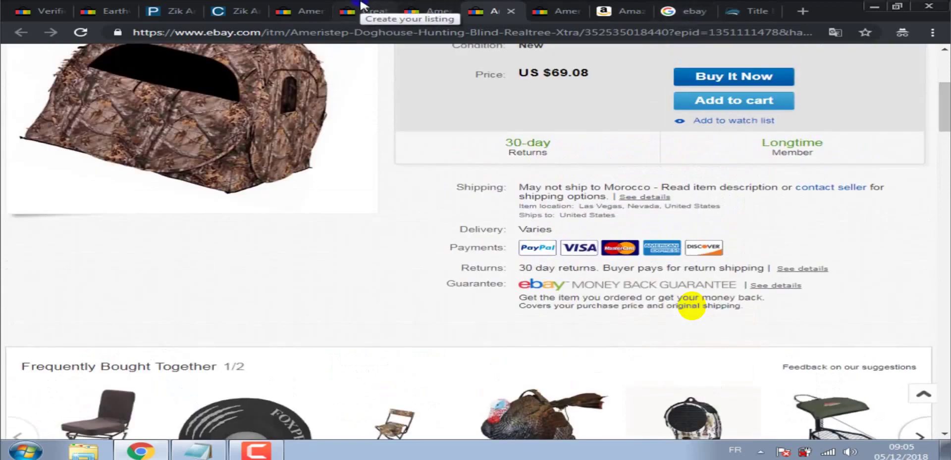
pyautogui.click(361, 4)
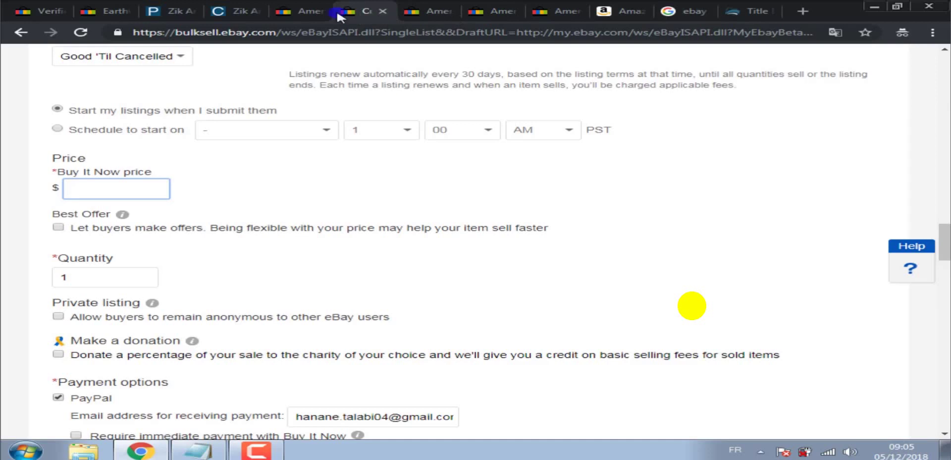
# Enter a Buy It Now price of 68 and tick 'Let buyers make offers'.
pyautogui.write('6')
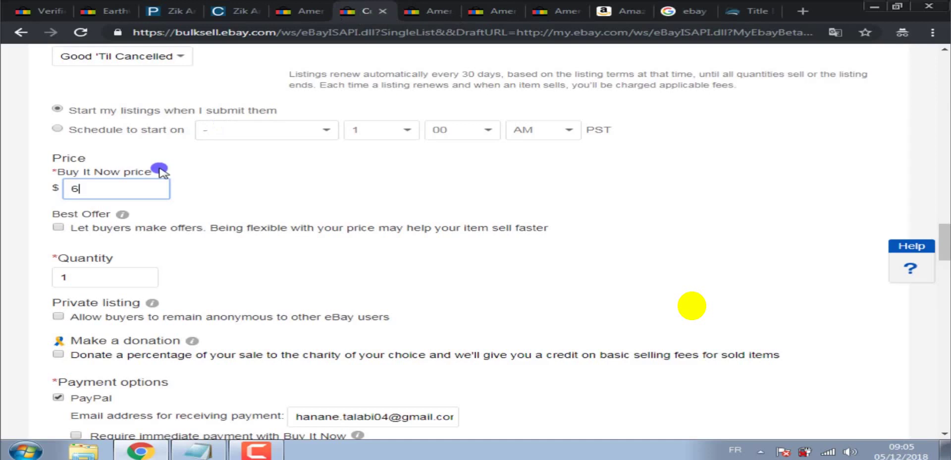
pyautogui.write('8')
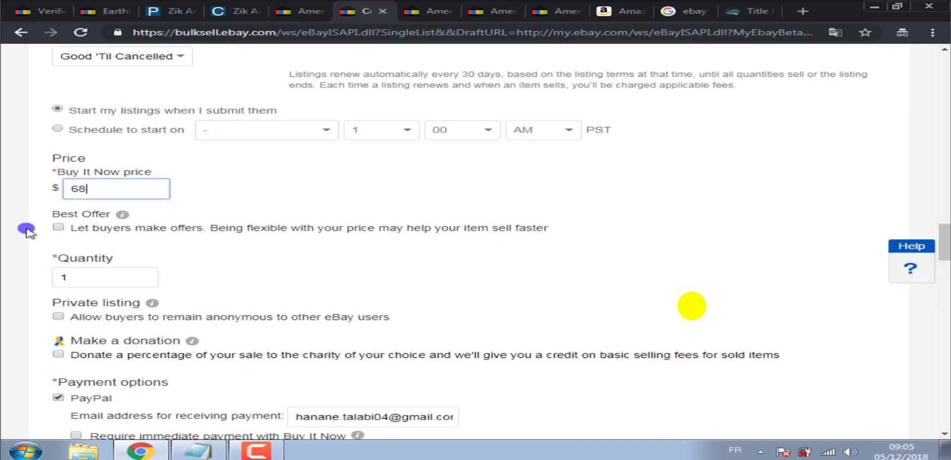
pyautogui.click(59, 228)
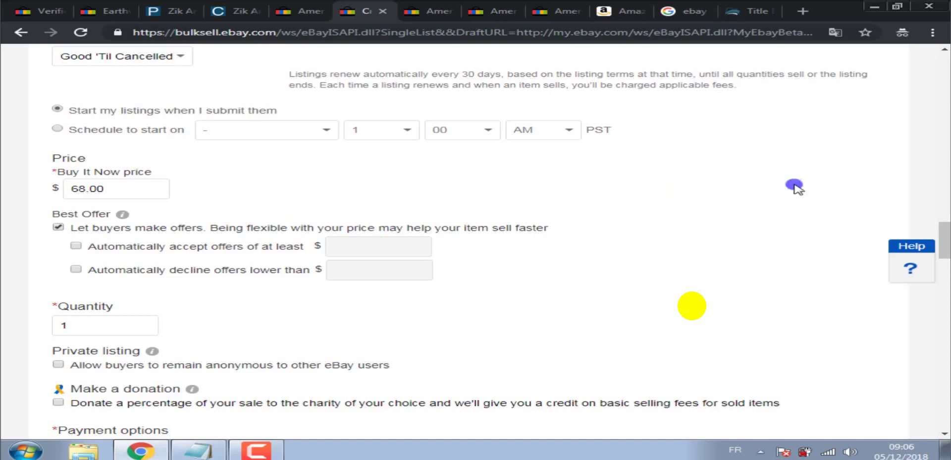
pyautogui.click(941, 228)
pyautogui.moveTo(941, 228); pyautogui.dragTo(946, 227)
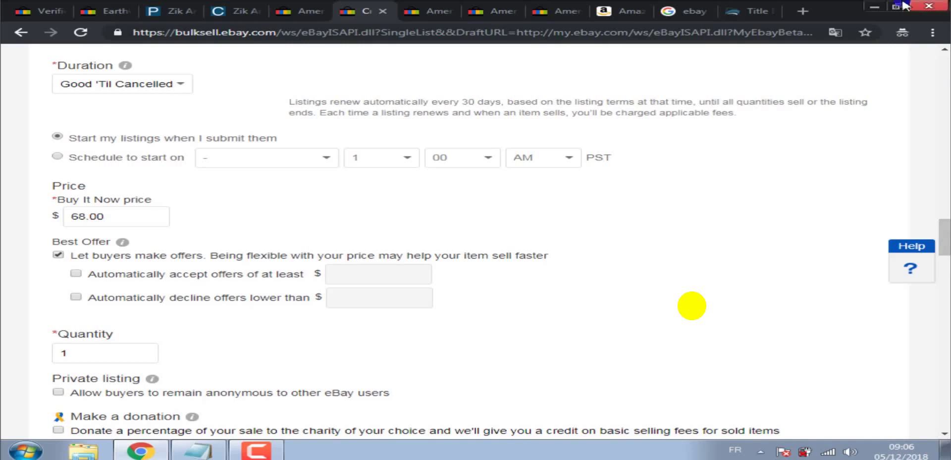
# Open the dropshipper notes file, type the Amazon e-mail address, then minimize Notepad.
pyautogui.click(875, 6)
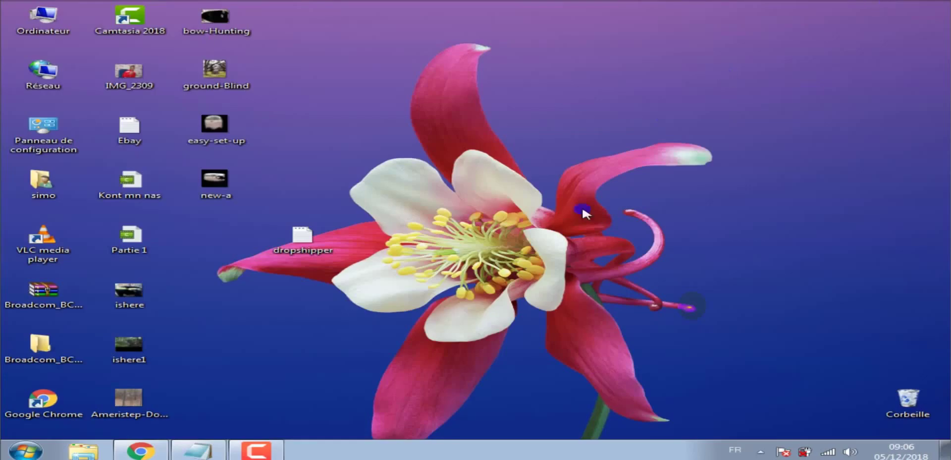
pyautogui.doubleClick(303, 237)
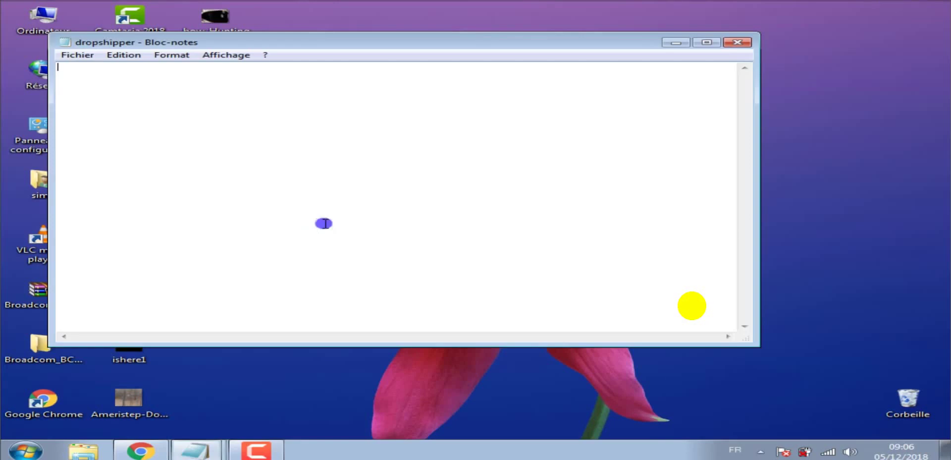
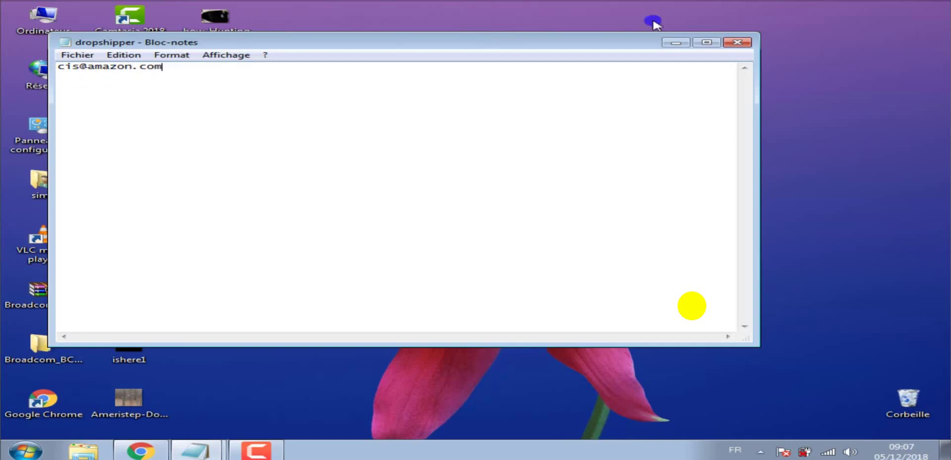
pyautogui.click(675, 42)
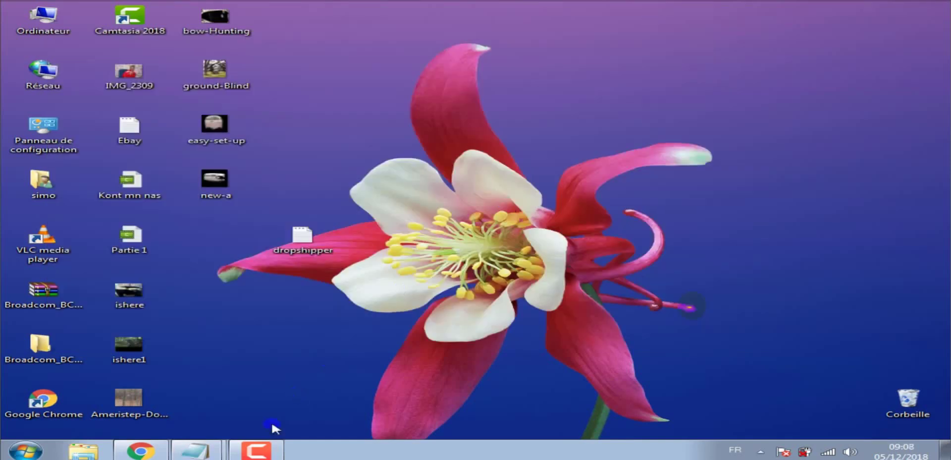
# Restore the Chrome window showing the eBay listing form with its $68.00 price and Best Offer.
pyautogui.click(142, 450)
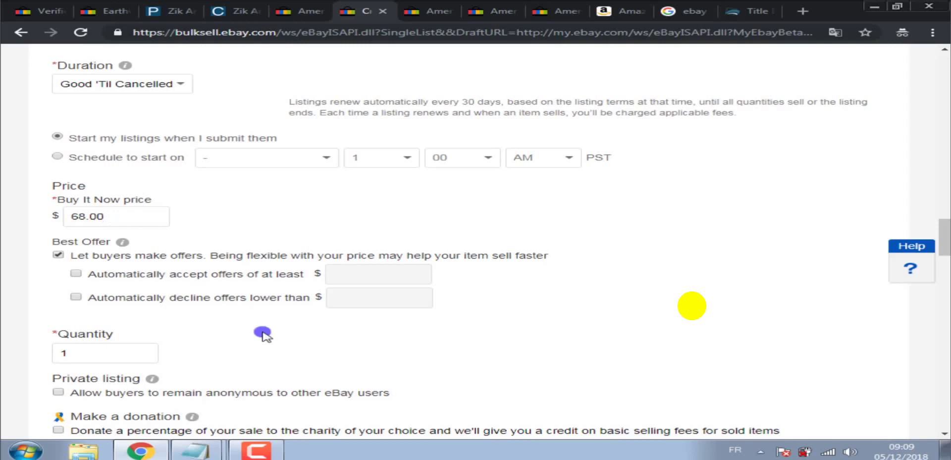
pyautogui.moveTo(257, 451)
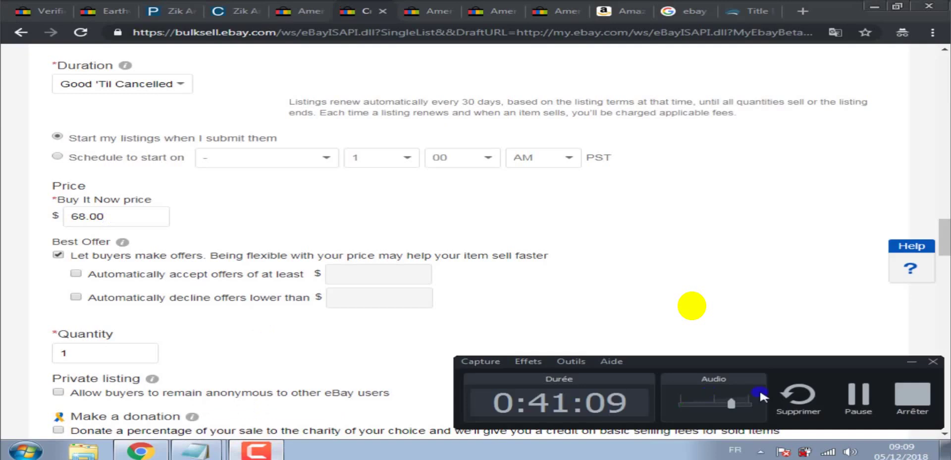
pyautogui.click(859, 391)
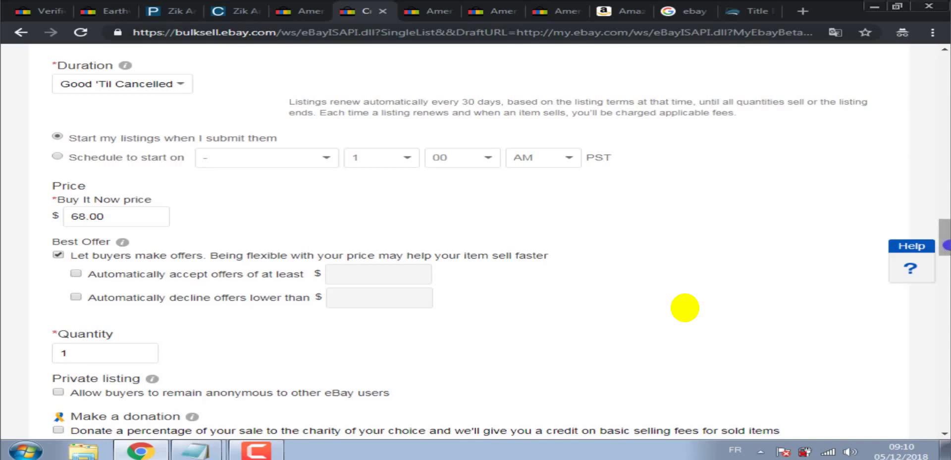
# Scroll through the listing form to review the $68.00 Buy It Now price, Best Offer and quantity 1.
pyautogui.moveTo(945, 237); pyautogui.dragTo(945, 99)
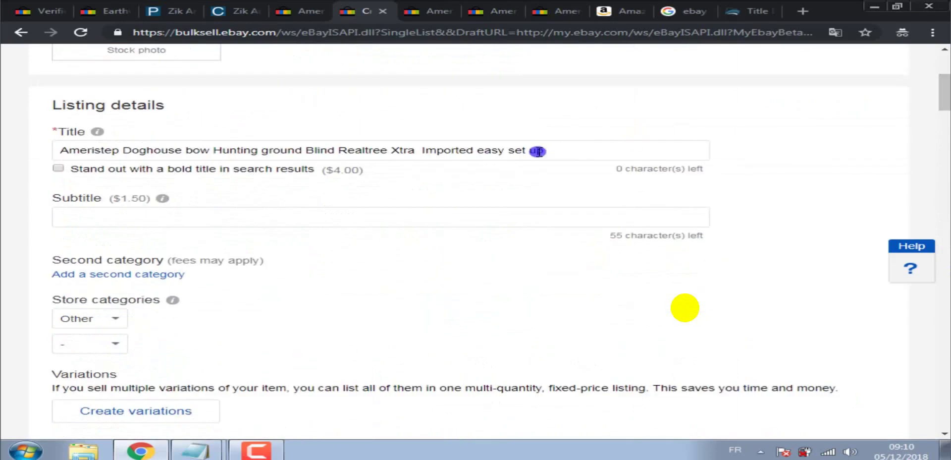
pyautogui.moveTo(945, 87); pyautogui.dragTo(947, 121)
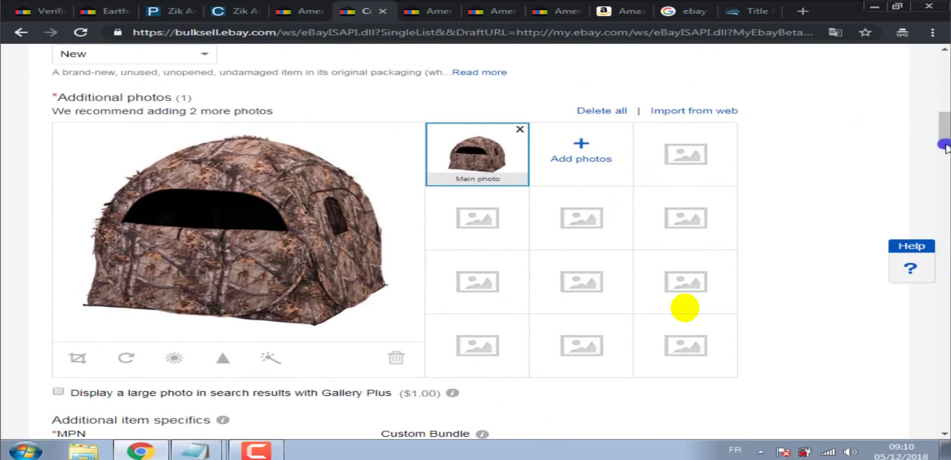
pyautogui.moveTo(946, 144); pyautogui.dragTo(946, 181)
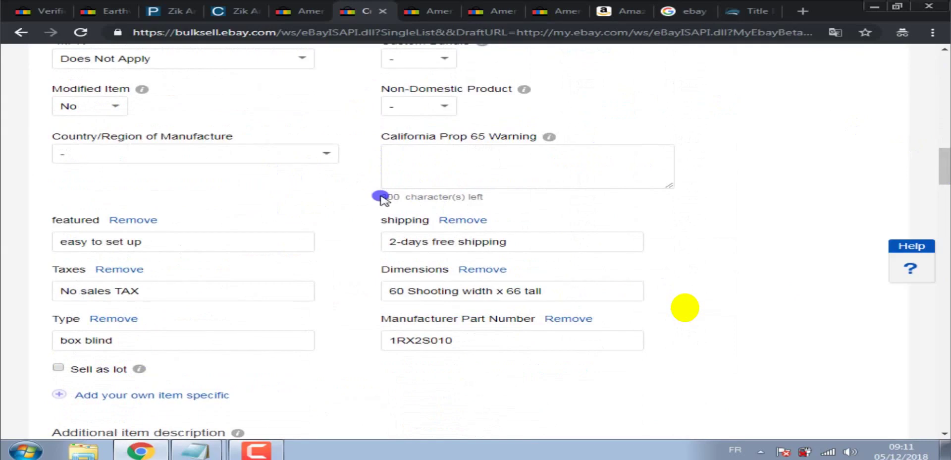
pyautogui.moveTo(946, 168); pyautogui.dragTo(946, 205)
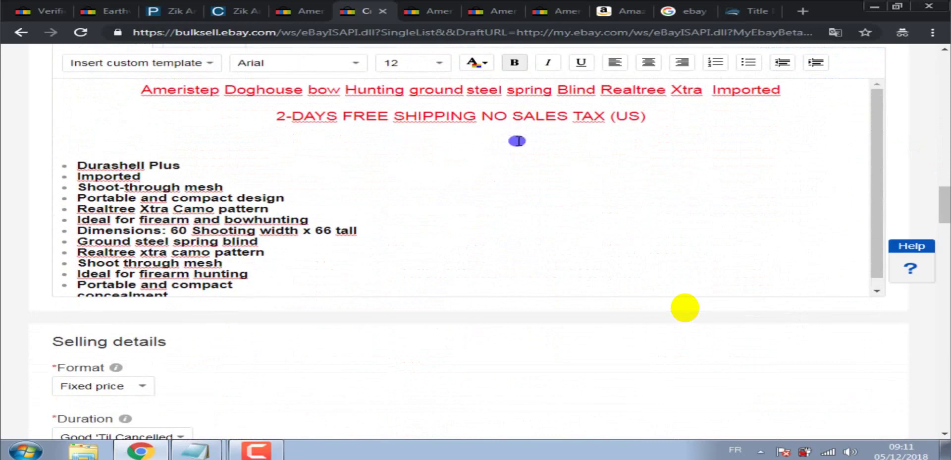
pyautogui.moveTo(946, 204); pyautogui.dragTo(947, 230)
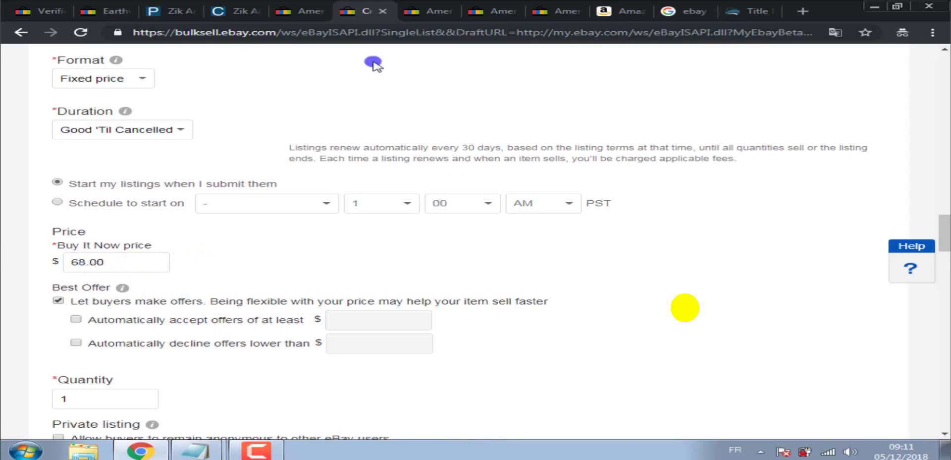
pyautogui.click(616, 11)
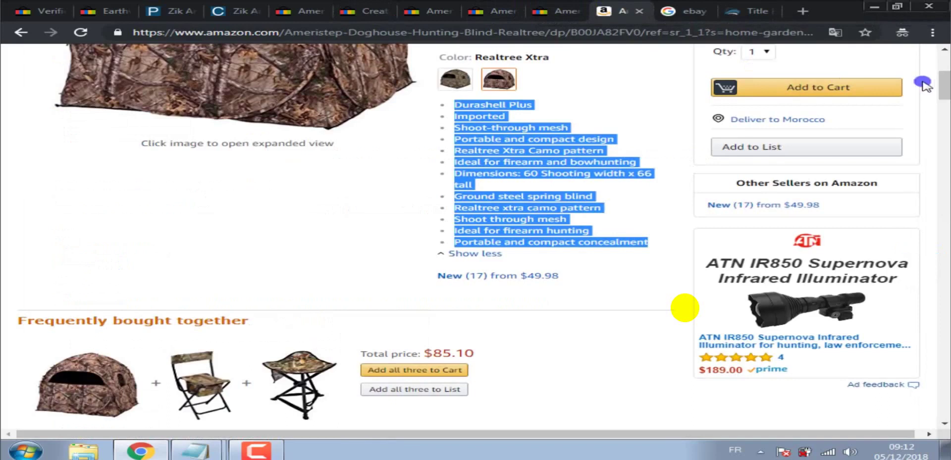
pyautogui.scroll(2, 943, 84)
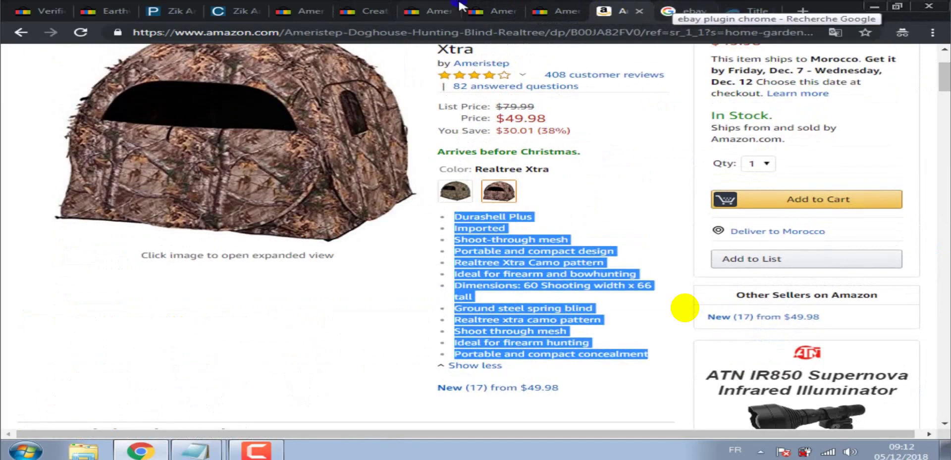
pyautogui.click(365, 11)
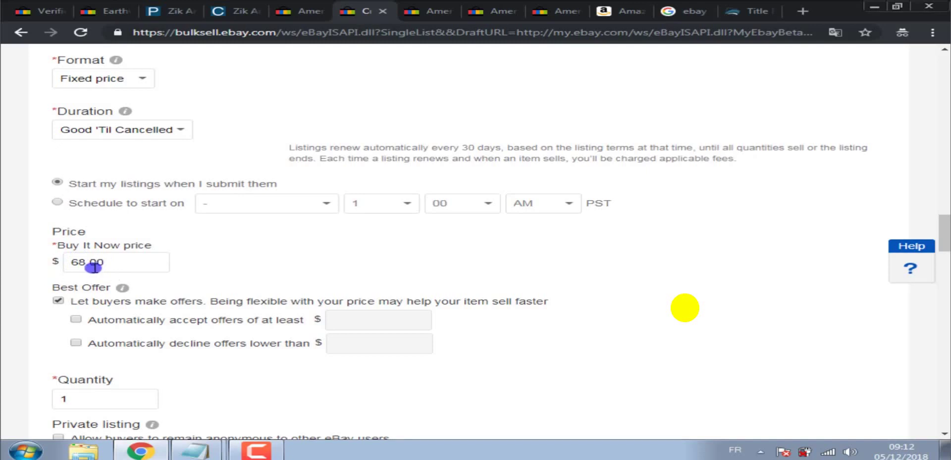
pyautogui.doubleClick(83, 261)
pyautogui.click(268, 451)
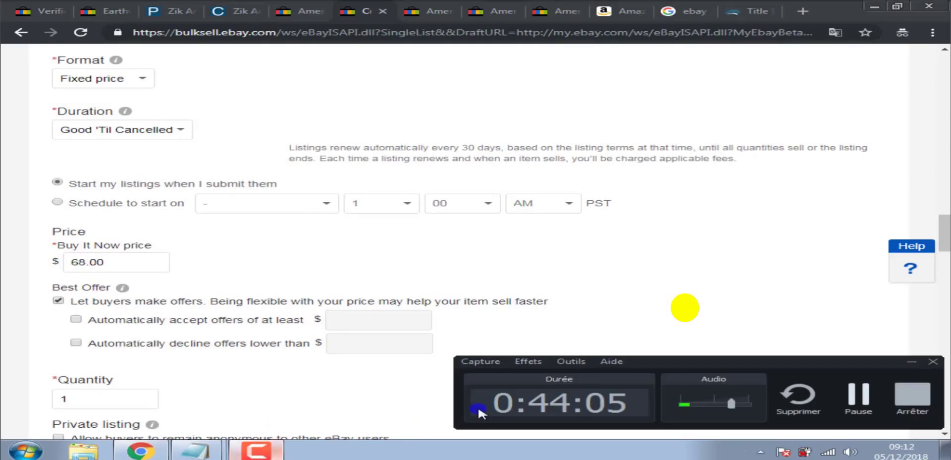
pyautogui.click(855, 397)
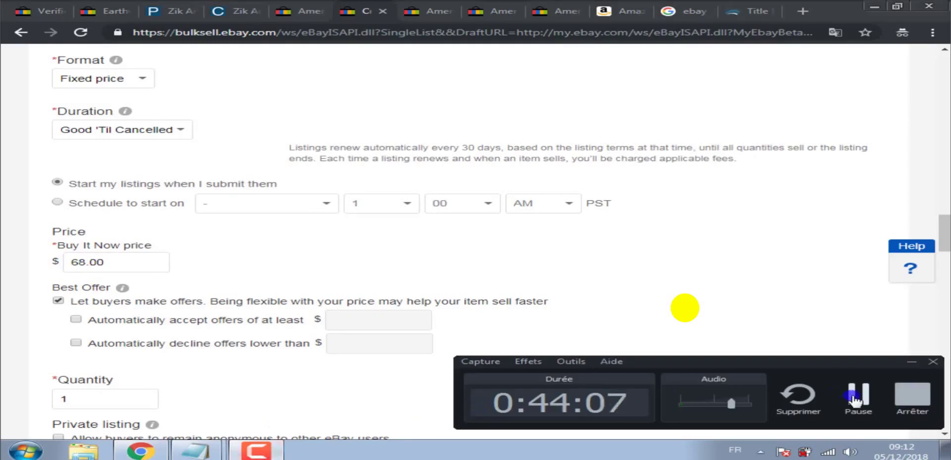
pyautogui.click(946, 239)
pyautogui.moveTo(945, 239); pyautogui.dragTo(946, 243)
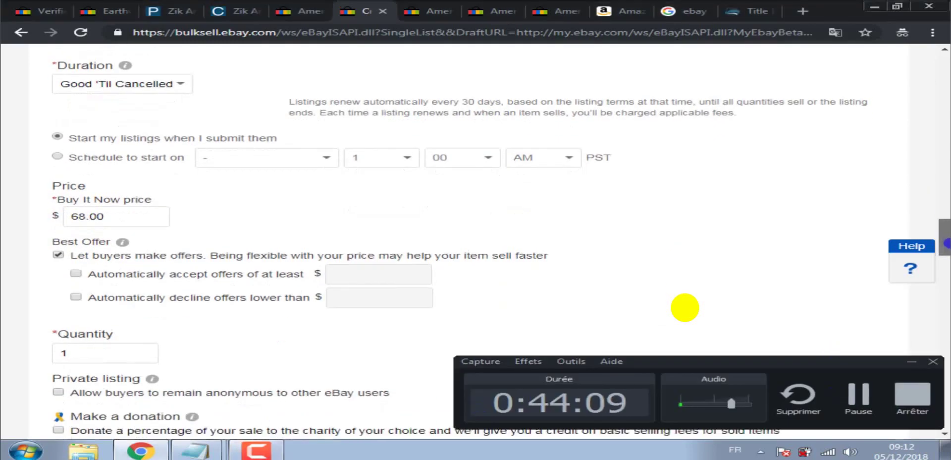
pyautogui.click(911, 361)
pyautogui.click(946, 239)
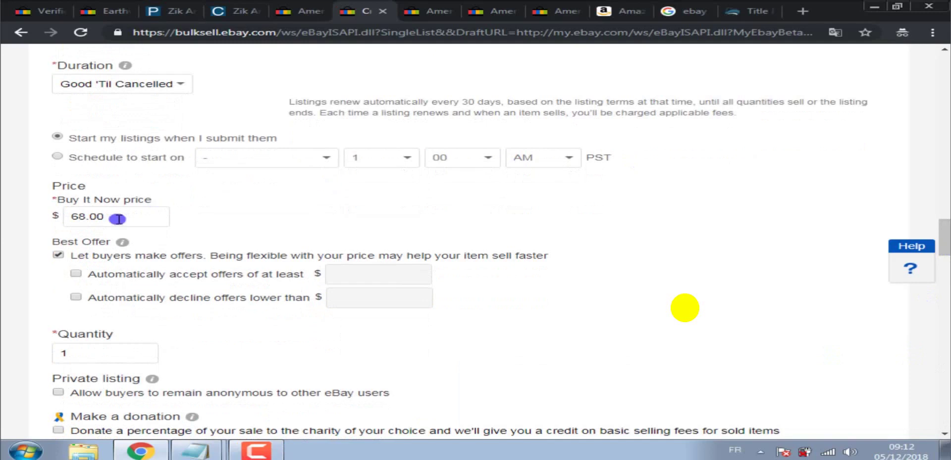
pyautogui.click(95, 216)
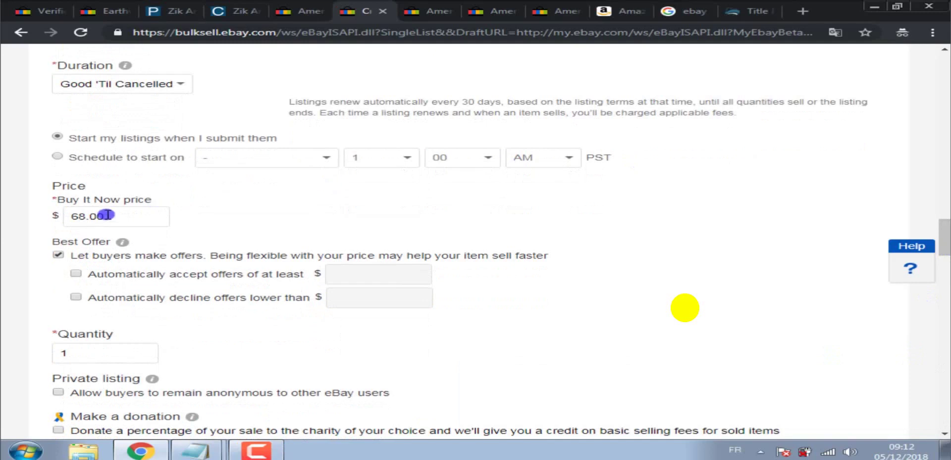